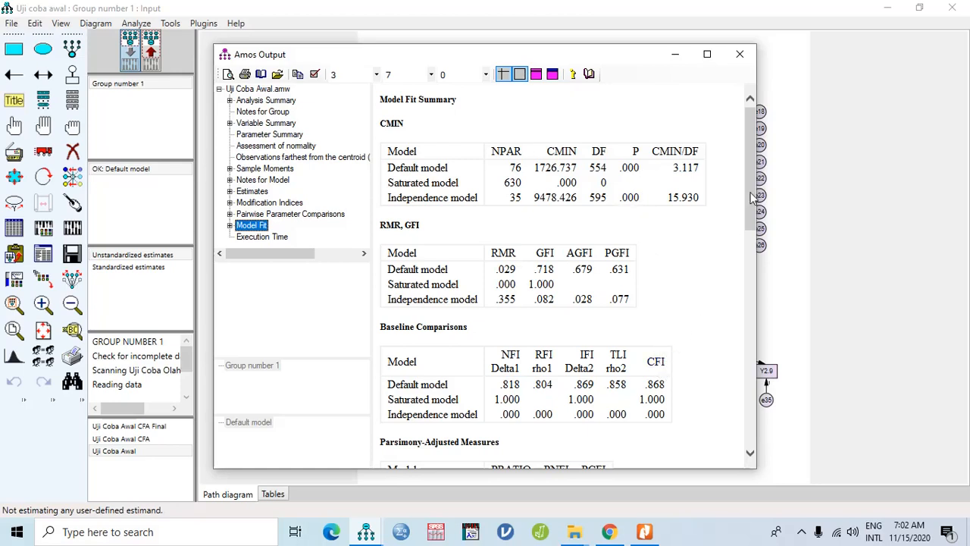
Step: Switch to Nitro Pro and review the cut-off values for the goodness-of-fit criteria in pemodelan-sem.pdf, including Chisquare, RMSEA, GFI and CMIN/DF
left_click(752, 198)
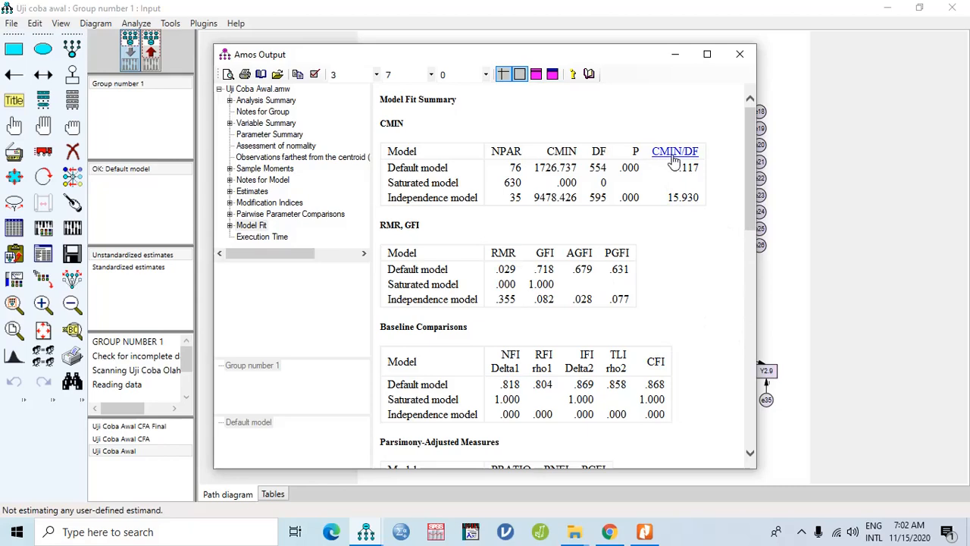
left_click(646, 534)
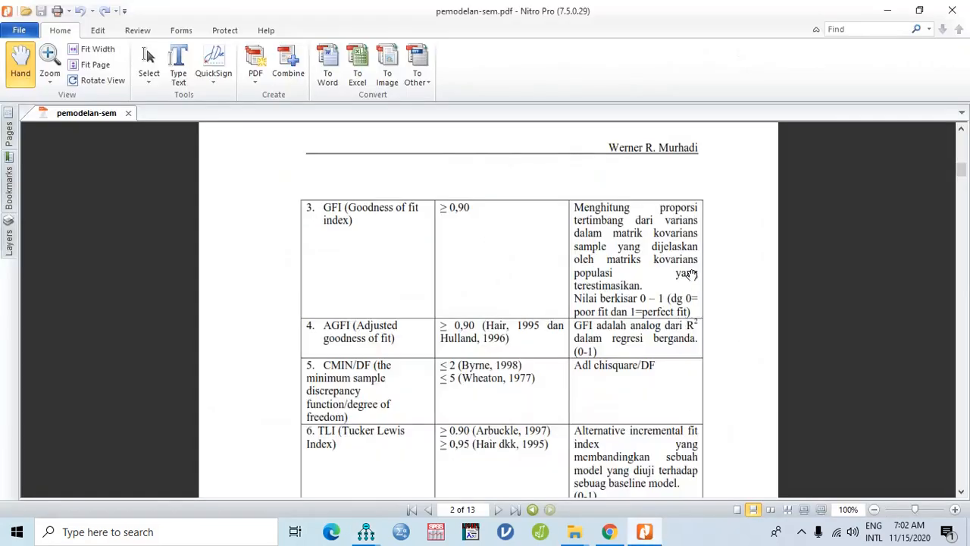
scroll(620, 274, "up", 5)
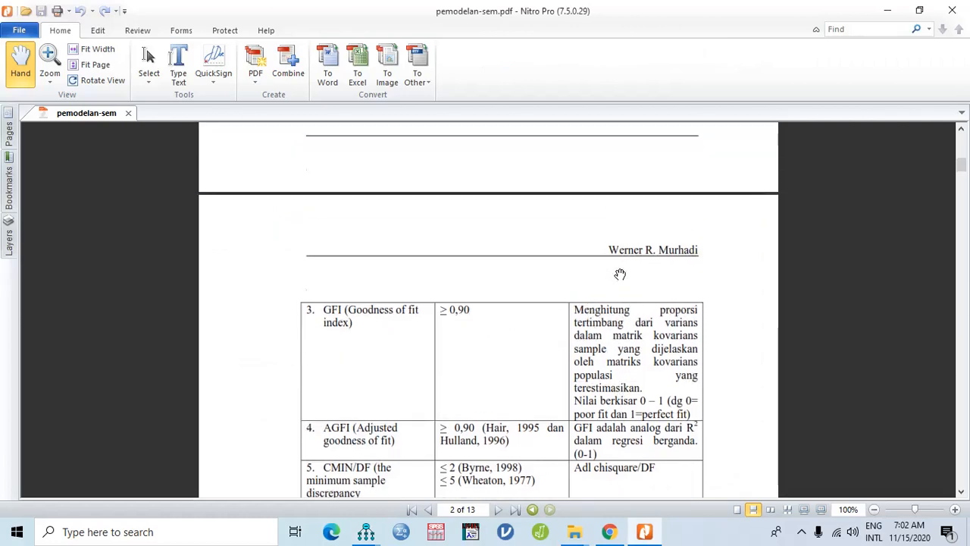
scroll(620, 274, "up", 3)
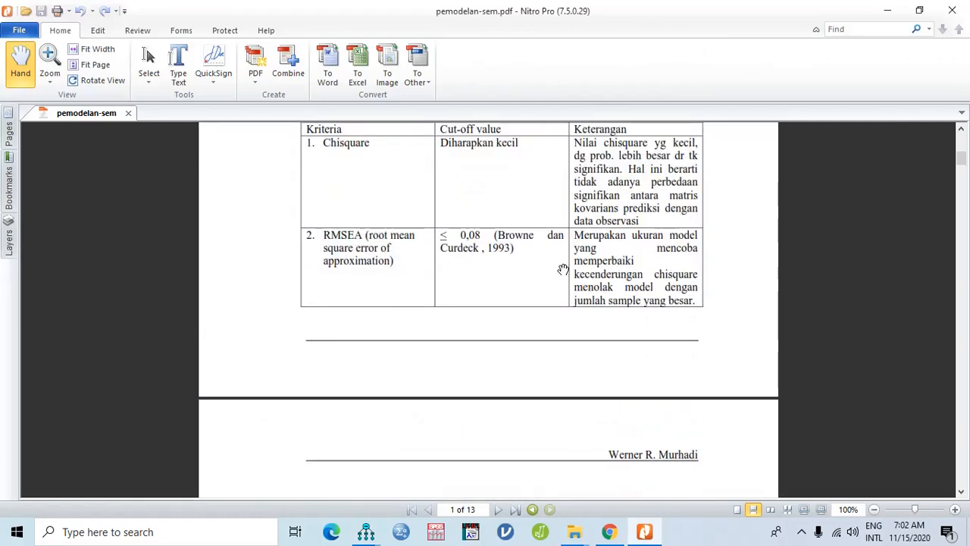
scroll(564, 269, "down", 4)
scroll(563, 269, "down", 2)
scroll(563, 269, "down", 3)
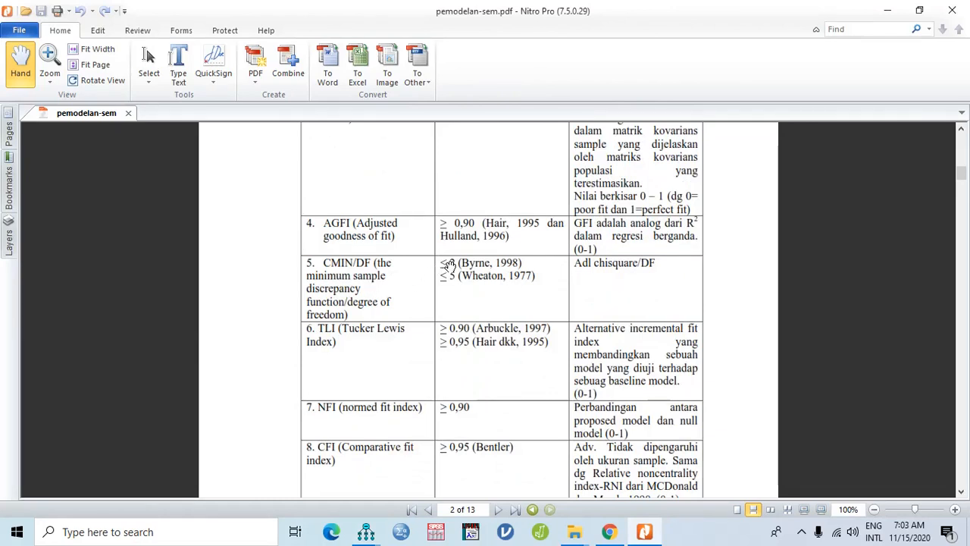
scroll(449, 264, "down", 3)
scroll(451, 266, "down", 1)
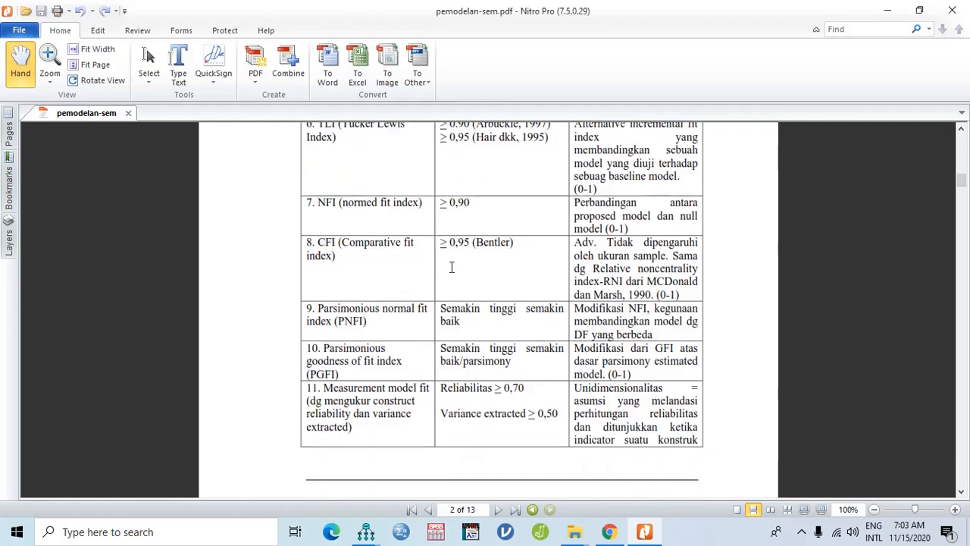
scroll(451, 267, "up", 5)
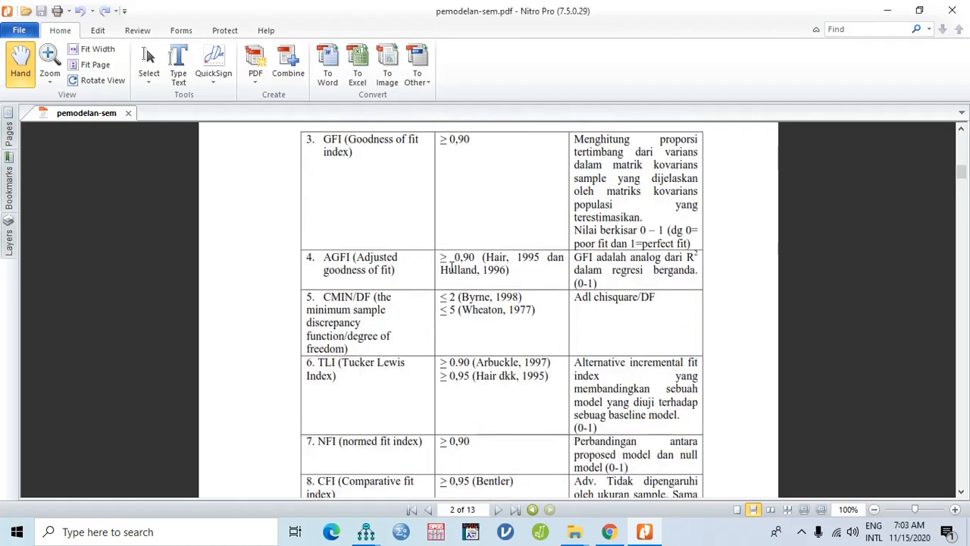
scroll(454, 257, "up", 8)
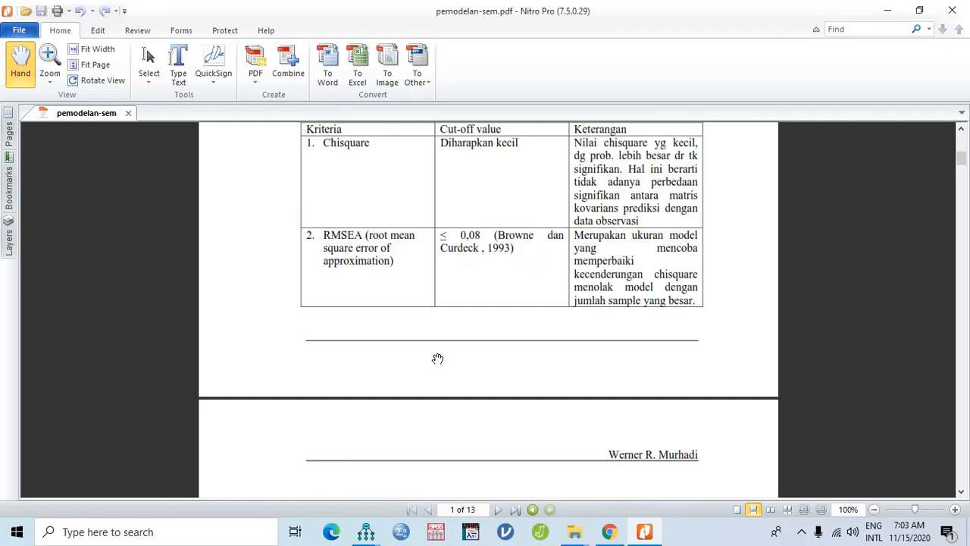
Step: Switch back to Amos, recheck the Model Fit Summary and the path diagram, and close the output window
mouse_move(371, 535)
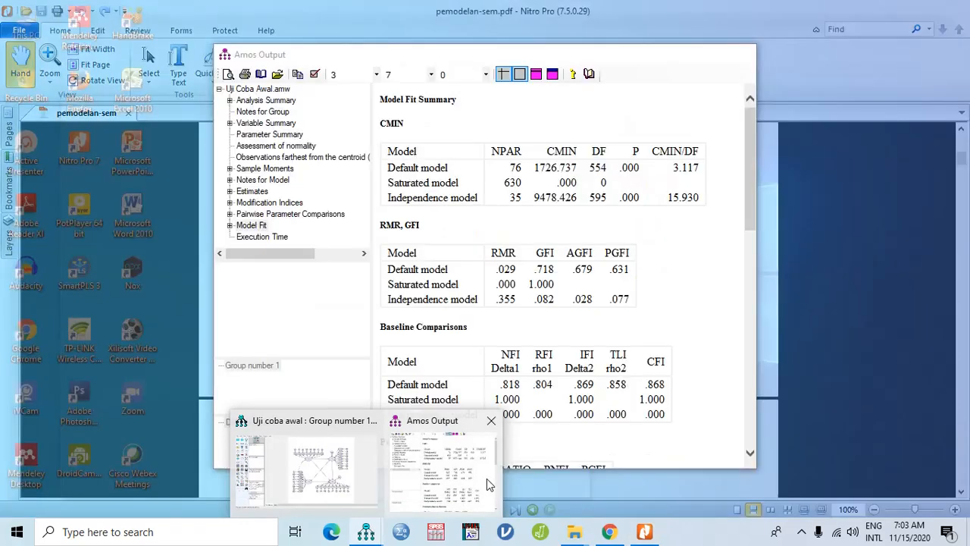
left_click(487, 478)
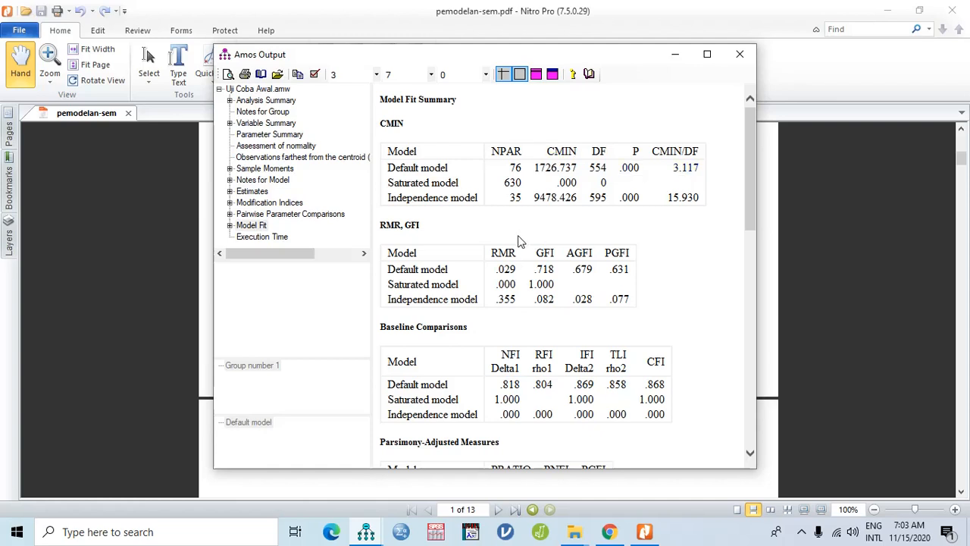
left_click(366, 533)
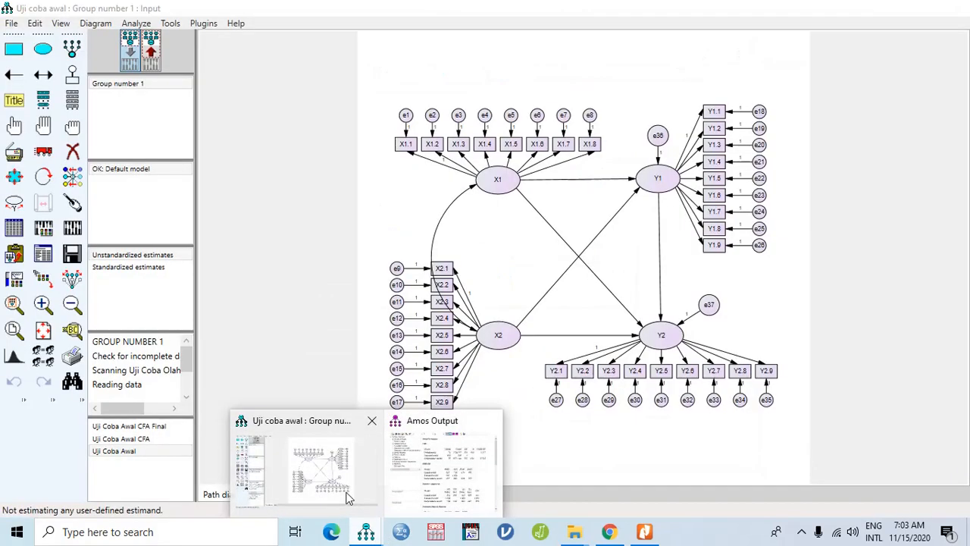
left_click(348, 494)
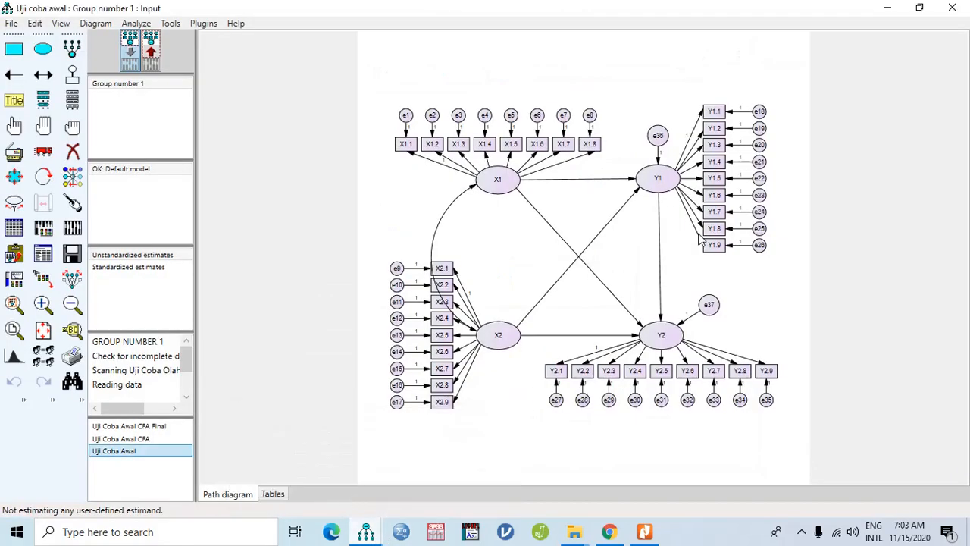
left_click(367, 533)
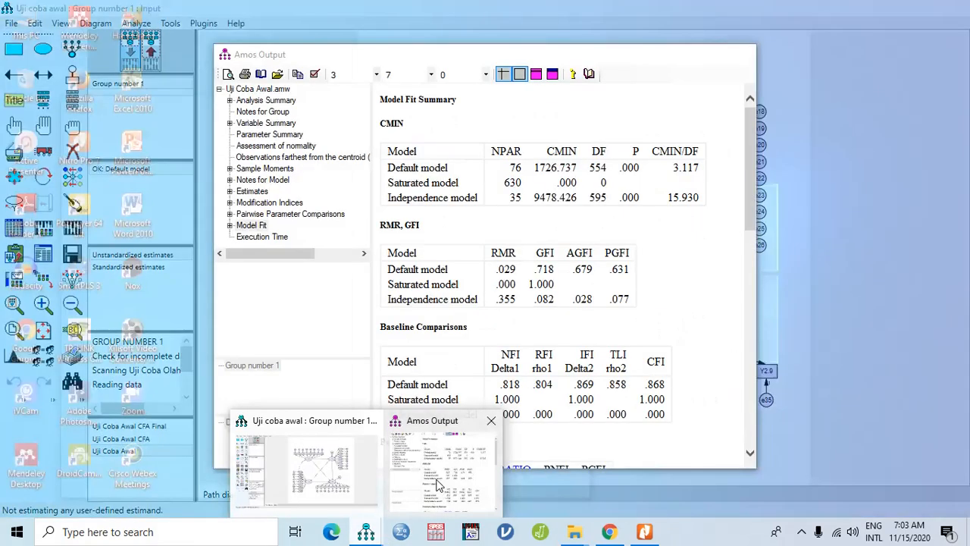
left_click(438, 483)
left_click(739, 54)
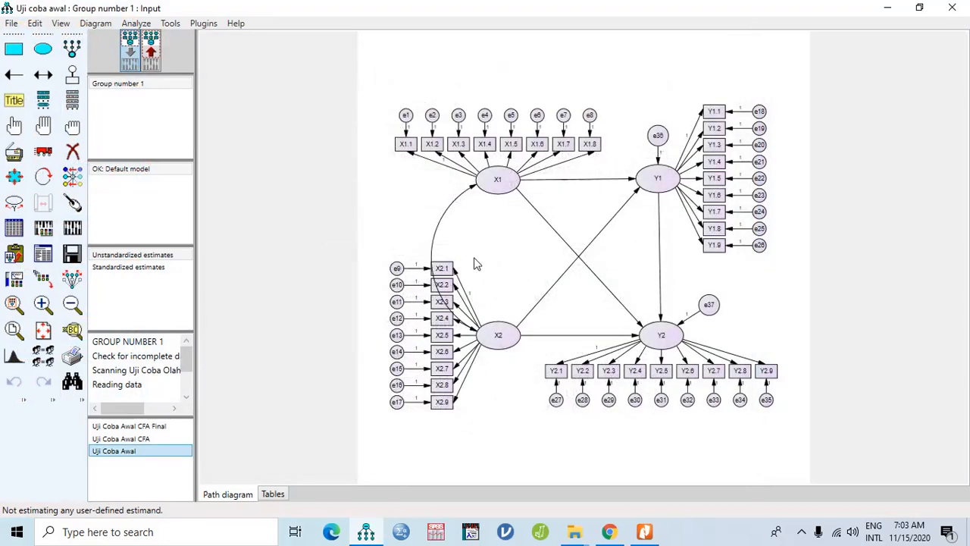
left_click(366, 533)
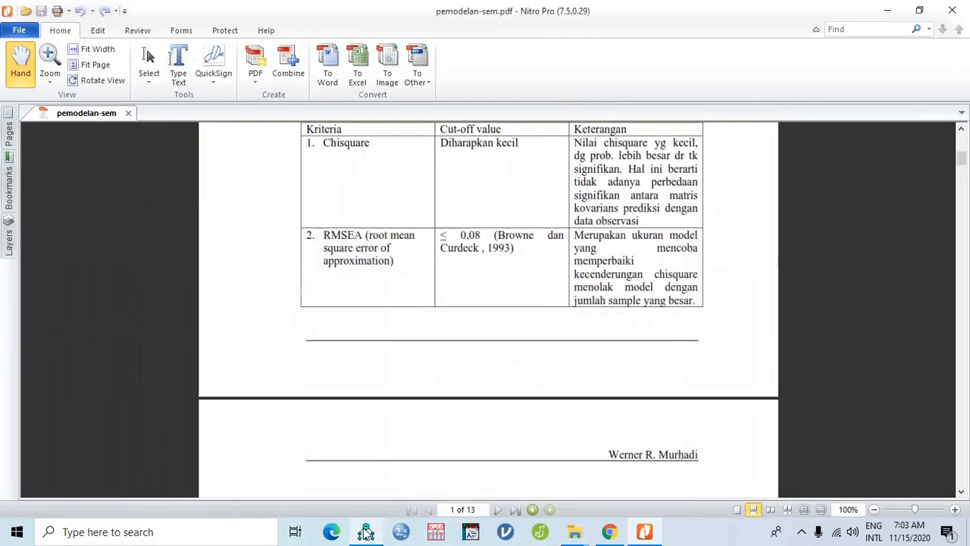
left_click(366, 533)
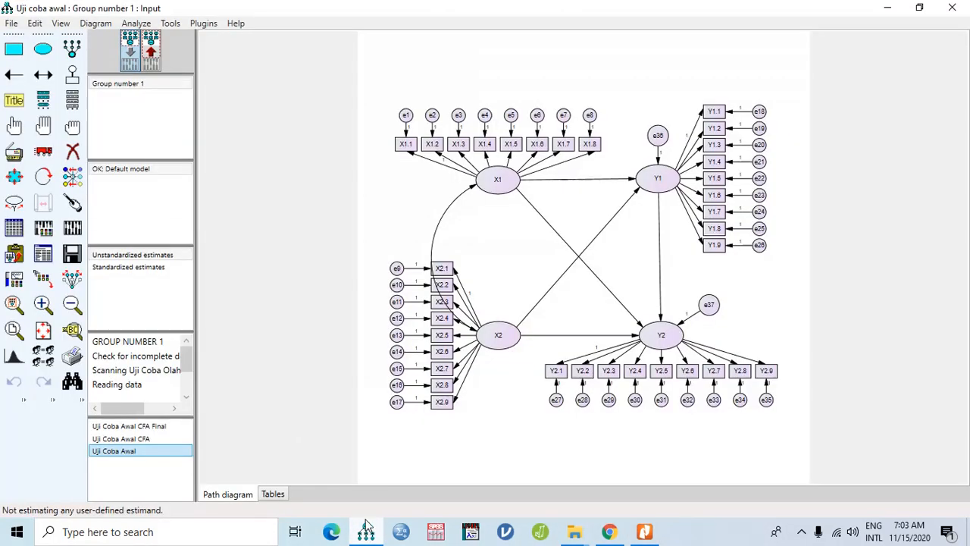
Step: Check in the analysis properties which output options are enabled, including modification indices and their threshold, and close them
left_click(43, 229)
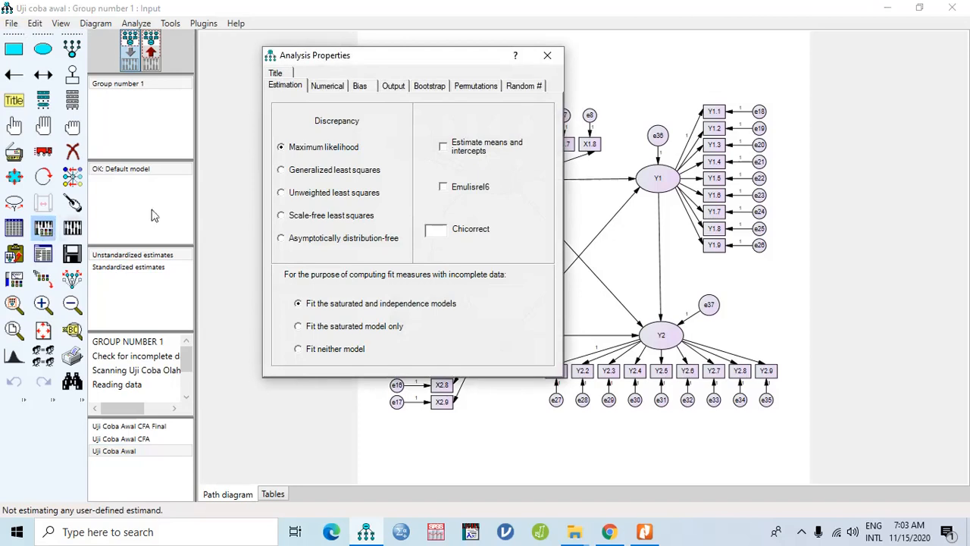
left_click(403, 88)
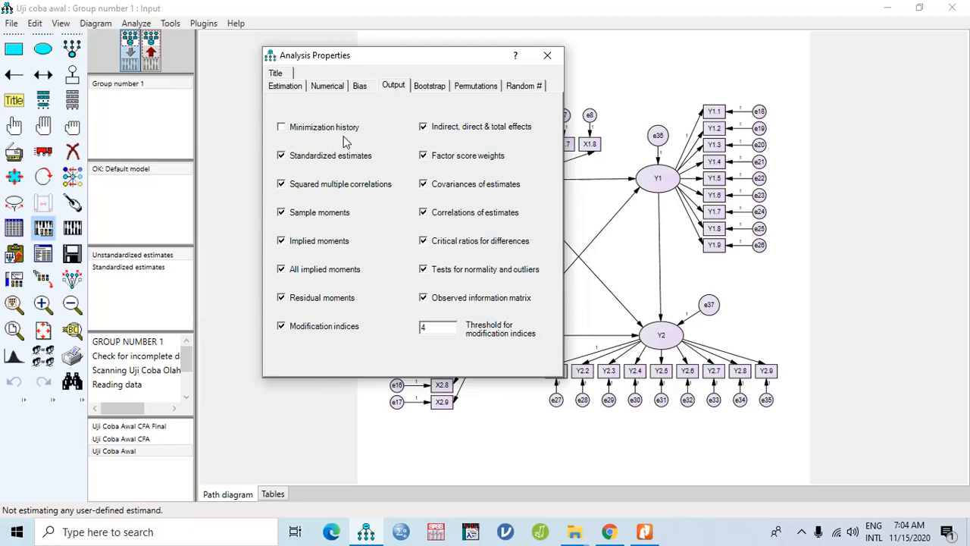
left_click(555, 60)
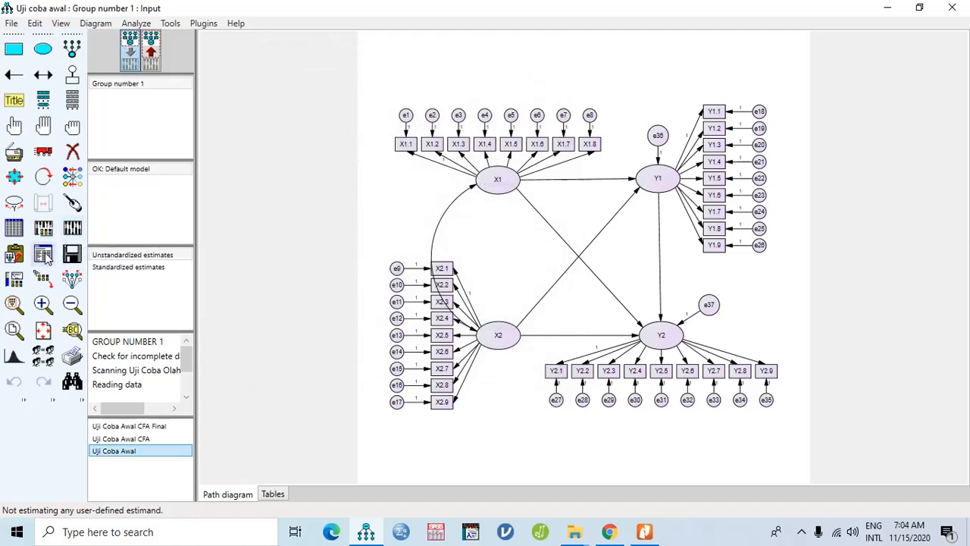
Step: Open the model's text output at Modification Indices and maximize the output window
left_click(43, 257)
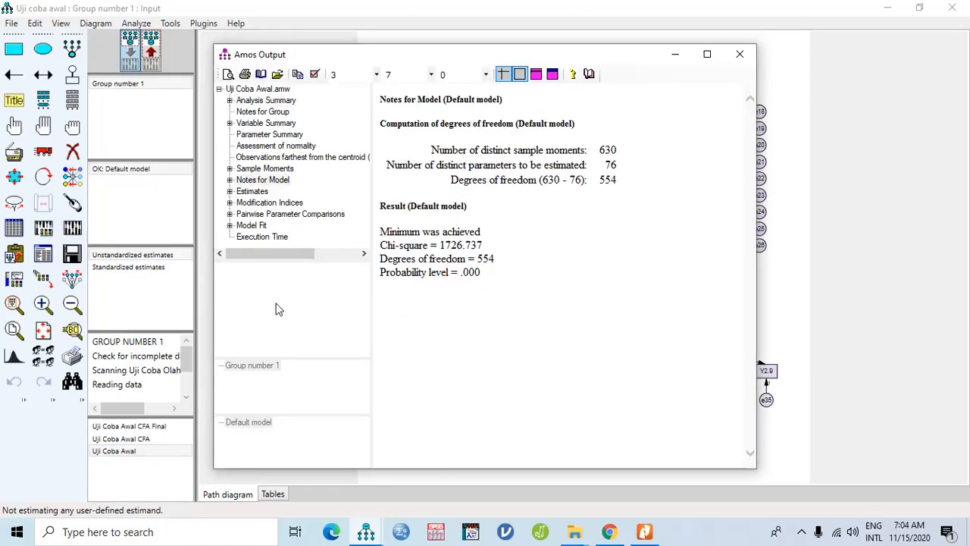
left_click(269, 203)
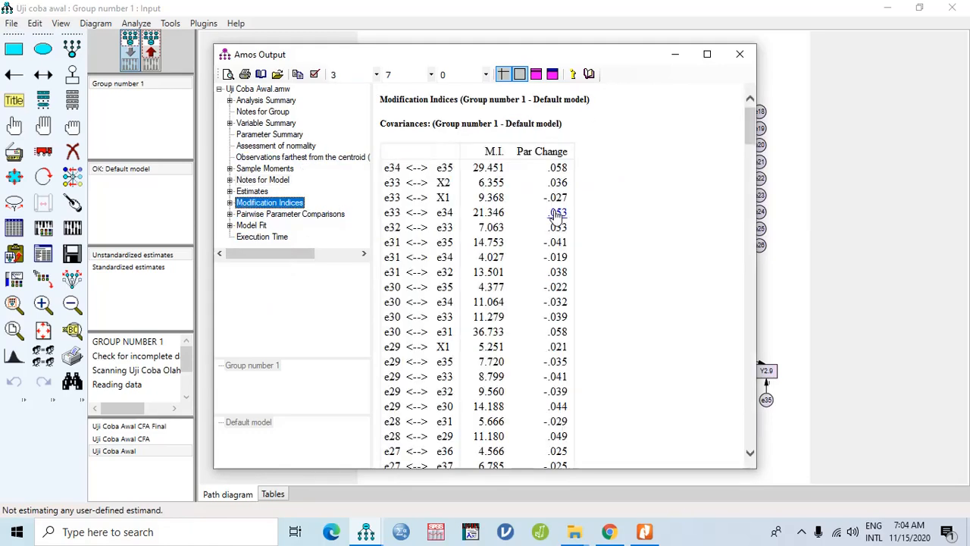
left_click(708, 53)
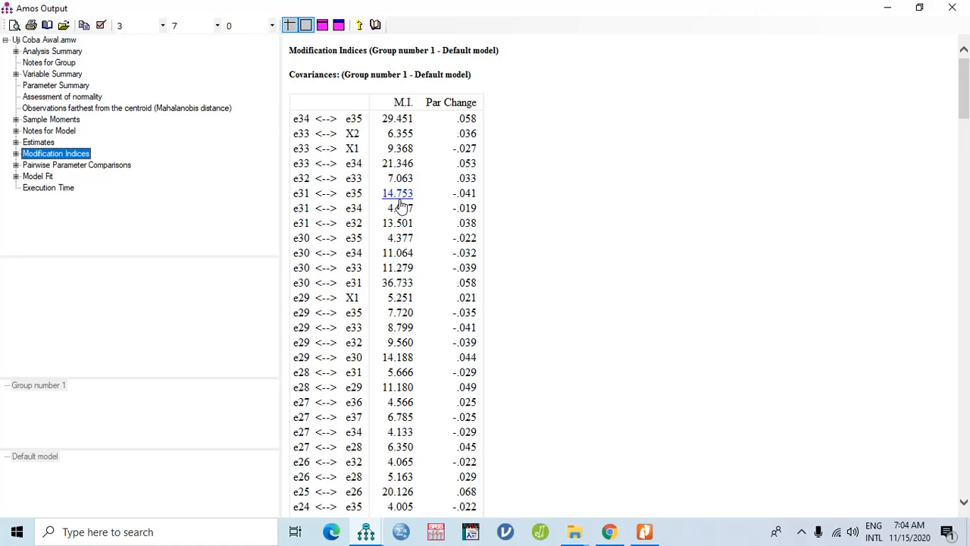
Step: Examine the M.I. column of the covariances table for the error-term pairs with the largest modification indices
scroll(402, 206, "down", 4)
scroll(402, 206, "down", 13)
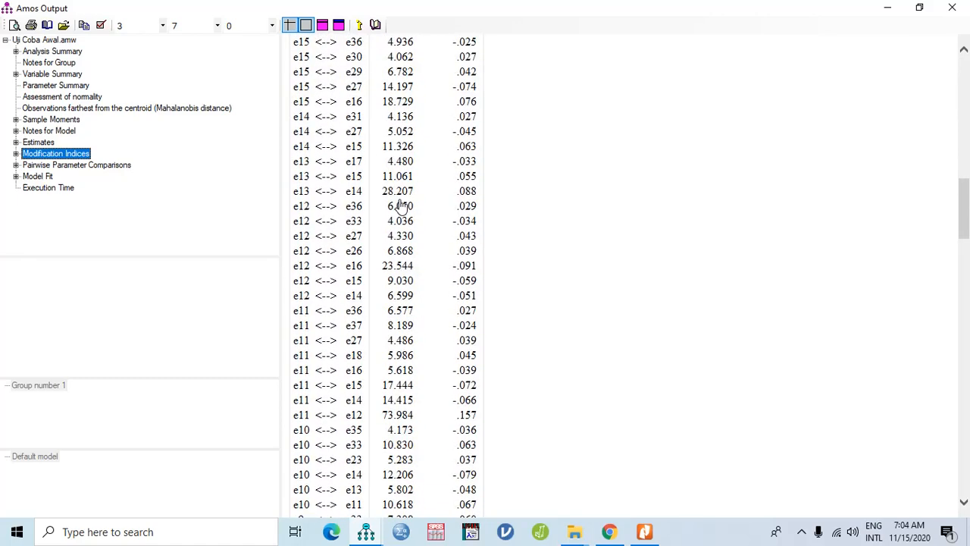
scroll(402, 206, "down", 5)
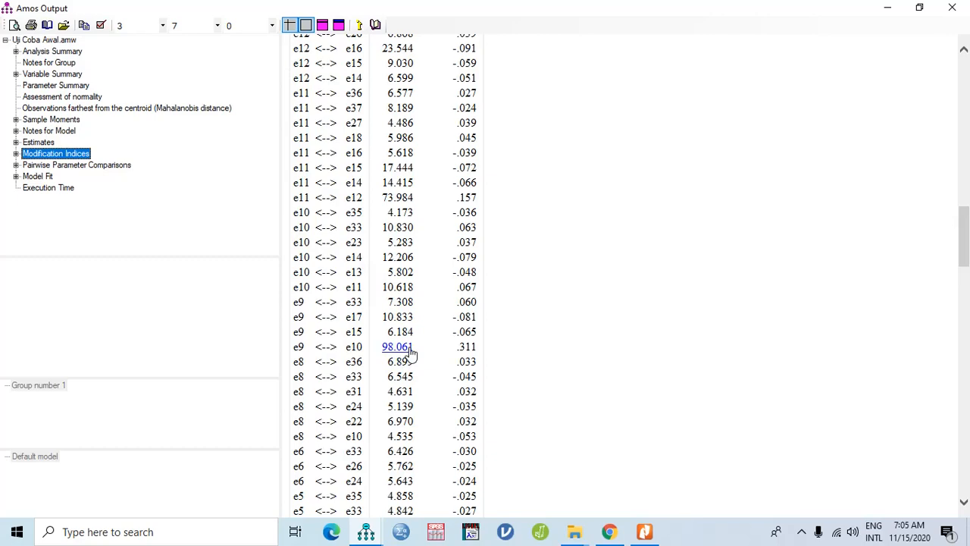
scroll(410, 352, "down", 5)
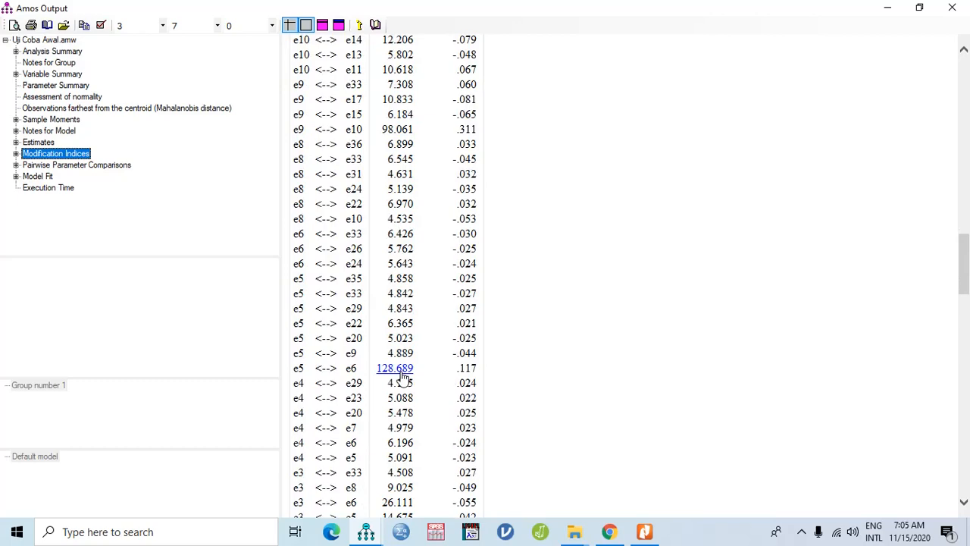
scroll(408, 373, "down", 6)
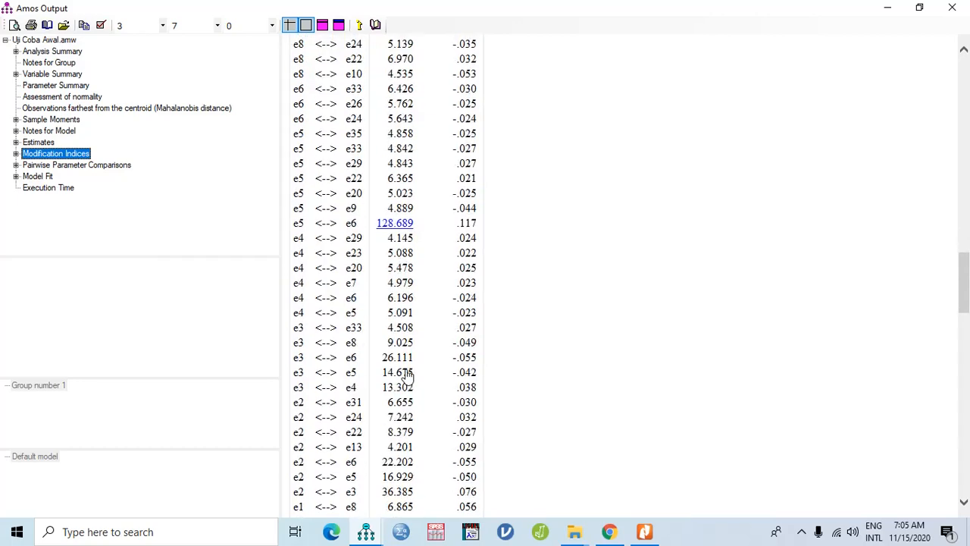
scroll(408, 376, "up", 2)
scroll(408, 374, "up", 2)
left_click(561, 162)
scroll(614, 171, "up", 10)
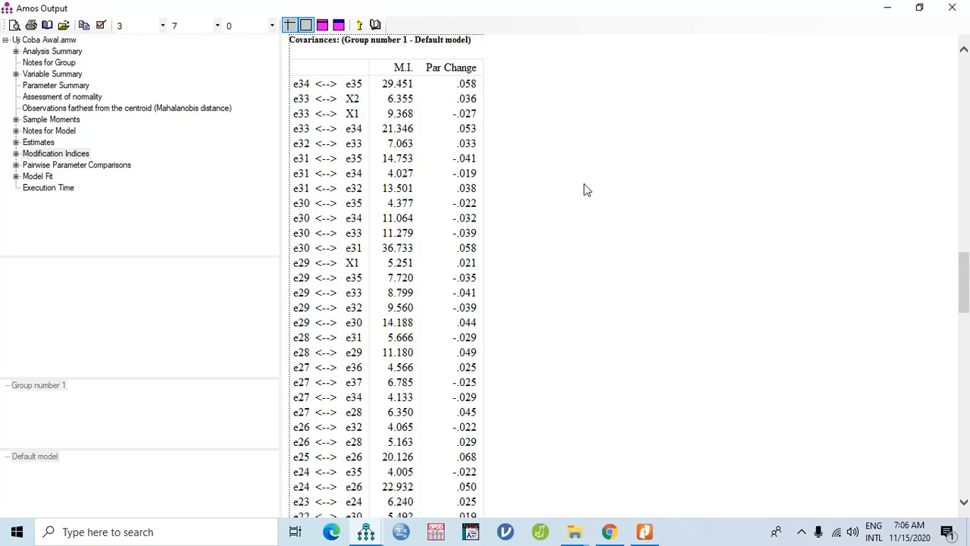
Step: Search the modification indices for e5 and examine the covariance pairs that involve it
key("ctrl+f")
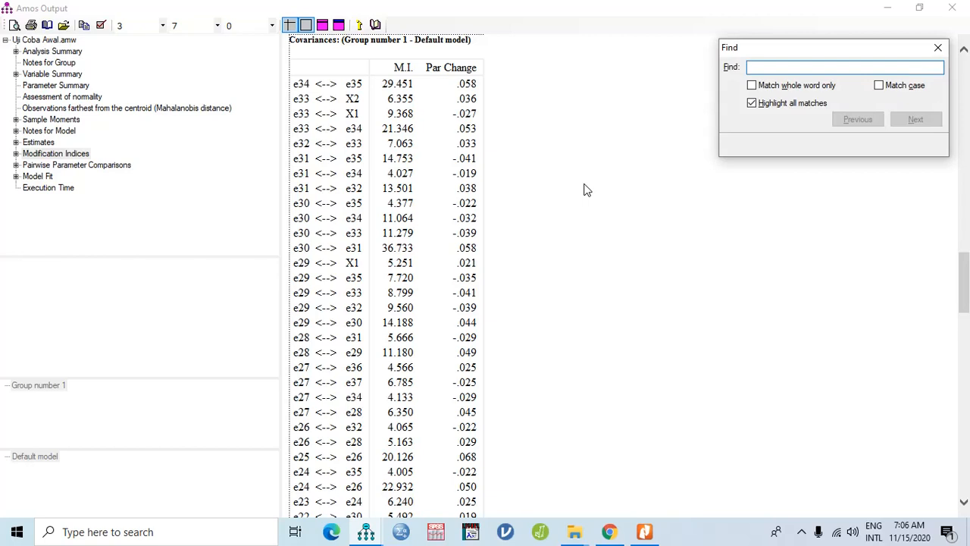
type("e5")
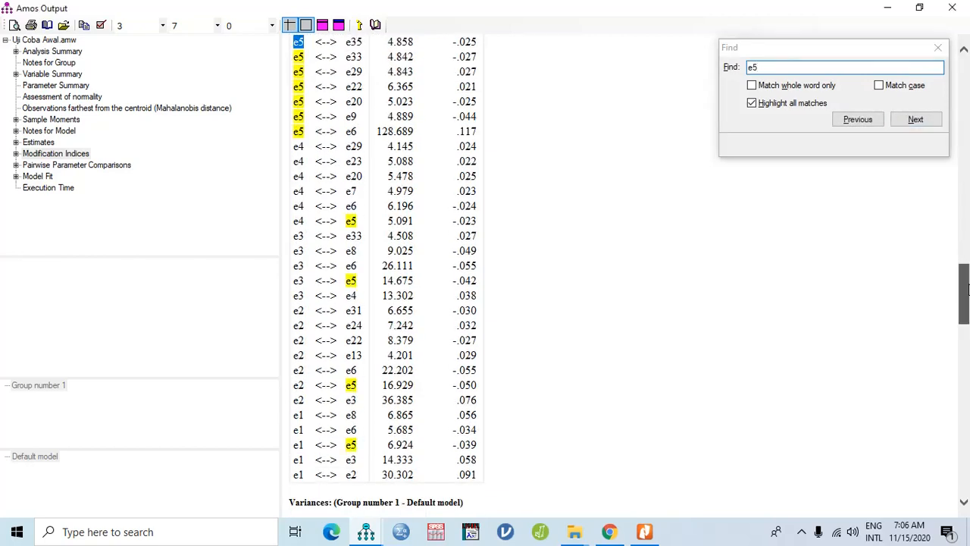
mouse_move(967, 293)
left_mouse_down()
mouse_move(967, 79)
mouse_move(960, 290)
left_mouse_up()
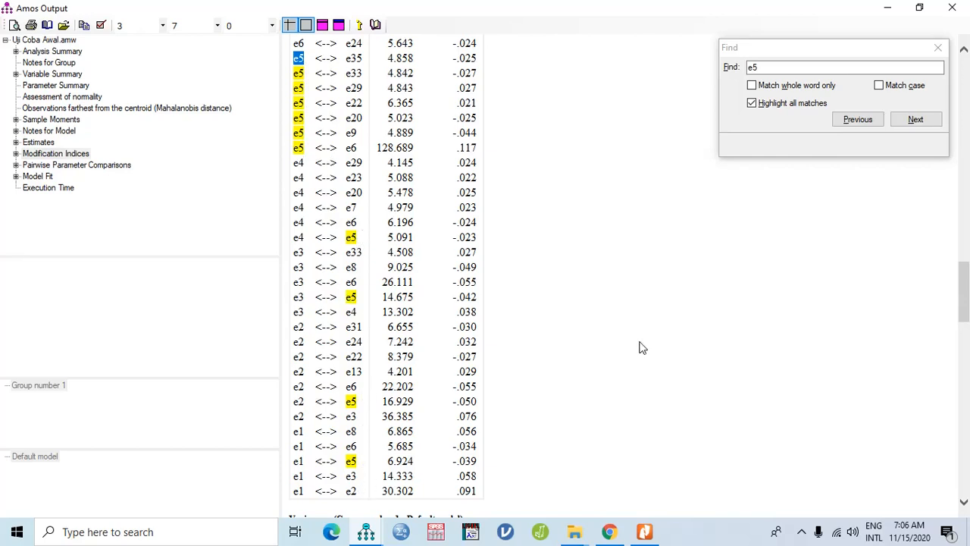
Step: Search the modification indices for e6, compare its covariance pairs with those of e5, and close the output
left_click(782, 70)
key("BackSpace")
type("6")
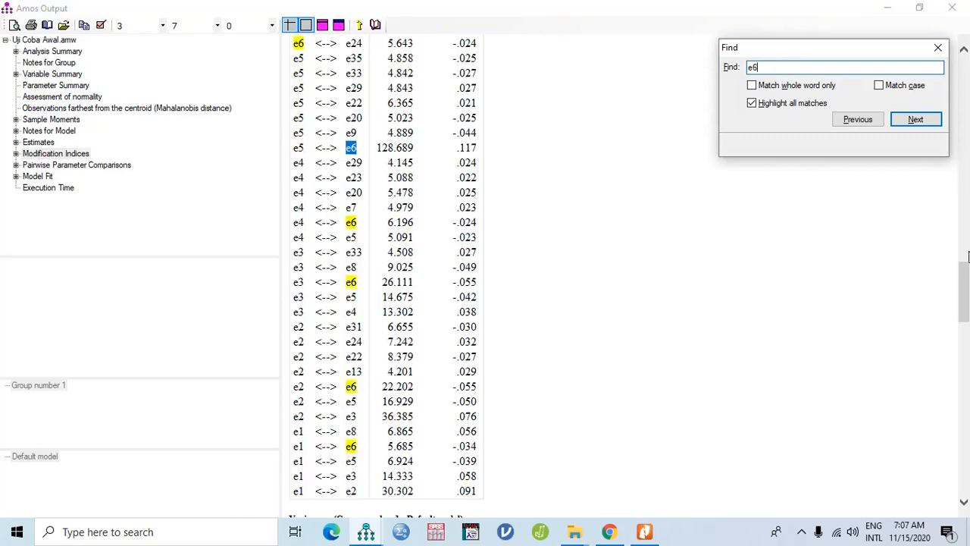
mouse_move(966, 295)
left_mouse_down()
mouse_move(968, 68)
mouse_move(967, 299)
left_mouse_up()
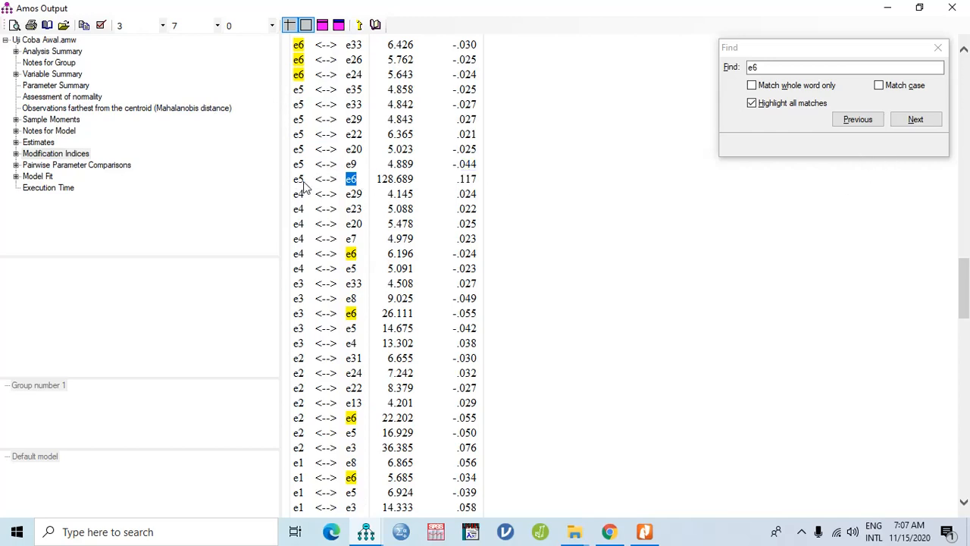
left_click(939, 47)
left_click(951, 7)
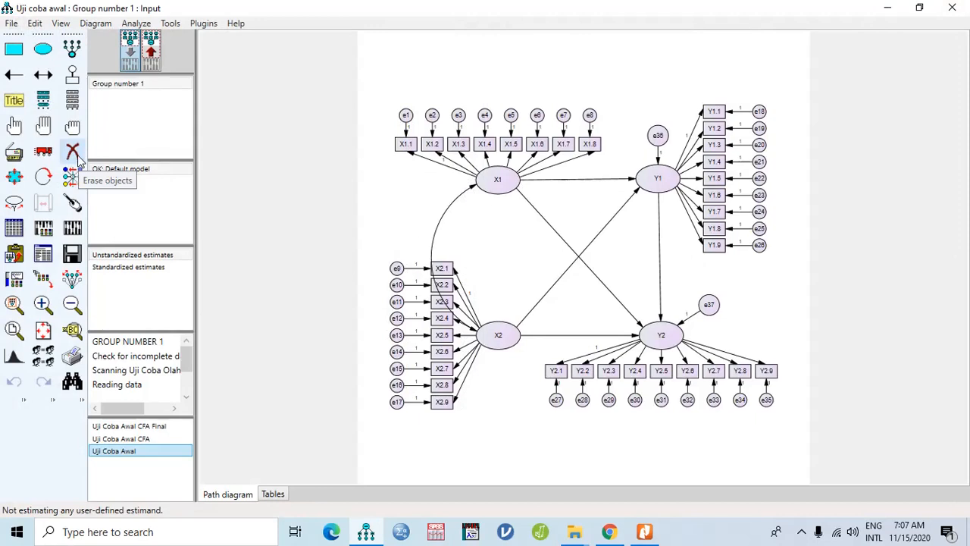
Step: Erase indicator X1.5 and its error term e5 from the path diagram
left_click(77, 157)
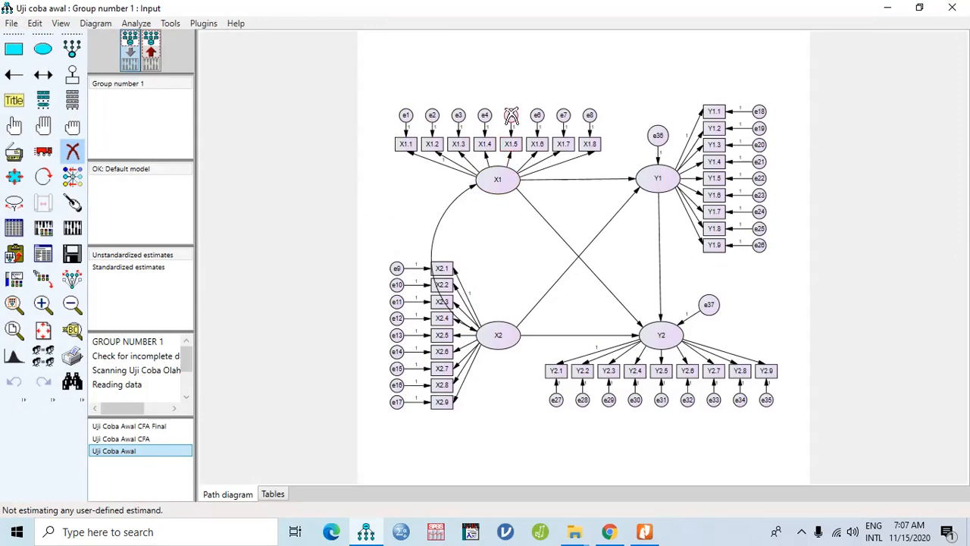
left_click(513, 145)
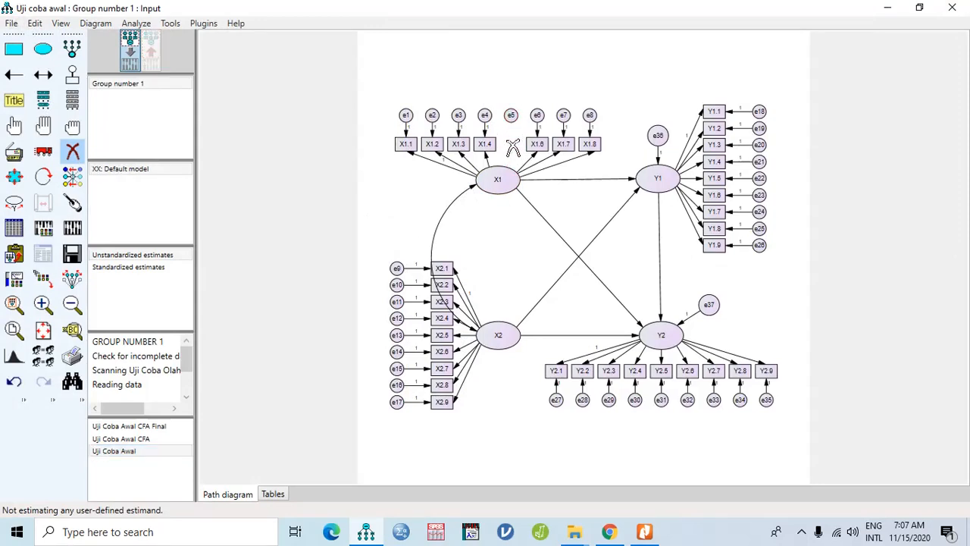
left_click(512, 116)
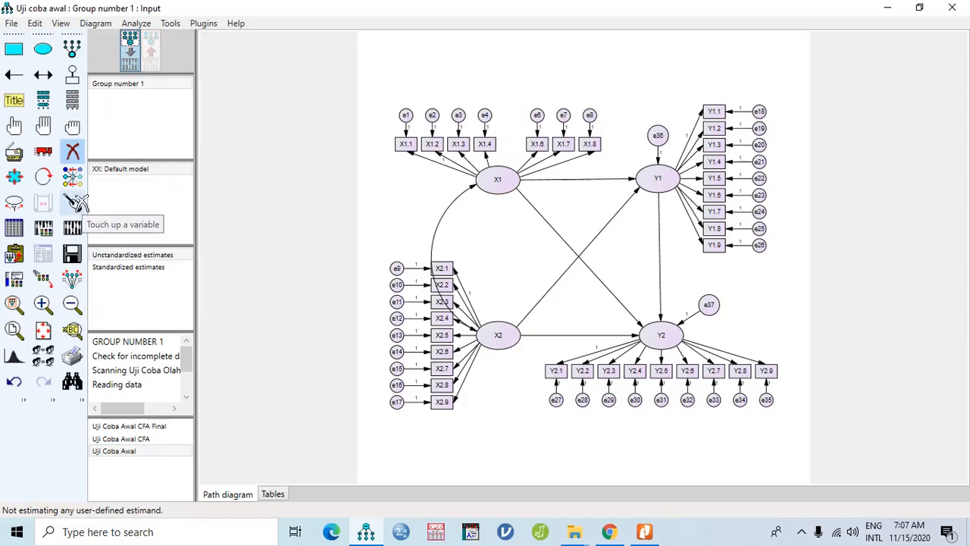
Step: Recalculate the estimates and open the text output at the Model Fit summary
left_click(74, 230)
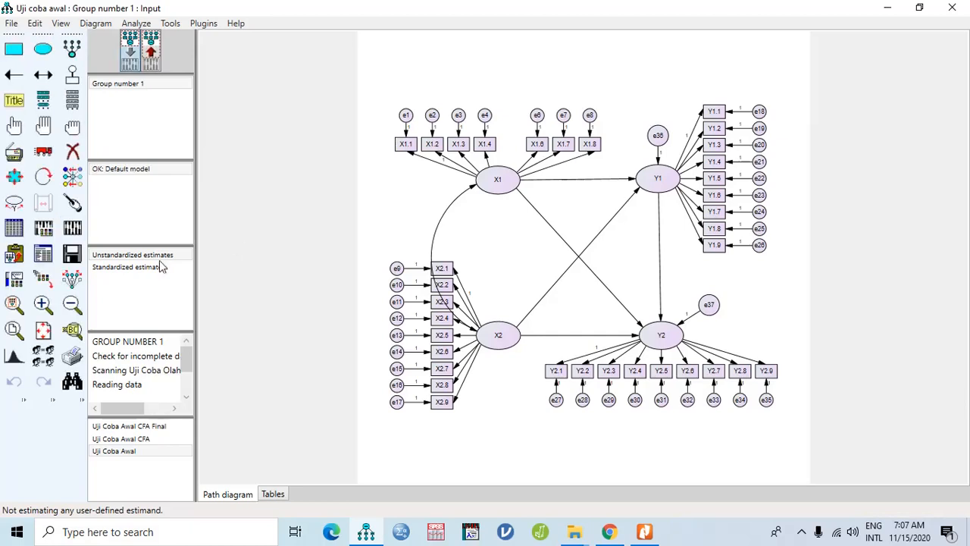
left_click(41, 257)
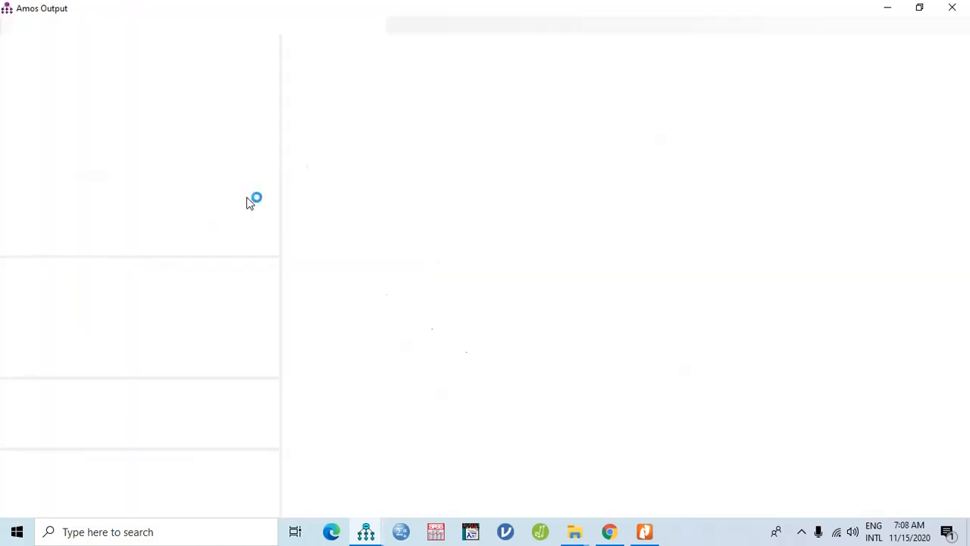
left_click(42, 177)
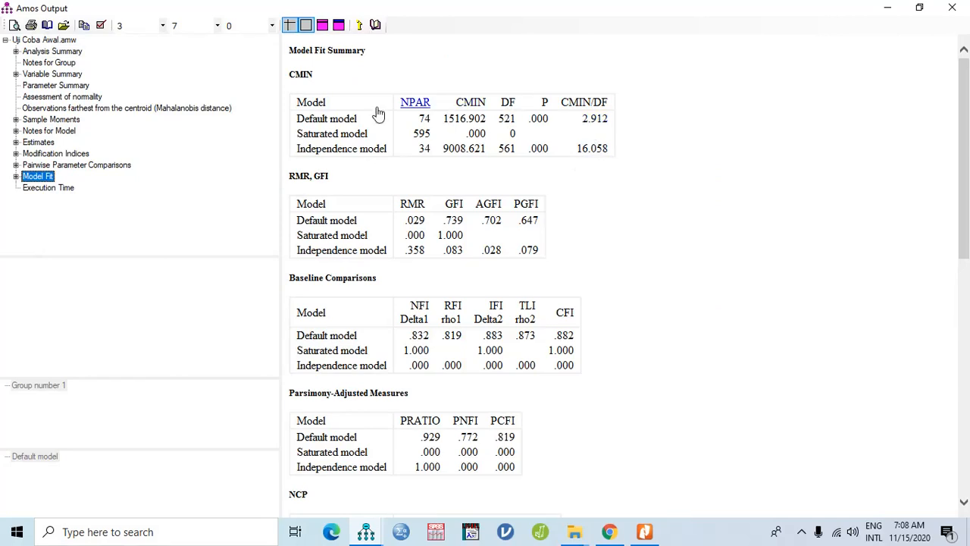
Step: Examine the covariances table of the modification indices for the error-term pair with the largest M.I. value
left_click(76, 154)
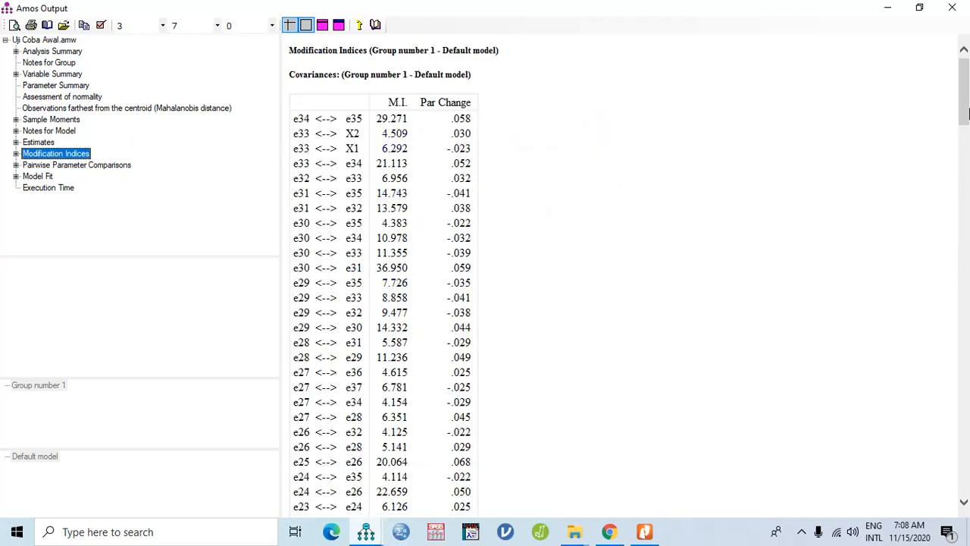
left_click(968, 109)
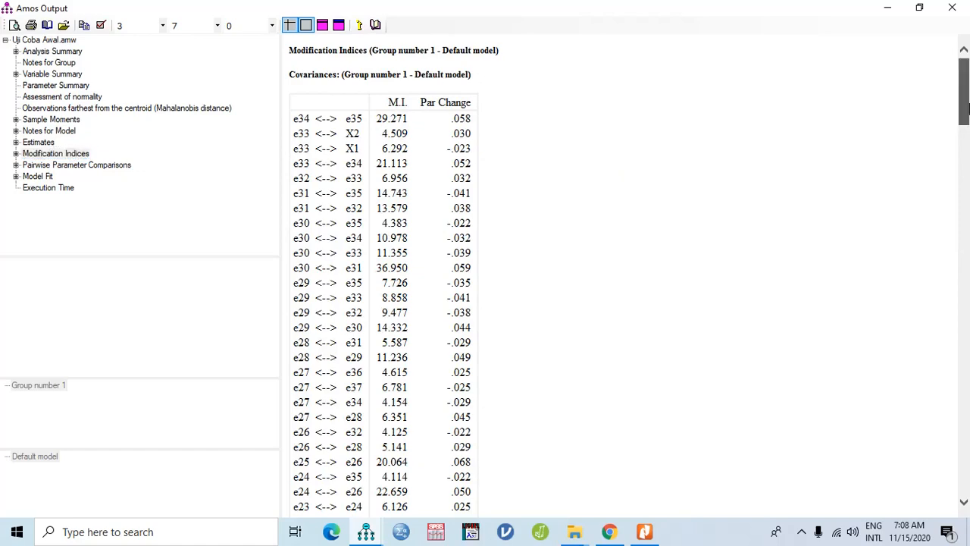
left_click_drag(968, 108, 946, 271)
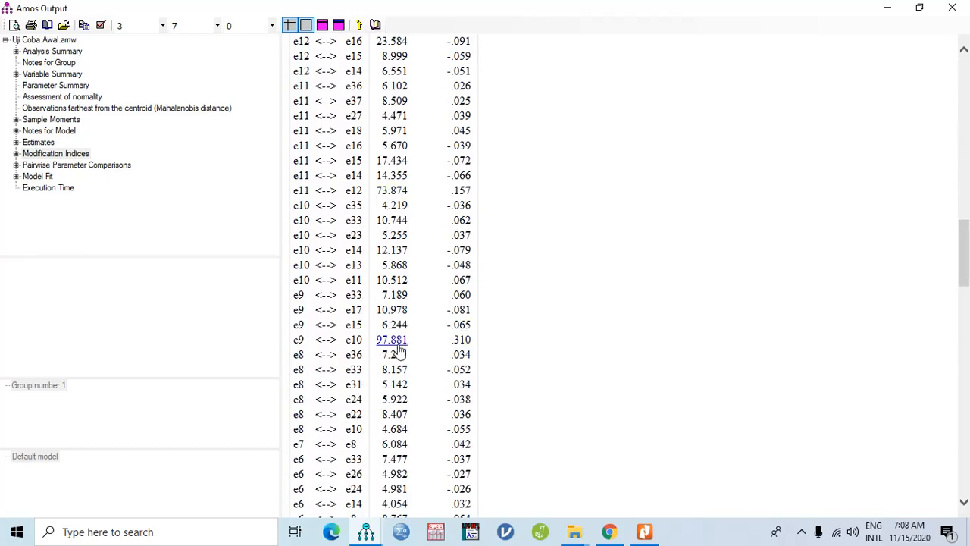
left_click_drag(966, 285, 961, 315)
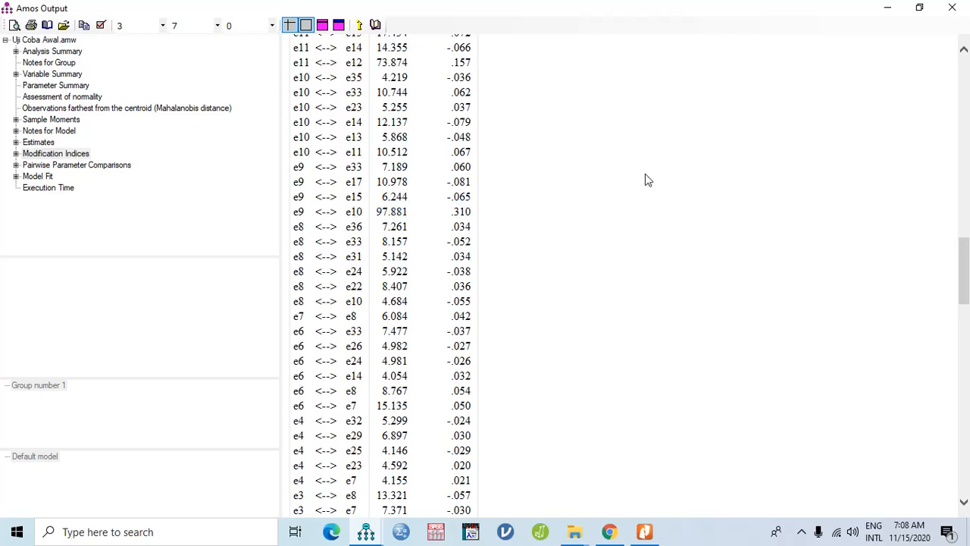
Step: Search the modification indices for e9 and examine the covariance pairs that involve it
key("ctrl+f")
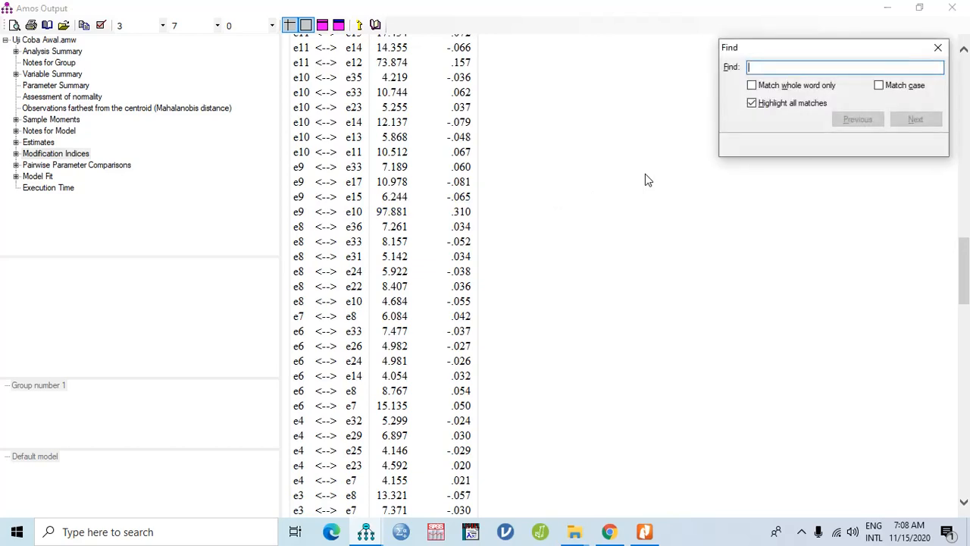
type("e9")
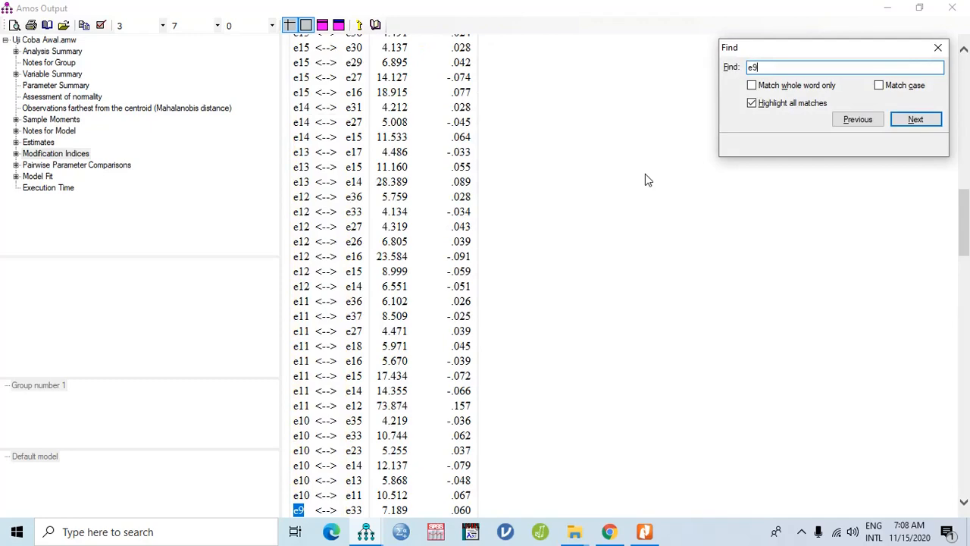
left_click_drag(967, 228, 967, 261)
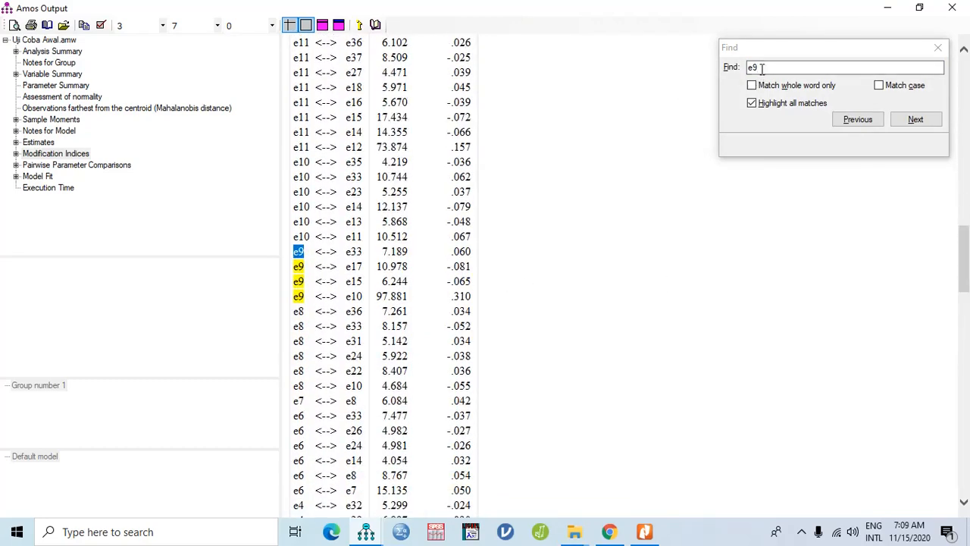
Step: Search the modification indices for e10, compare its covariance pairs with those of e9, and close the output
left_click(829, 66)
key("BackSpace")
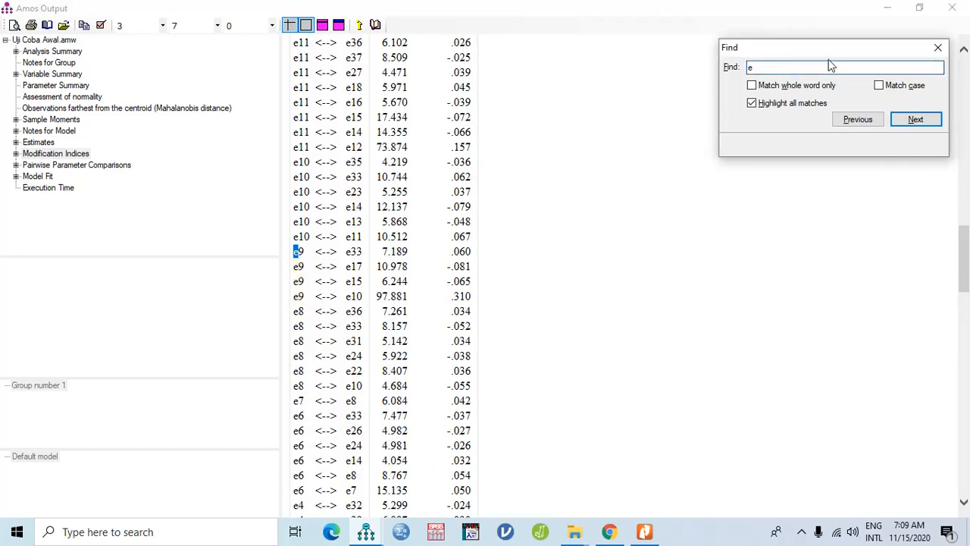
type("10")
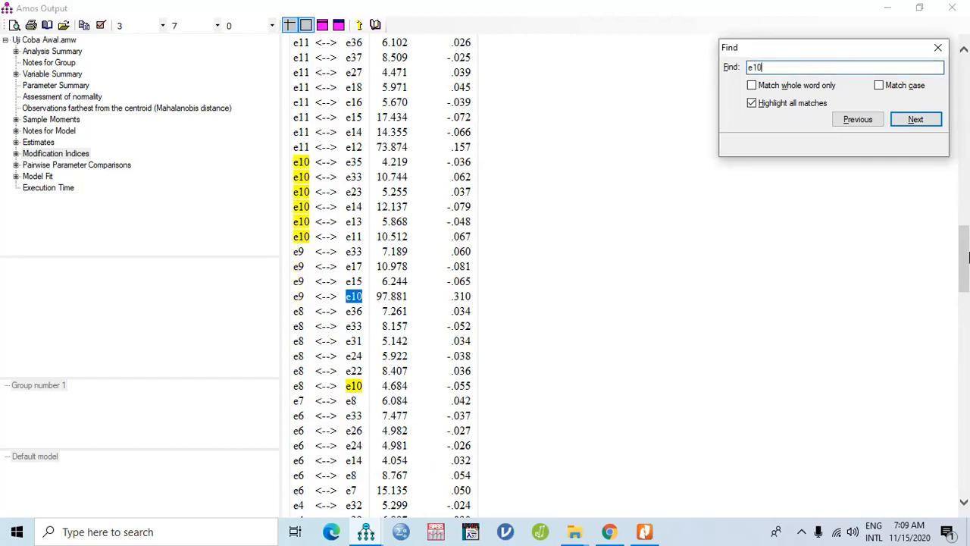
mouse_move(964, 256)
left_mouse_down()
mouse_move(966, 307)
mouse_move(967, 114)
mouse_move(966, 257)
left_mouse_up()
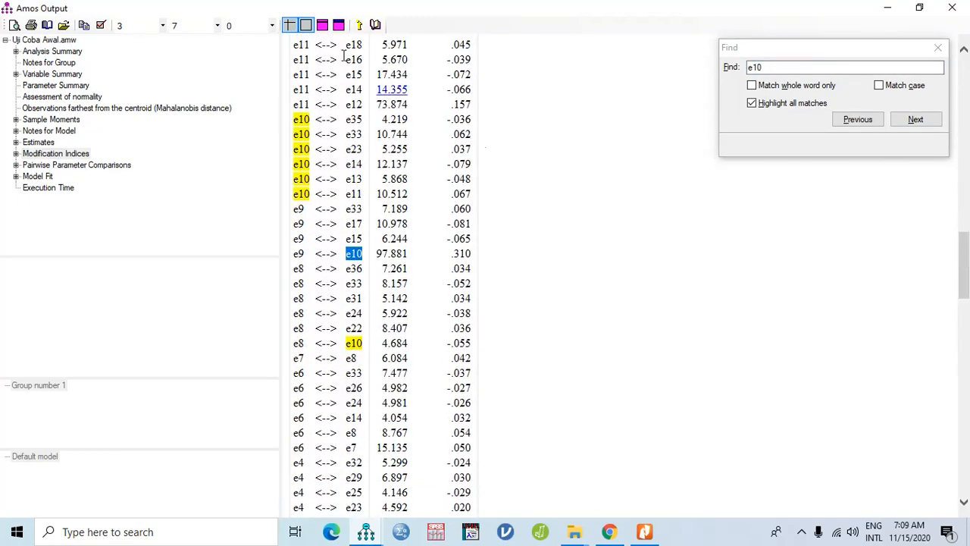
left_click(938, 47)
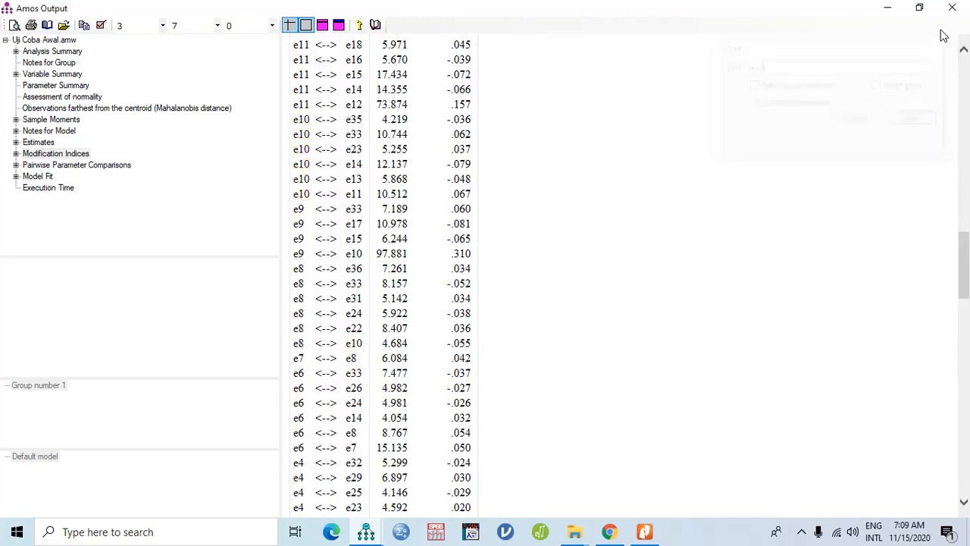
left_click(952, 10)
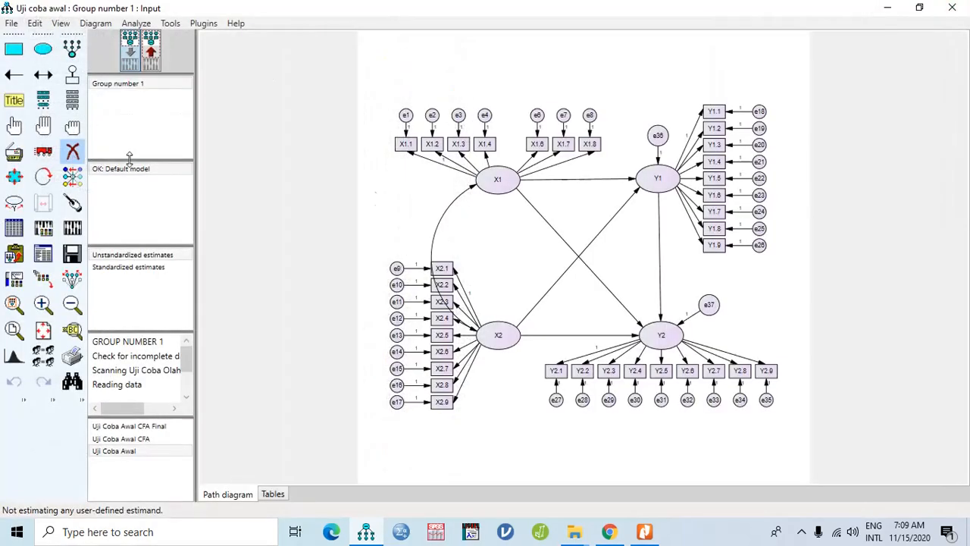
Step: Erase indicator X2.2 and its error term e10 from the path diagram and recalculate the estimates
left_click(442, 285)
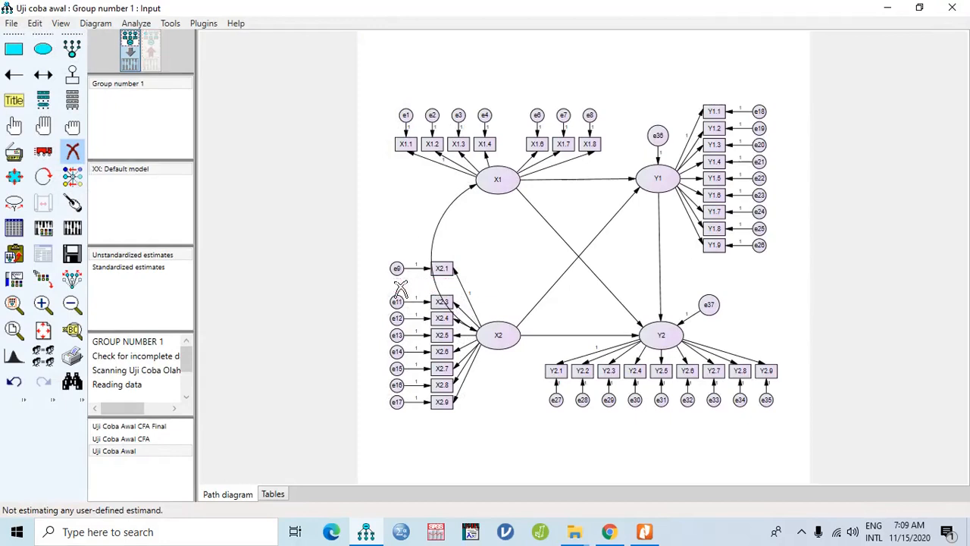
left_click(69, 231)
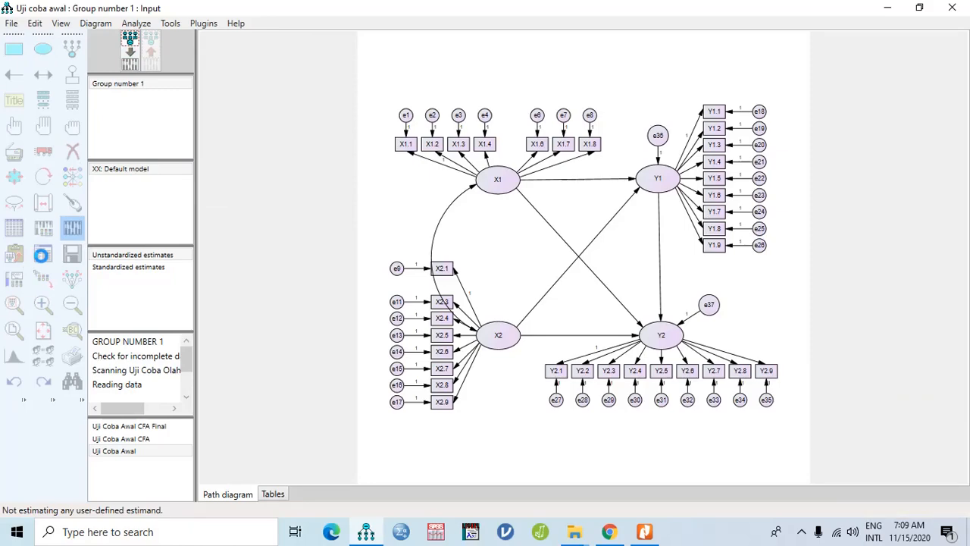
left_click(72, 227)
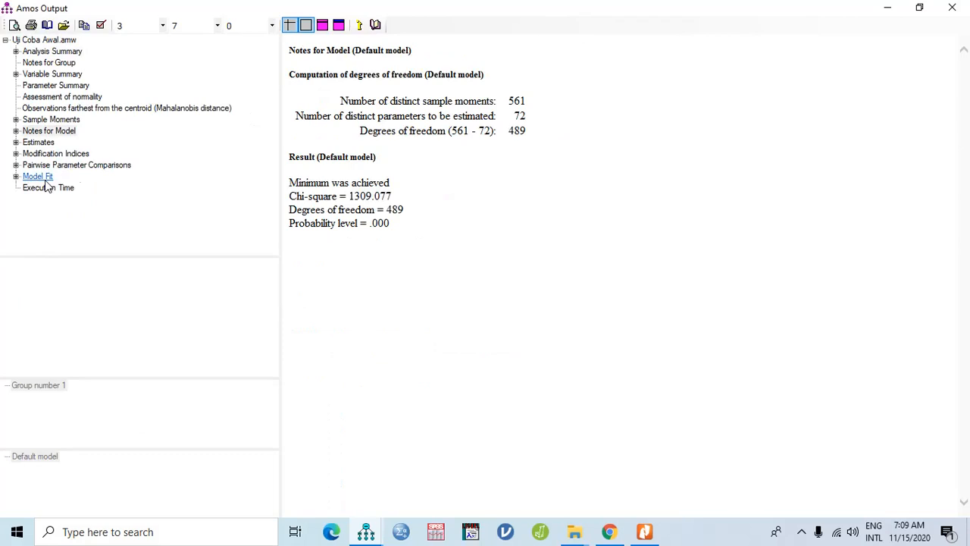
Step: Check the new Model Fit summary in the text output, and look through the covariances' modification indices for the largest value
left_click(45, 181)
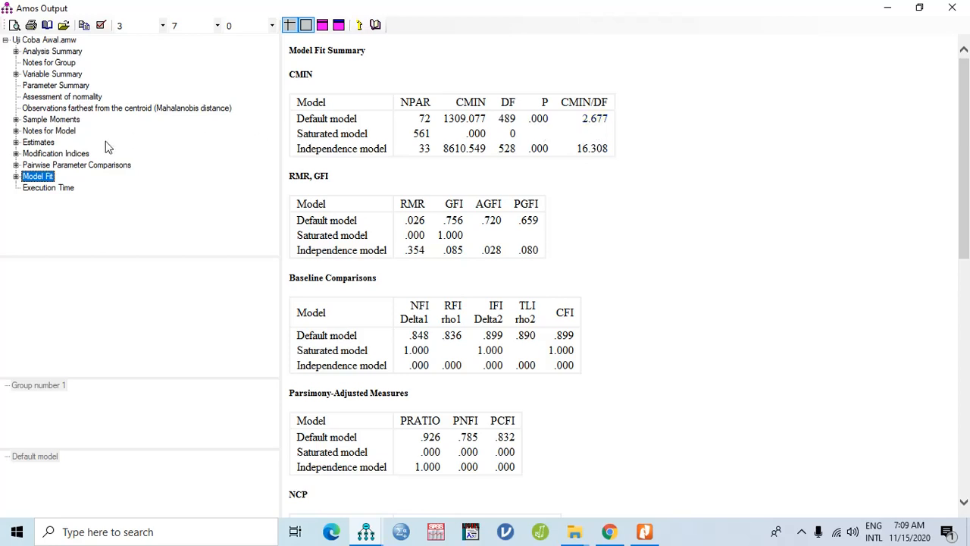
left_click(68, 156)
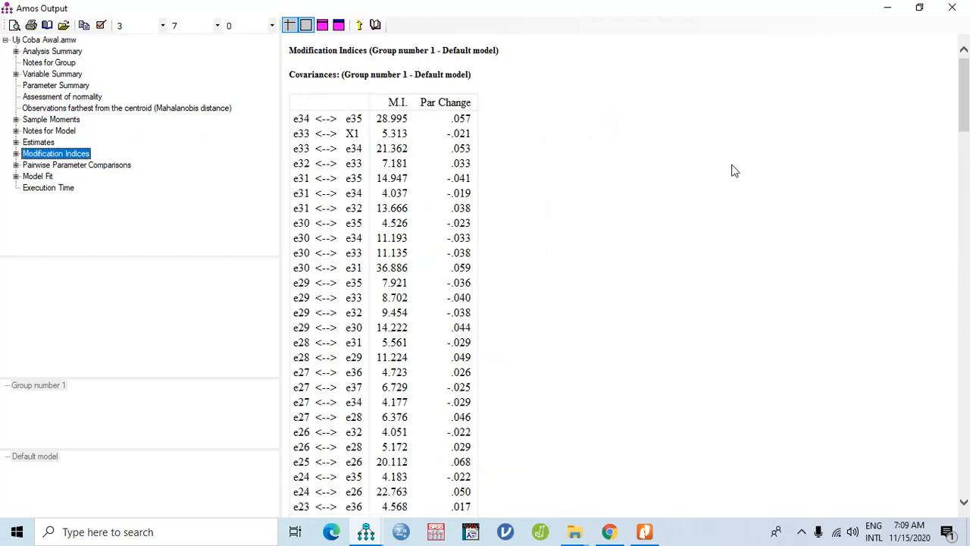
left_click(967, 101)
left_click_drag(966, 101, 960, 264)
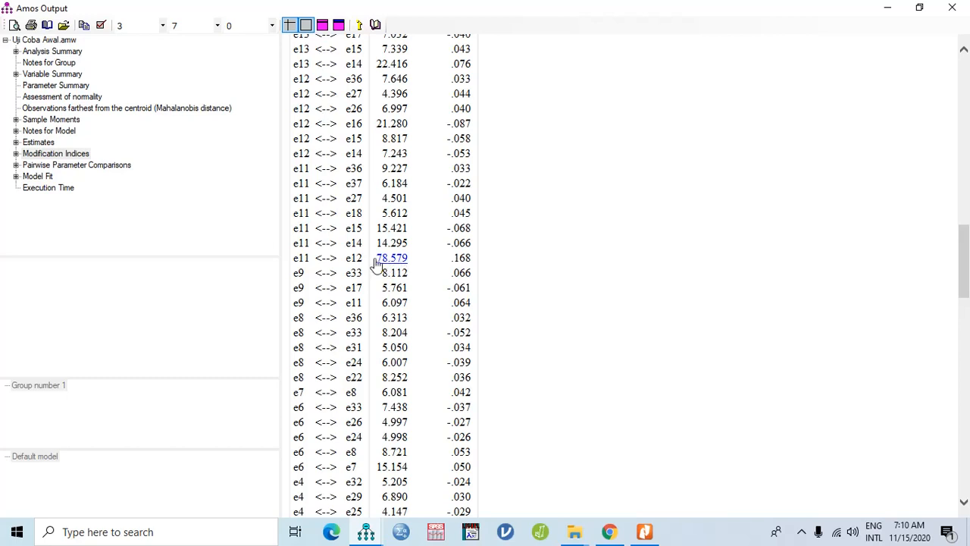
Step: Search the modification indices for e11 and examine the covariance pairs that involve it
left_click(618, 226)
key("ctrl+f")
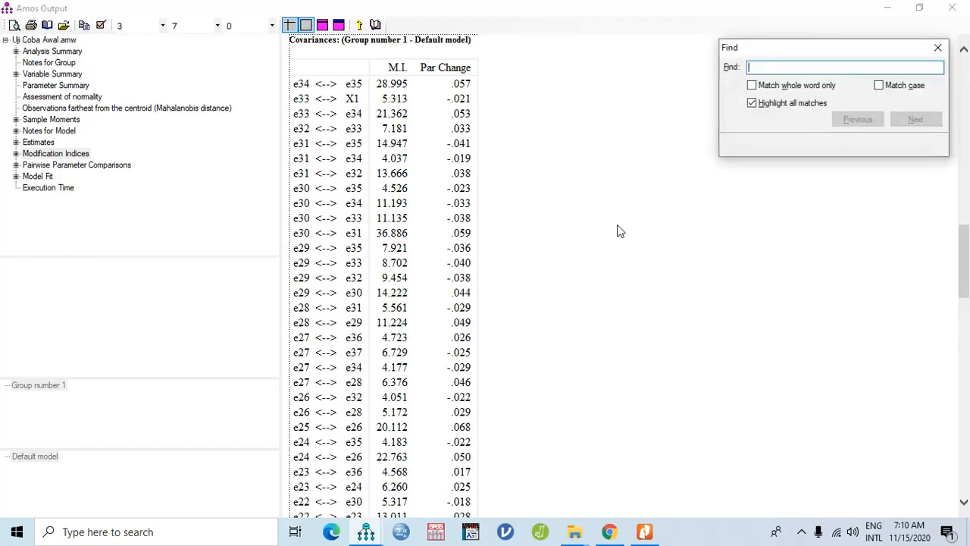
type("e11")
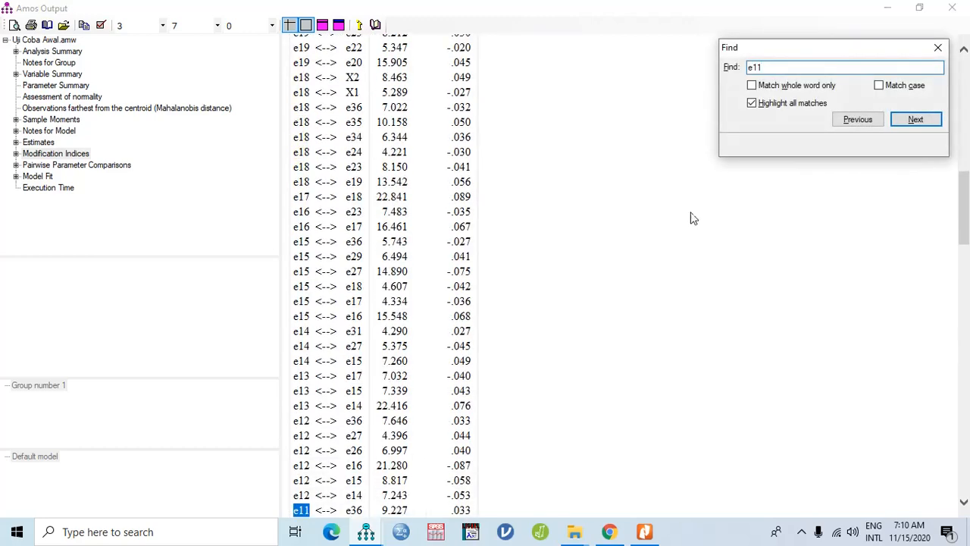
left_click_drag(963, 189, 966, 247)
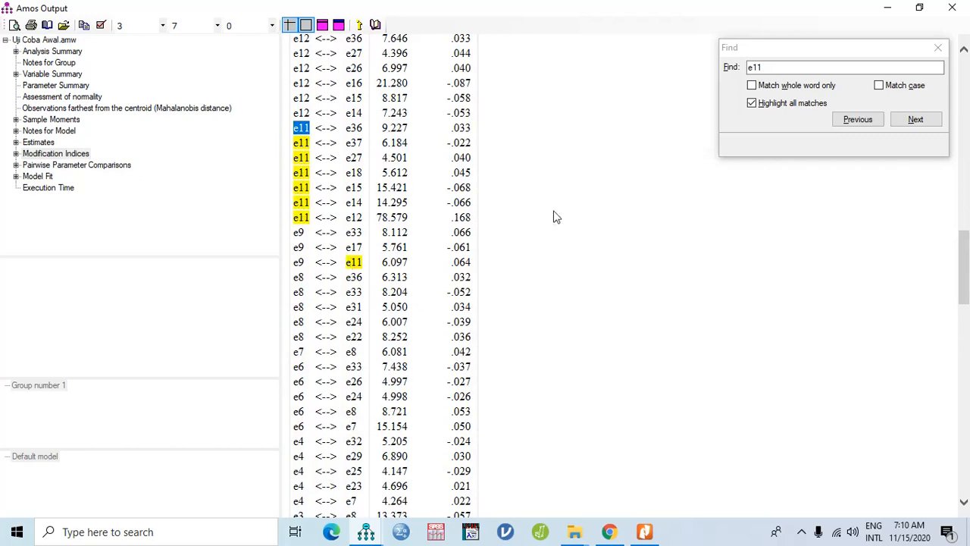
Step: Search the modification indices for e12, compare its covariance pairs with those of e11, and close the output
left_click(810, 69)
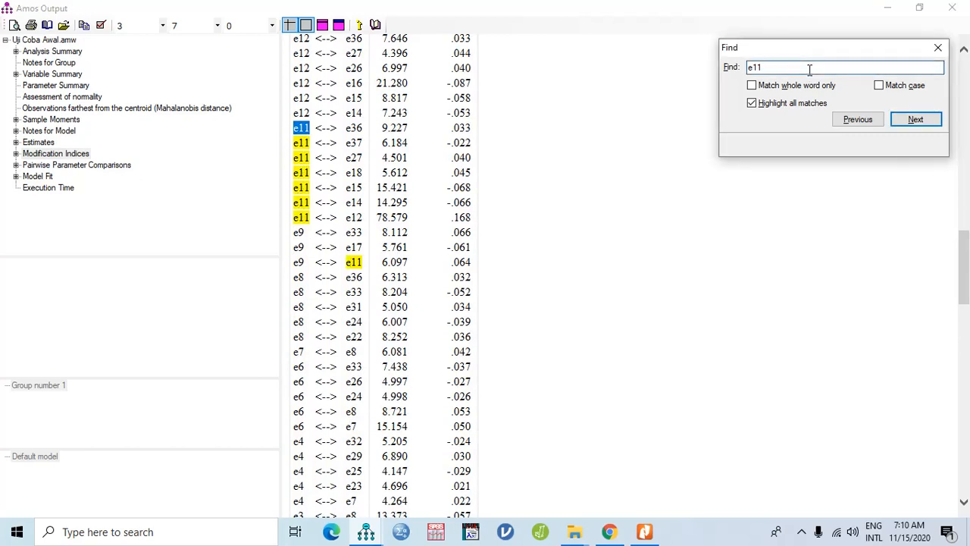
key("BackSpace")
type("2")
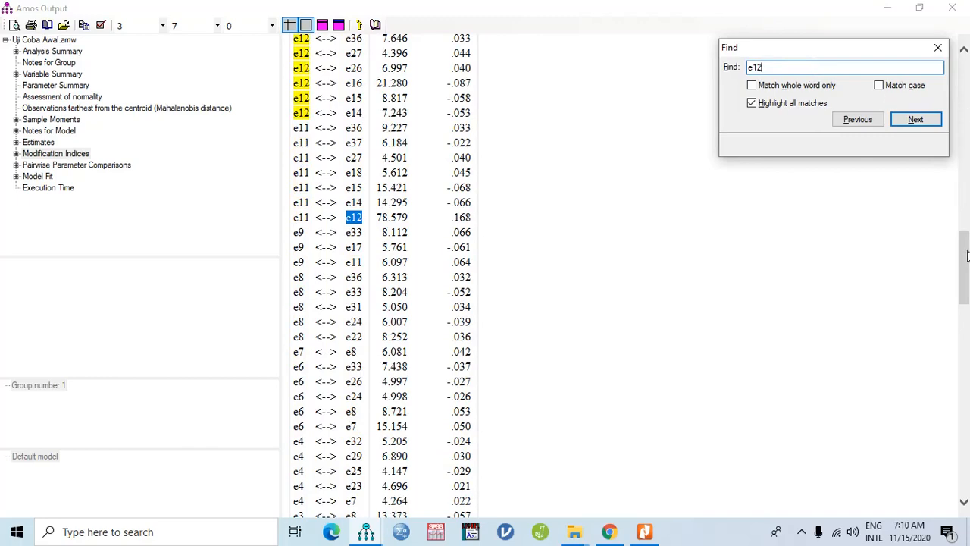
left_click_drag(967, 257, 967, 230)
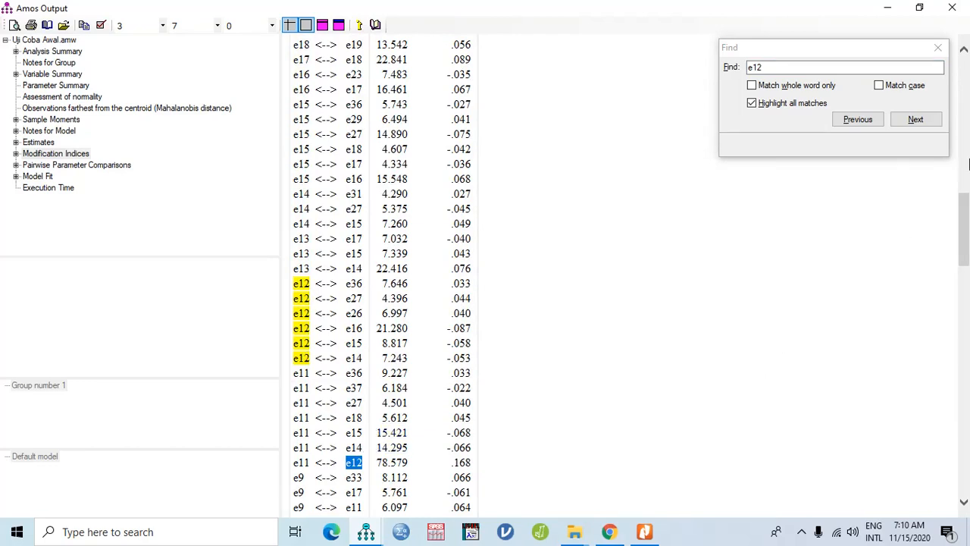
left_click(917, 120)
left_click(939, 47)
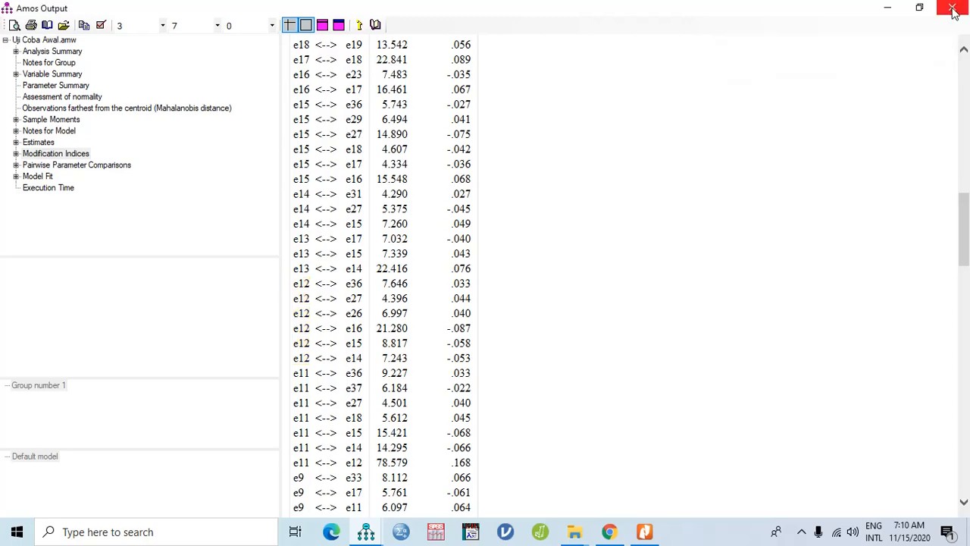
left_click(952, 7)
Step: Erase indicator X2.3 and its error term e11 from the path diagram
left_click(72, 151)
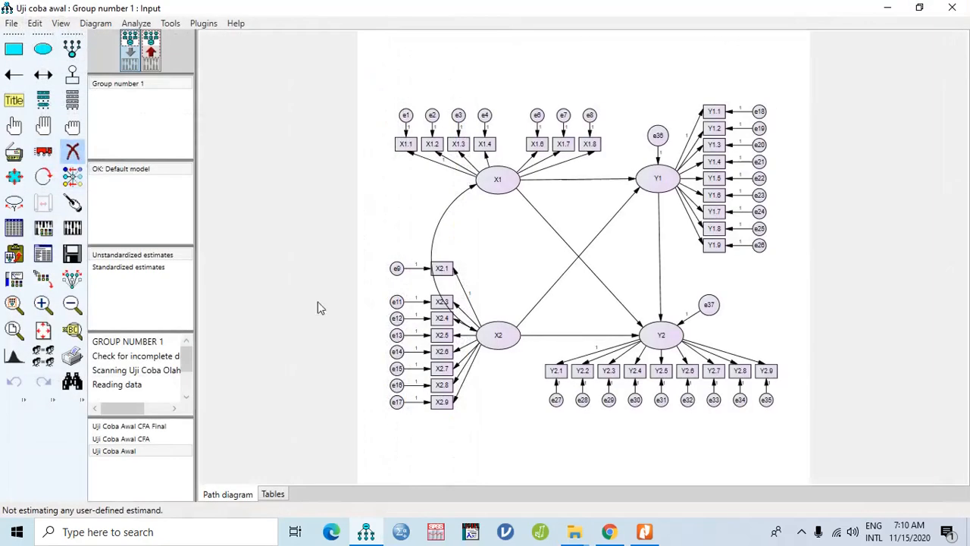
left_click(448, 303)
left_click(397, 302)
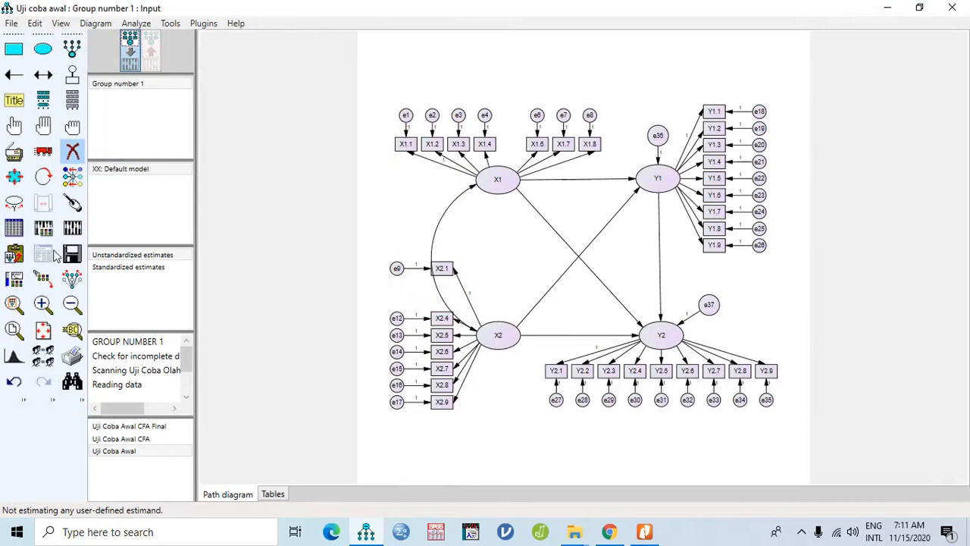
Step: Recalculate the estimates for the reduced model and open the text output
left_click(69, 231)
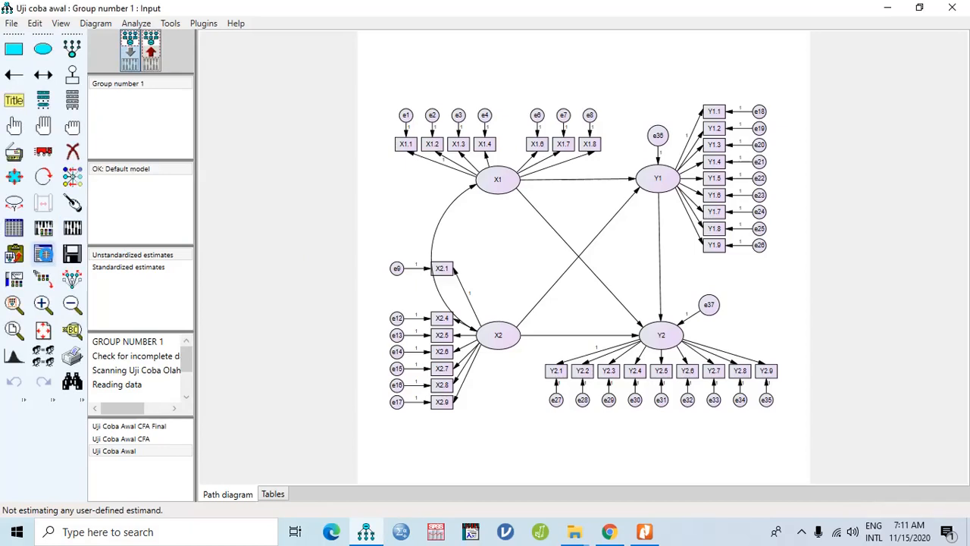
left_click(43, 254)
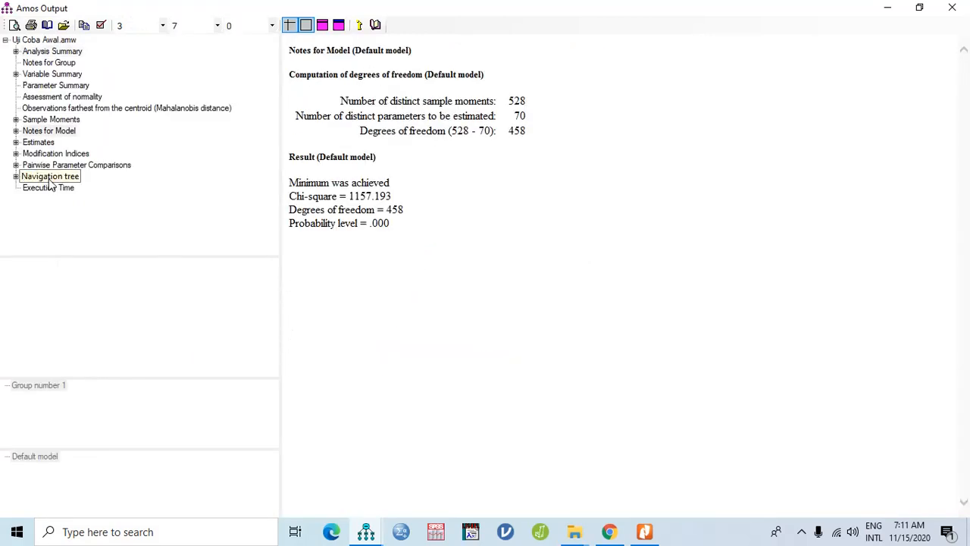
Step: Review the model fit summary, then display the covariance modification indices for the default model
left_click(49, 179)
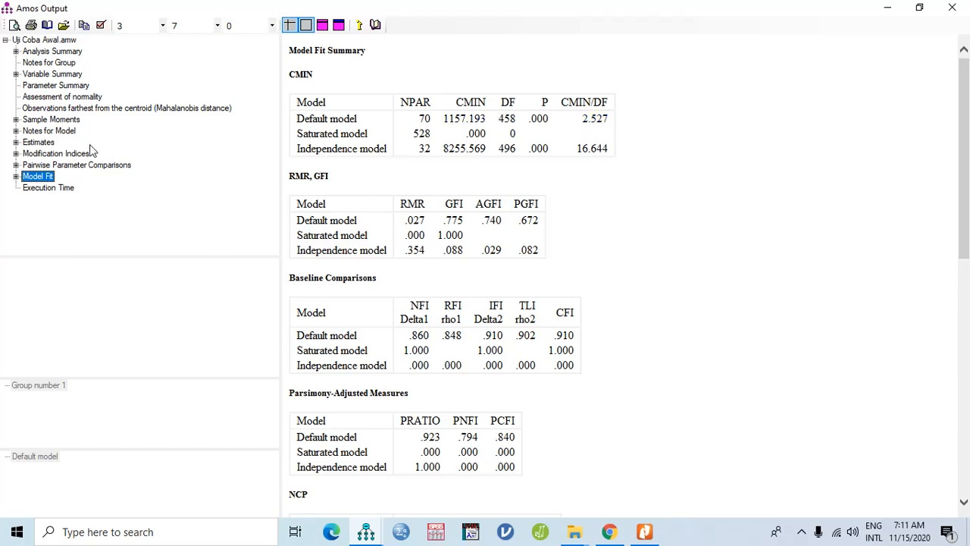
left_click(68, 155)
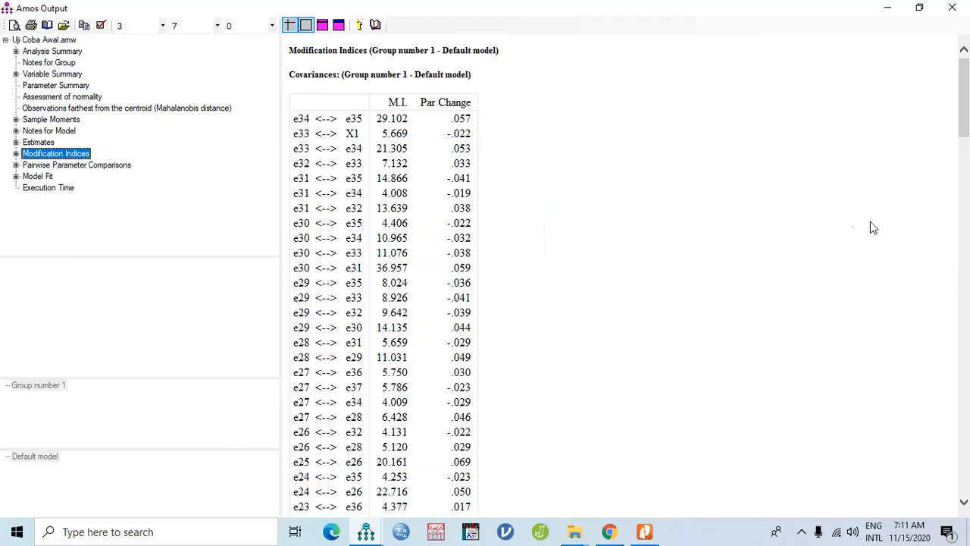
left_click_drag(967, 132, 967, 103)
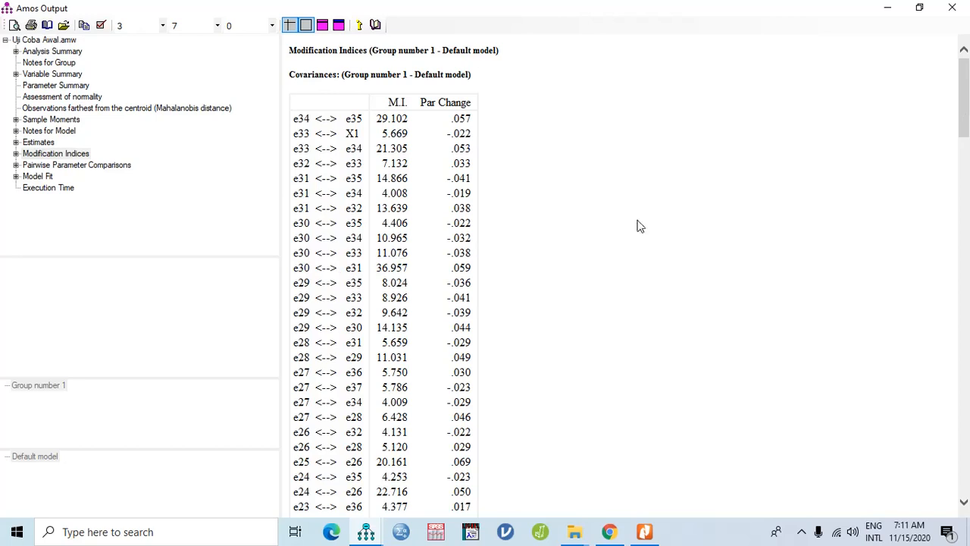
Step: Search the modification indices for e30 and examine the covariance pairs that involve it
scroll(711, 219, "down", 1)
key("ctrl+f")
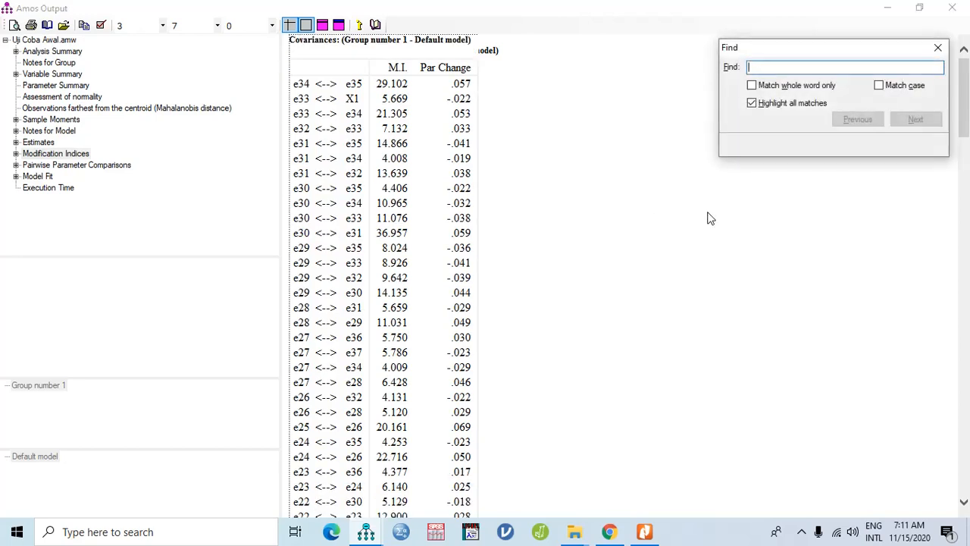
type("e")
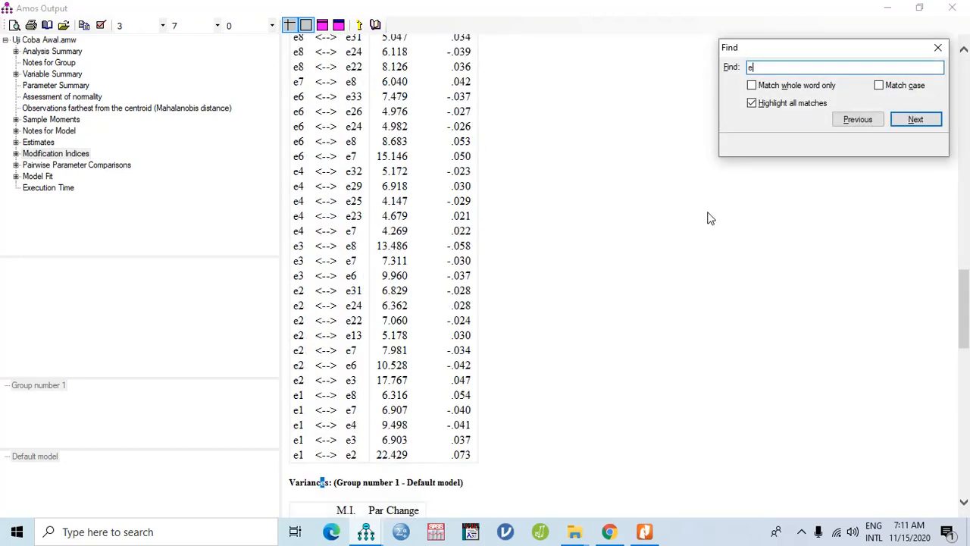
type("30")
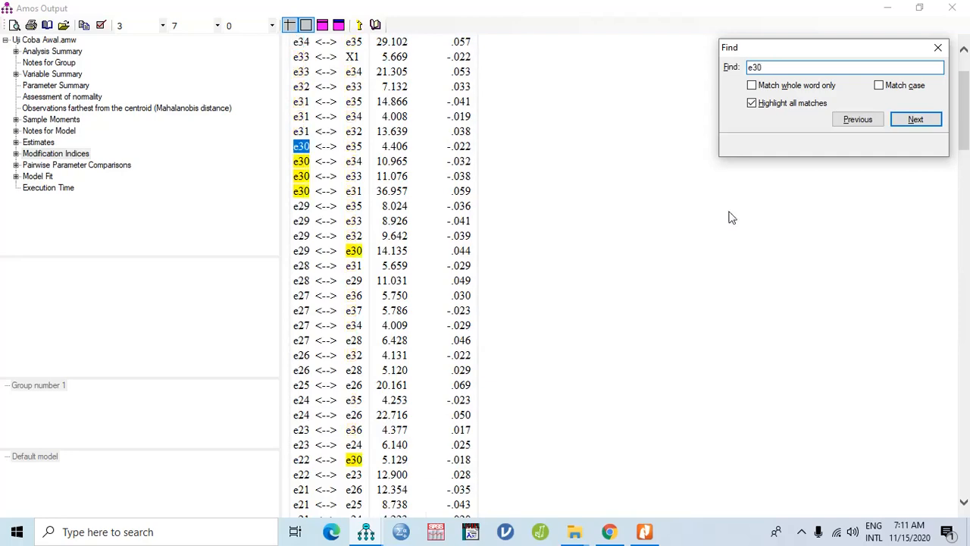
left_click(967, 126)
left_click_drag(966, 100, 943, 105)
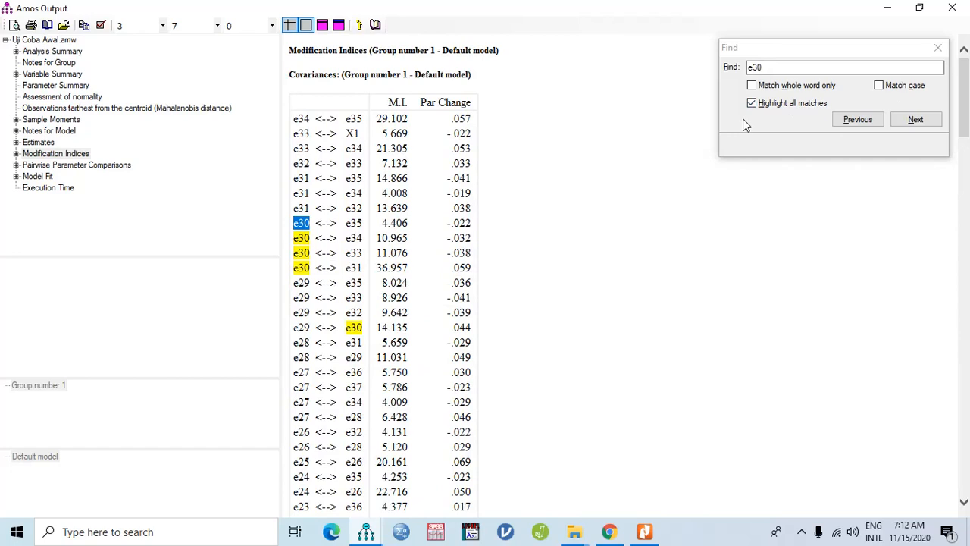
Step: Search the modification indices for e31, compare its covariance pairs with those of e30, and close the output
left_click(780, 67)
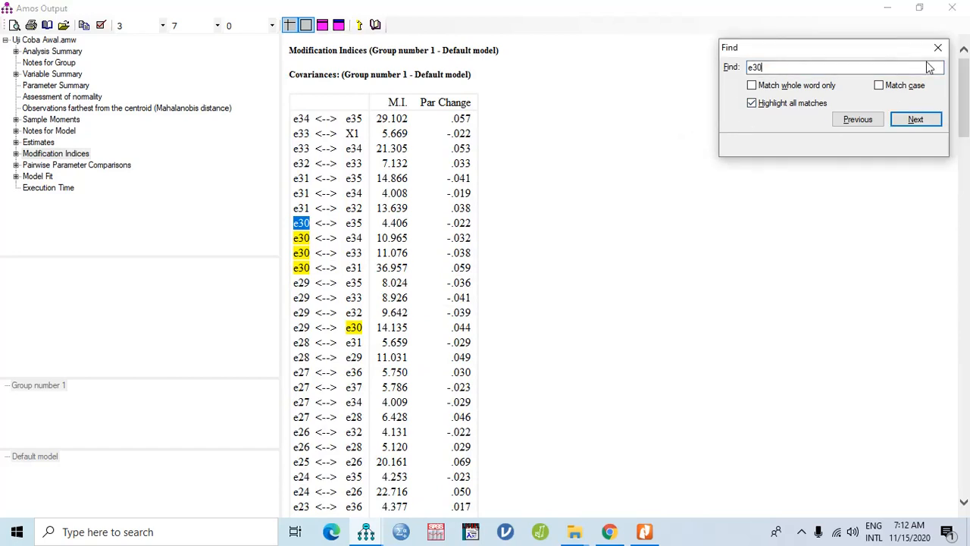
key("BackSpace")
type("1")
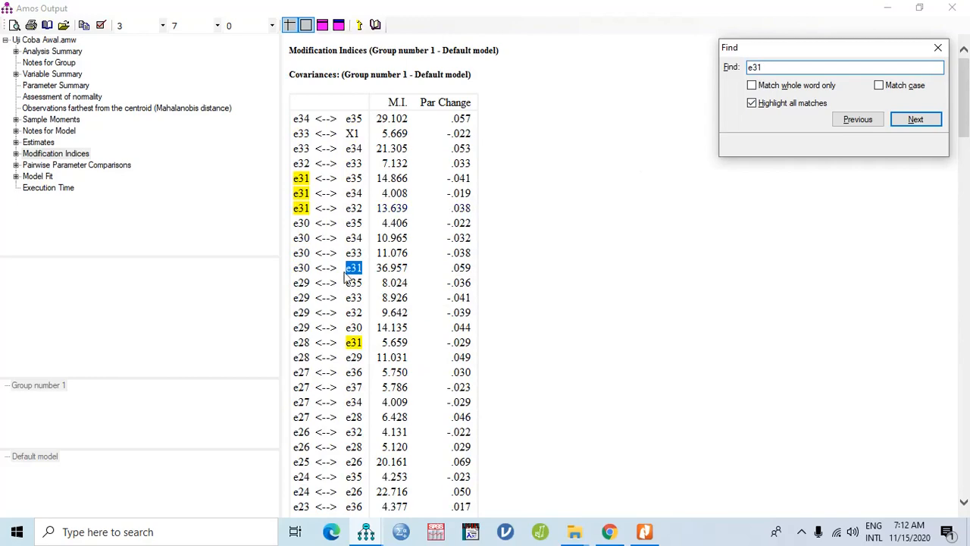
left_click_drag(965, 106, 956, 273)
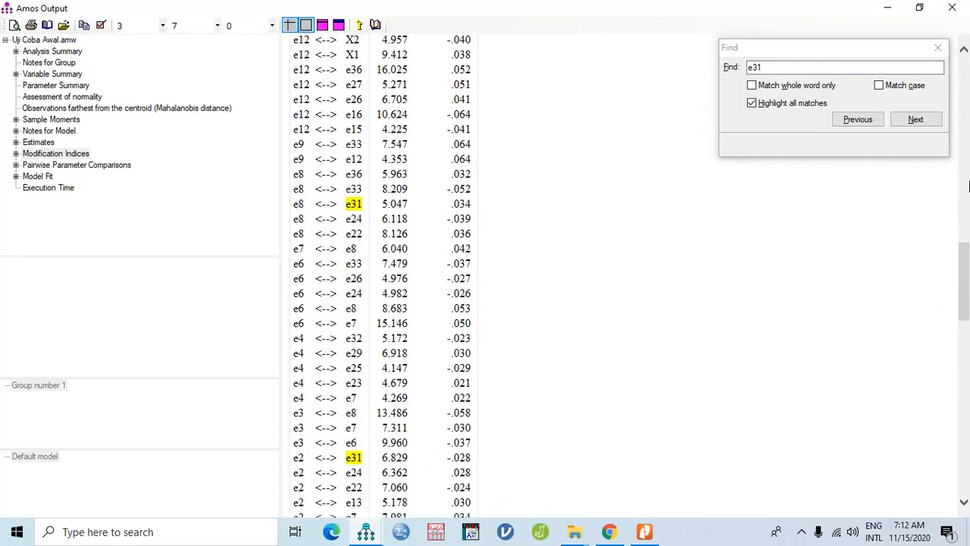
left_click(938, 47)
left_click(952, 7)
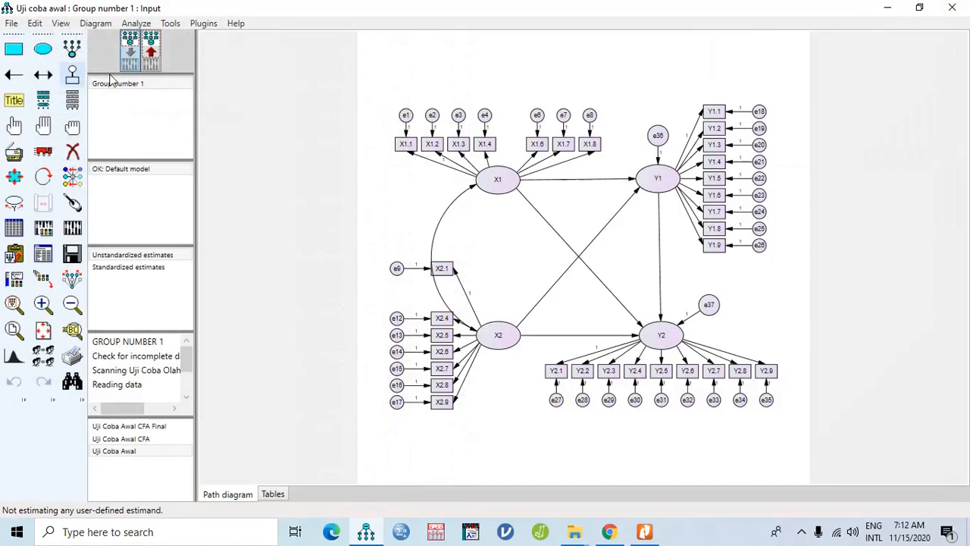
Step: Erase indicator Y2.5 and its error term e31 from the path diagram
left_click(72, 151)
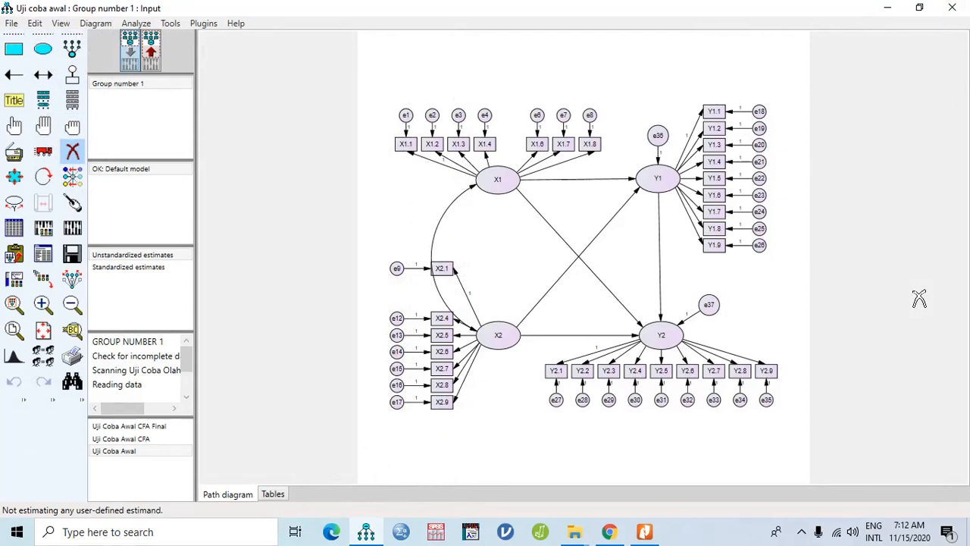
left_click(661, 371)
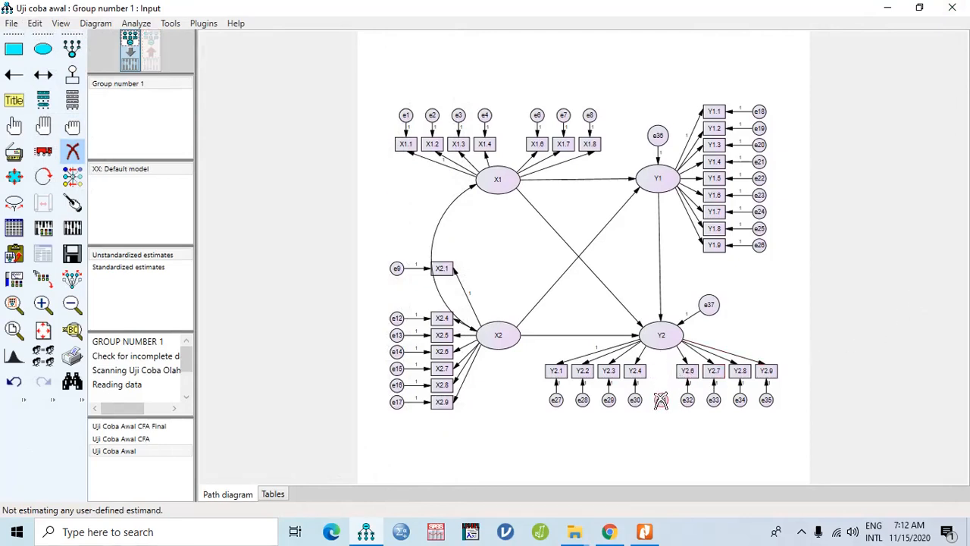
left_click(661, 402)
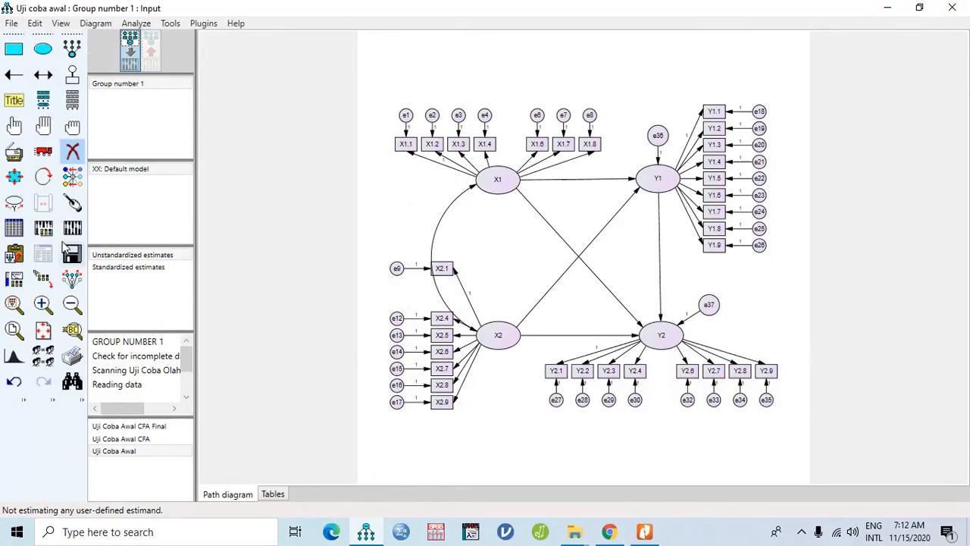
Step: Recalculate the estimates for the model without Y2.5 and open the model fit summary in the text output
left_click(70, 233)
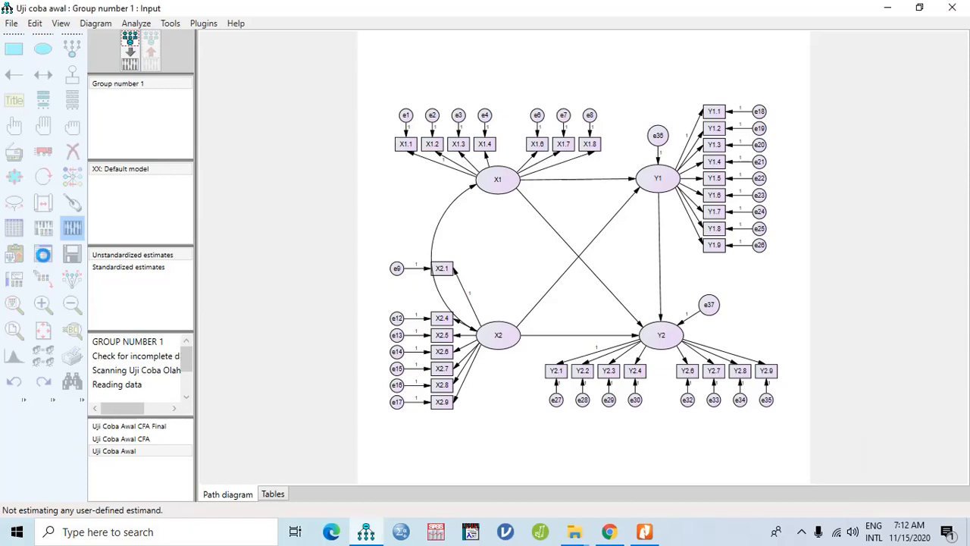
left_click(72, 228)
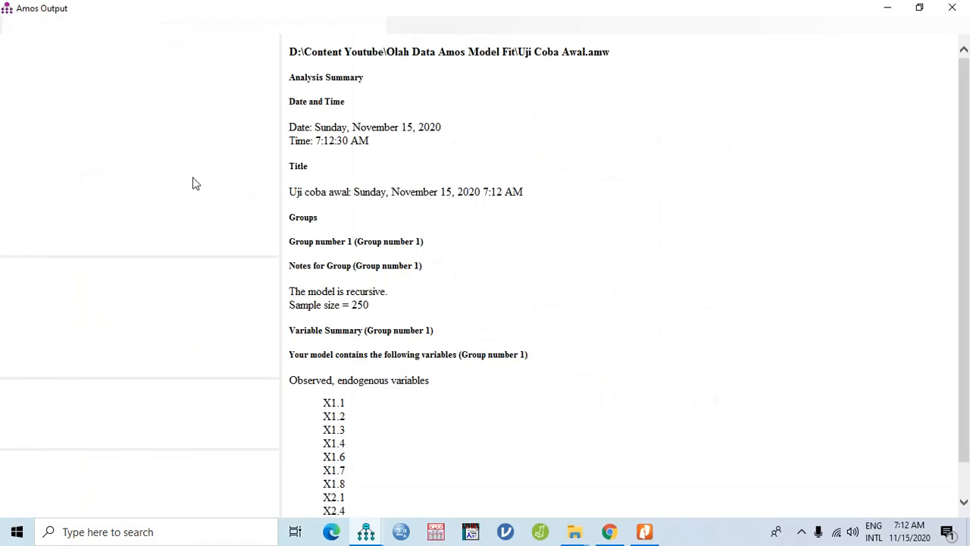
left_click(40, 176)
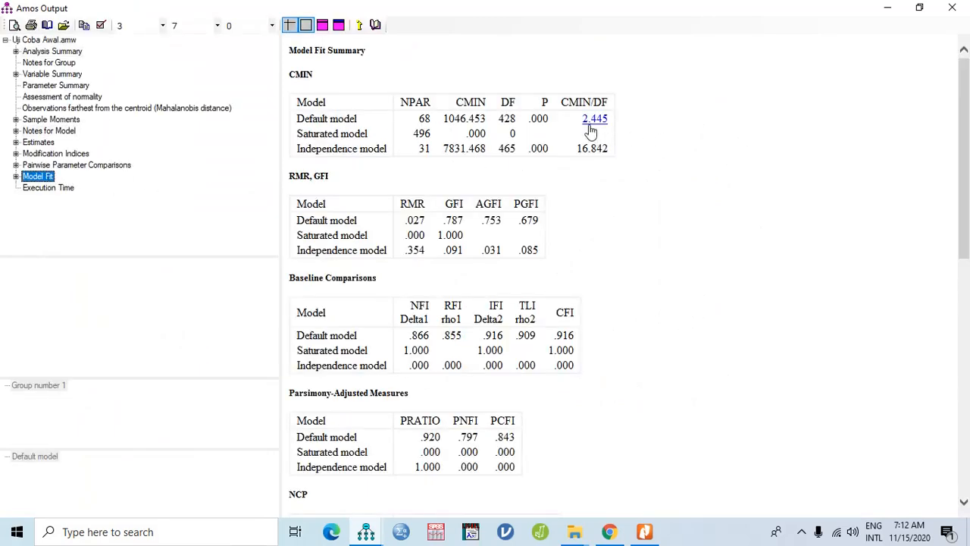
Step: Examine the covariance modification indices of the re-estimated model to find the error pair with the largest value
left_click(61, 154)
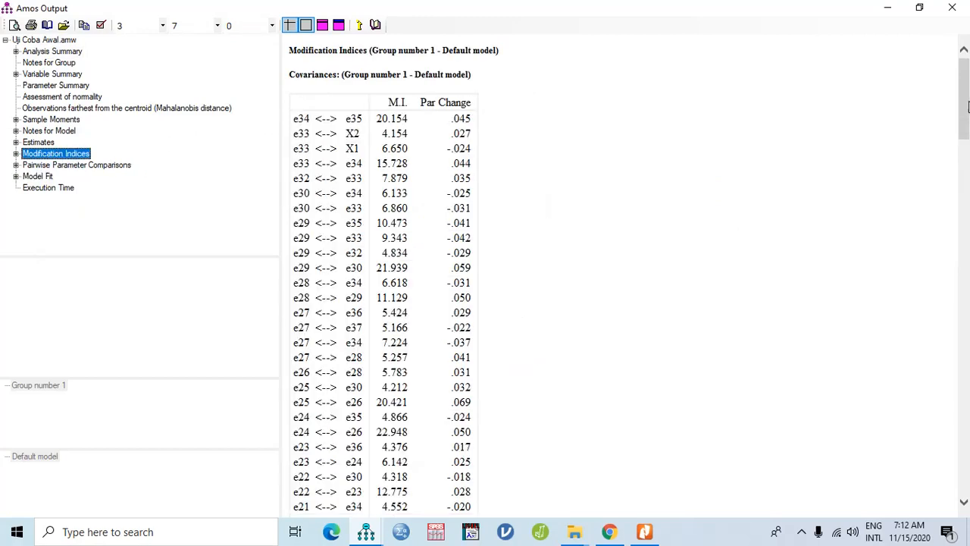
left_click_drag(966, 101, 947, 231)
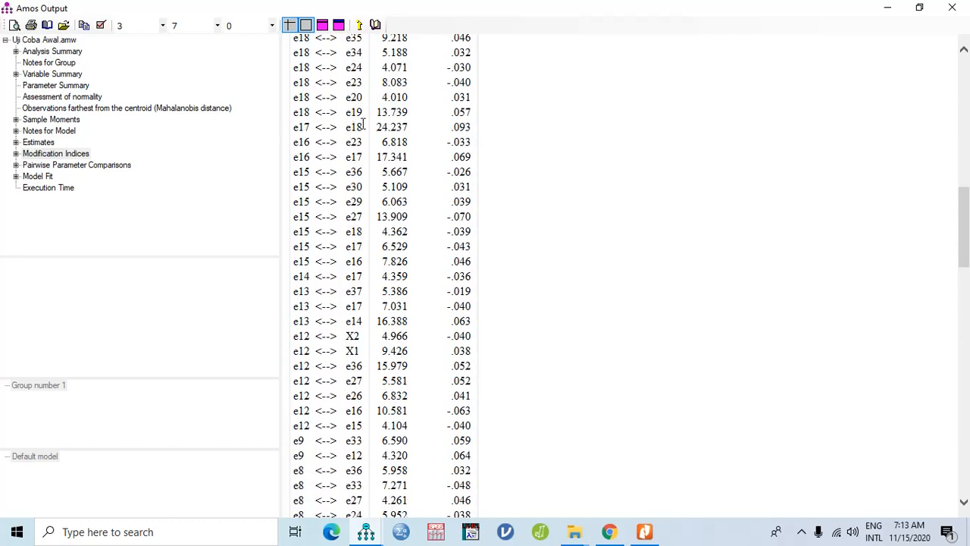
scroll(571, 142, "up", 15)
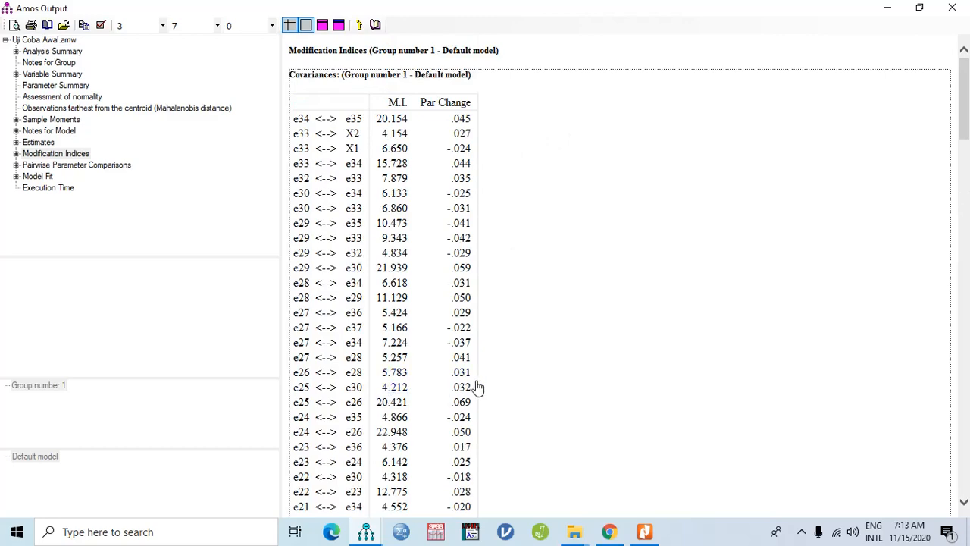
scroll(524, 365, "down", 6)
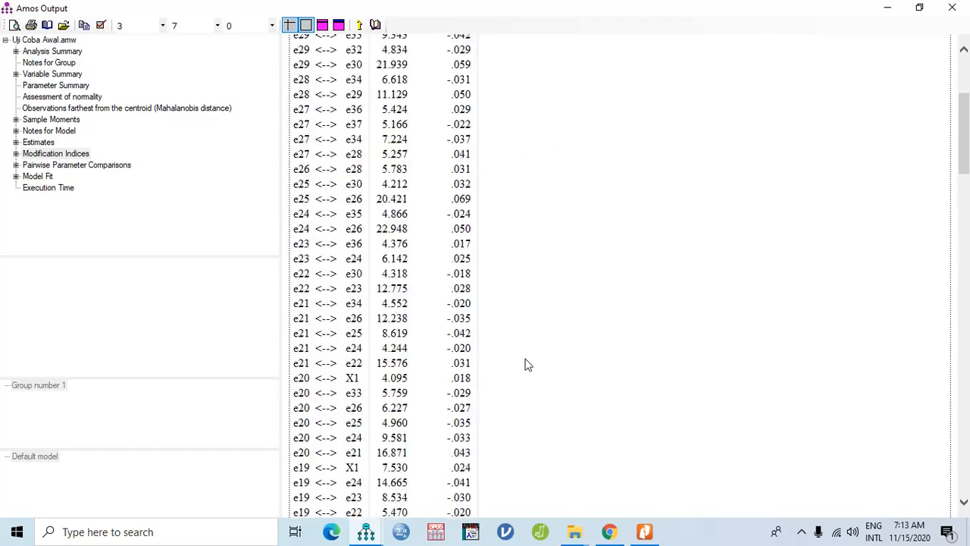
scroll(527, 365, "down", 5)
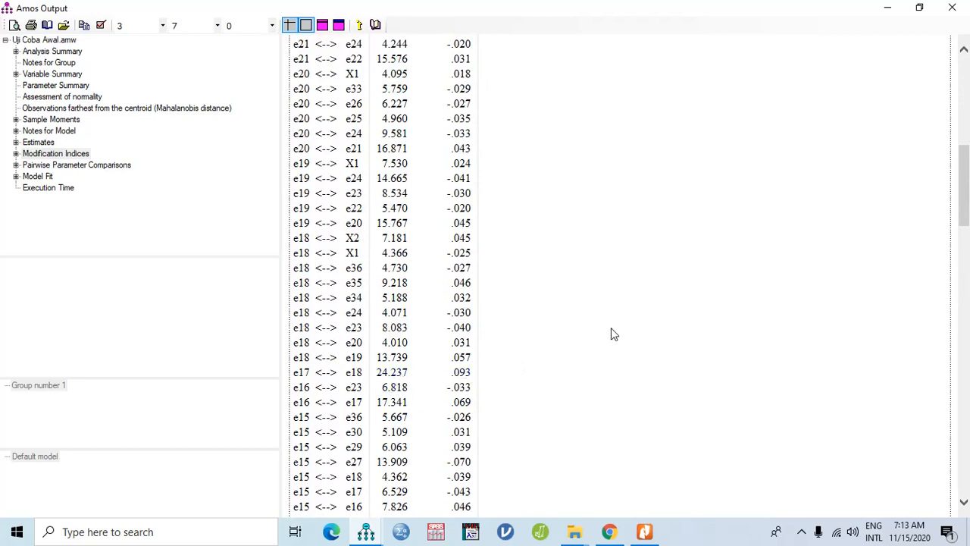
scroll(612, 334, "up", 10)
Step: Search the modification indices for e17 and examine the covariance pairs that involve it
key("ctrl+f")
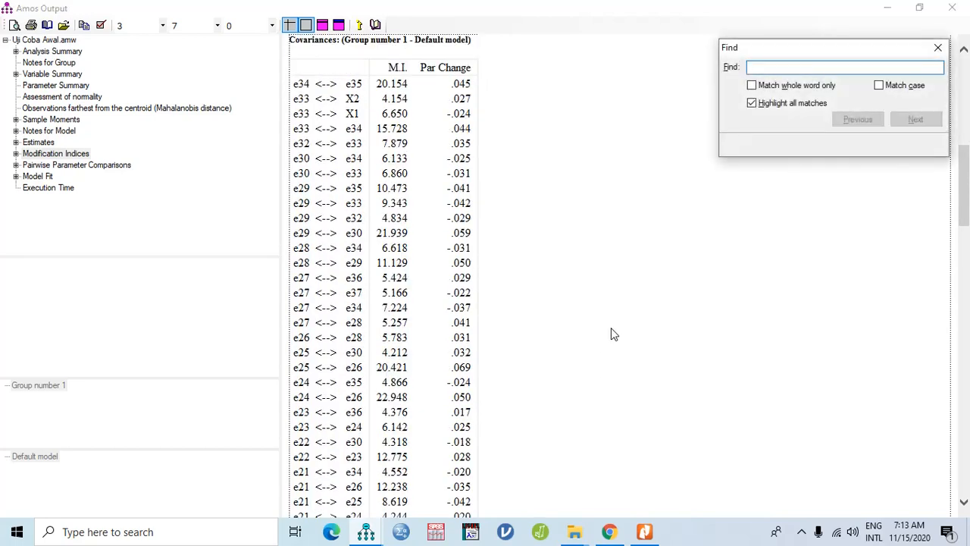
type("e17")
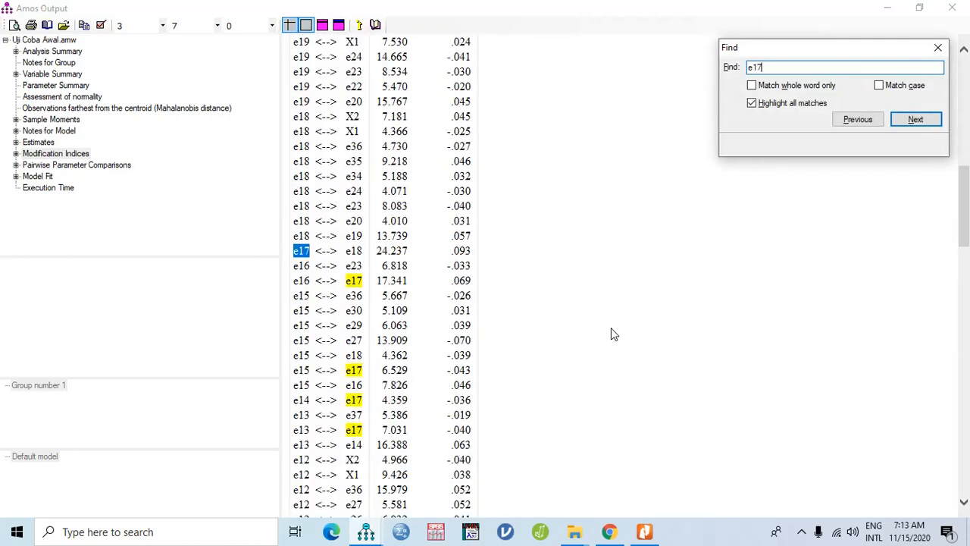
mouse_move(968, 186)
left_mouse_down()
mouse_move(967, 72)
mouse_move(967, 305)
mouse_move(966, 198)
left_mouse_up()
Step: Search the modification indices for e18, compare its covariance pairs with those of e17, and close the output
left_click(801, 70)
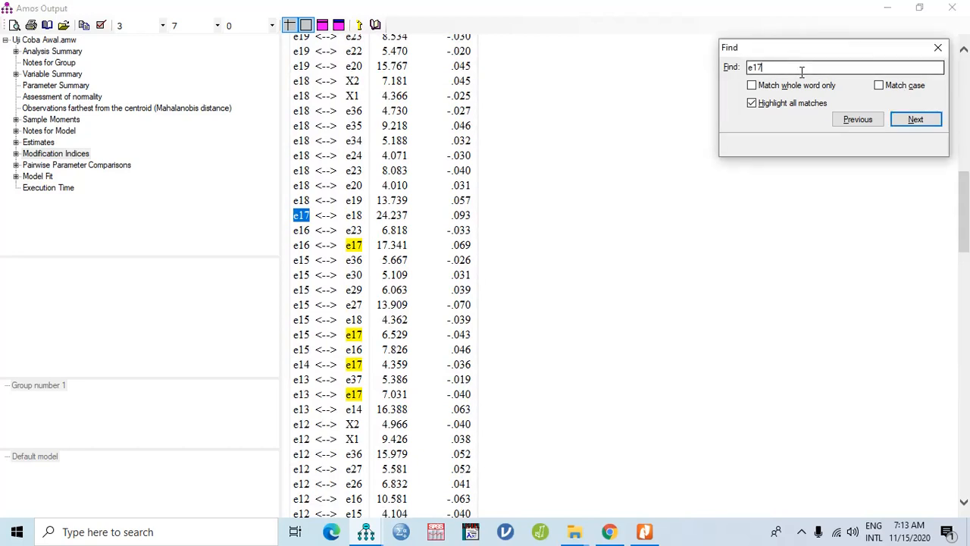
key("BackSpace")
type("8")
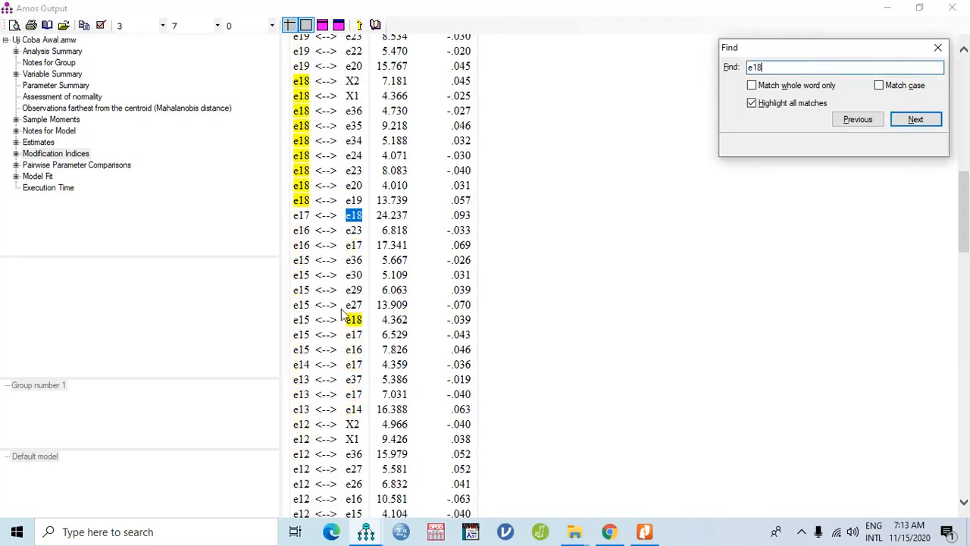
left_click(939, 50)
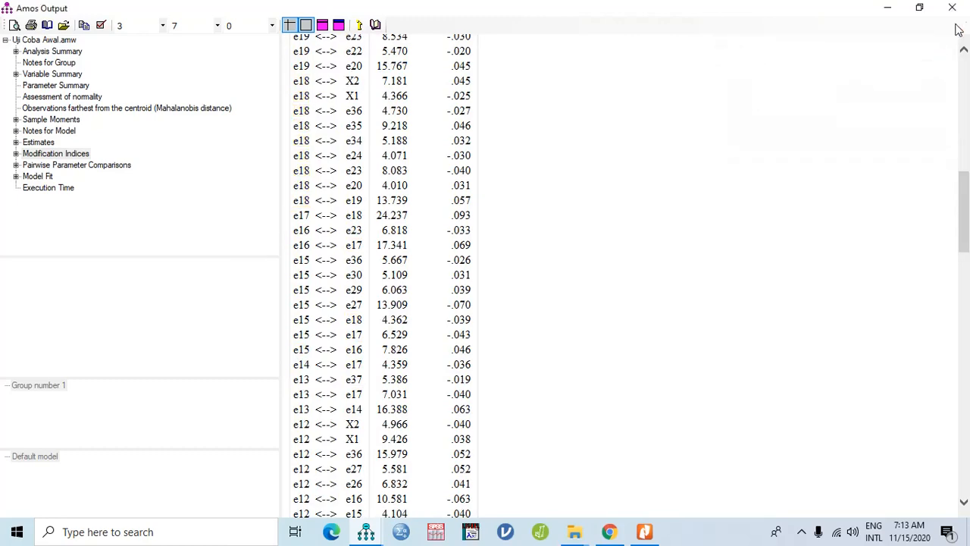
left_click(952, 7)
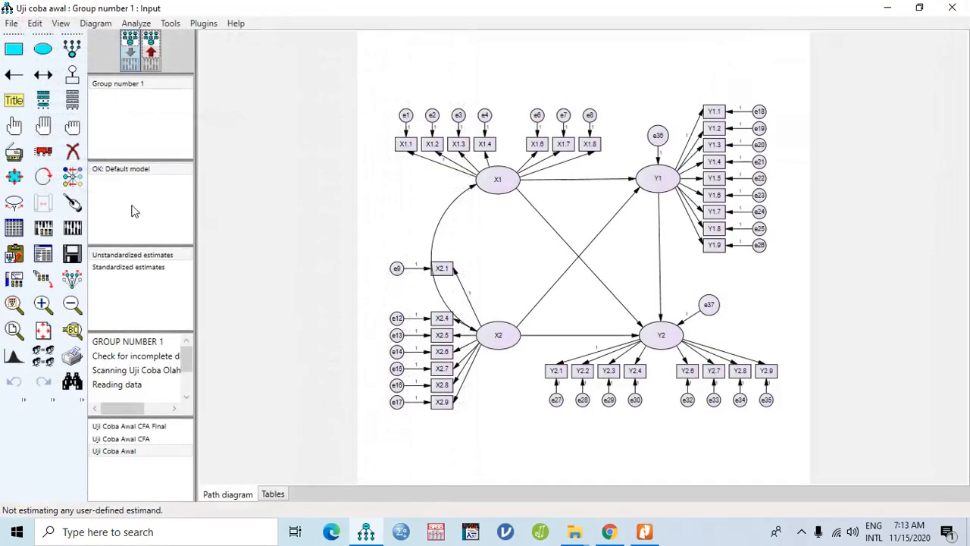
Step: Erase indicator Y1.1 and its error term e18 from the path diagram
left_click(72, 152)
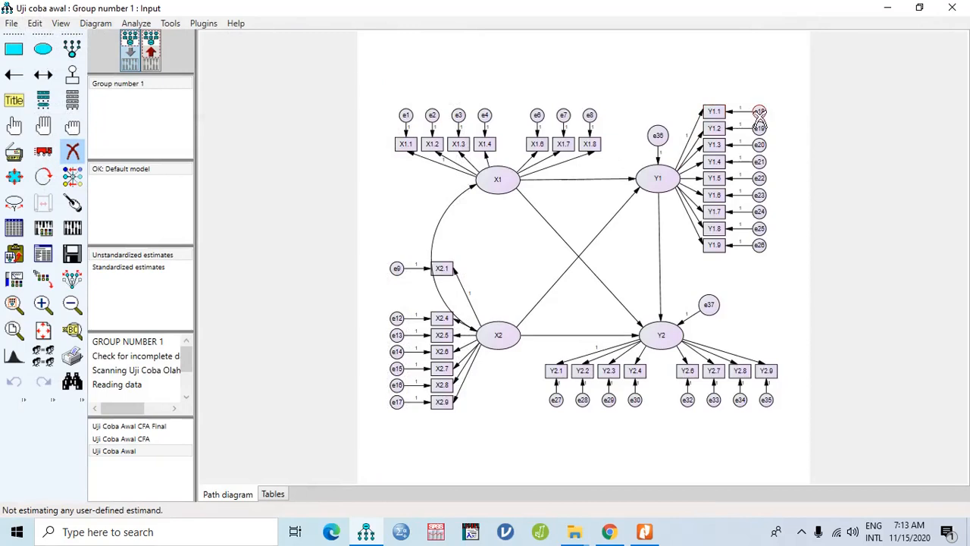
left_click(717, 114)
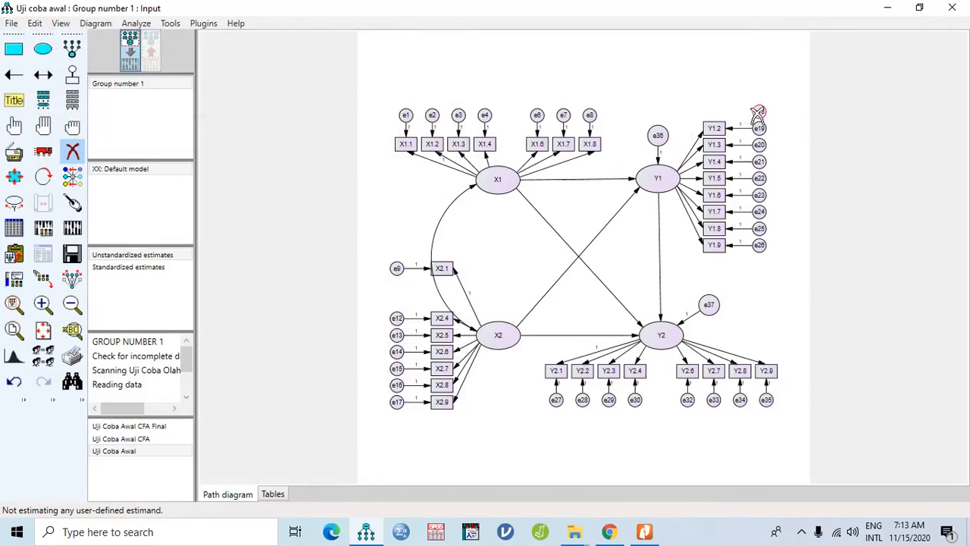
left_click(760, 114)
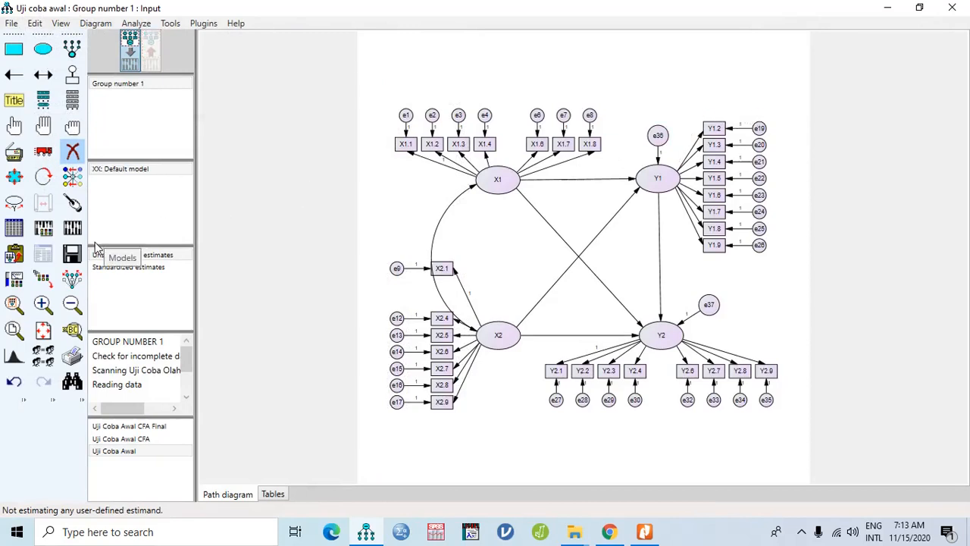
left_click(70, 152)
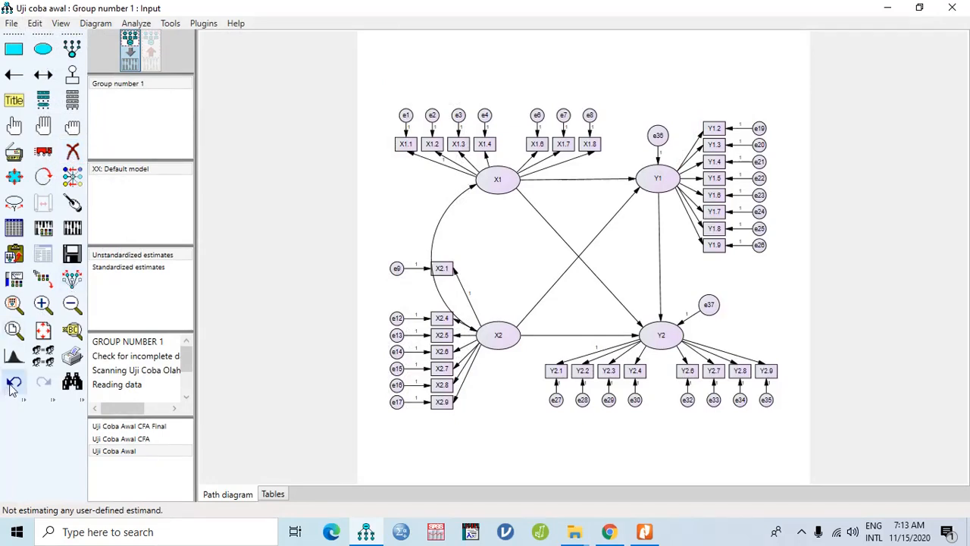
Step: Undo the removal of indicator Y1.1 and its error term e18
left_click(12, 385)
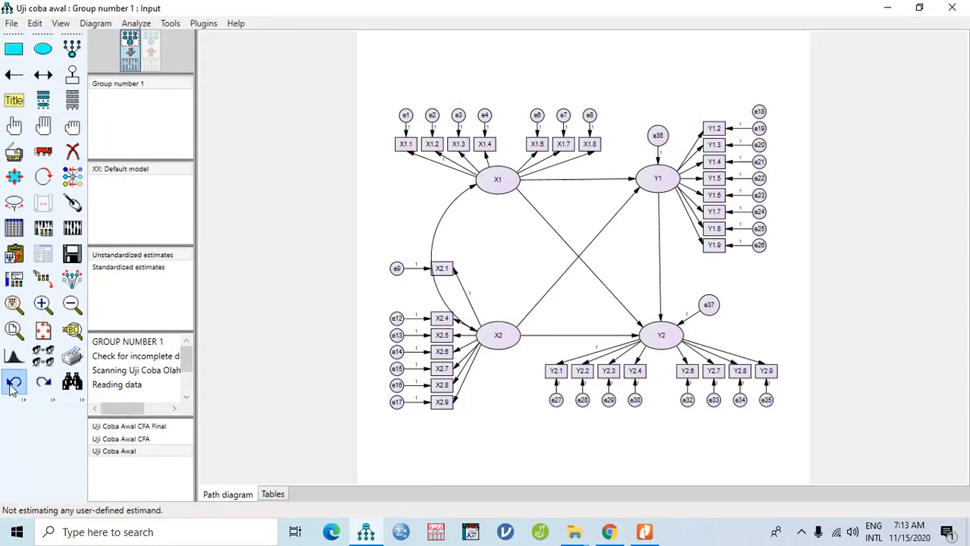
left_click(13, 385)
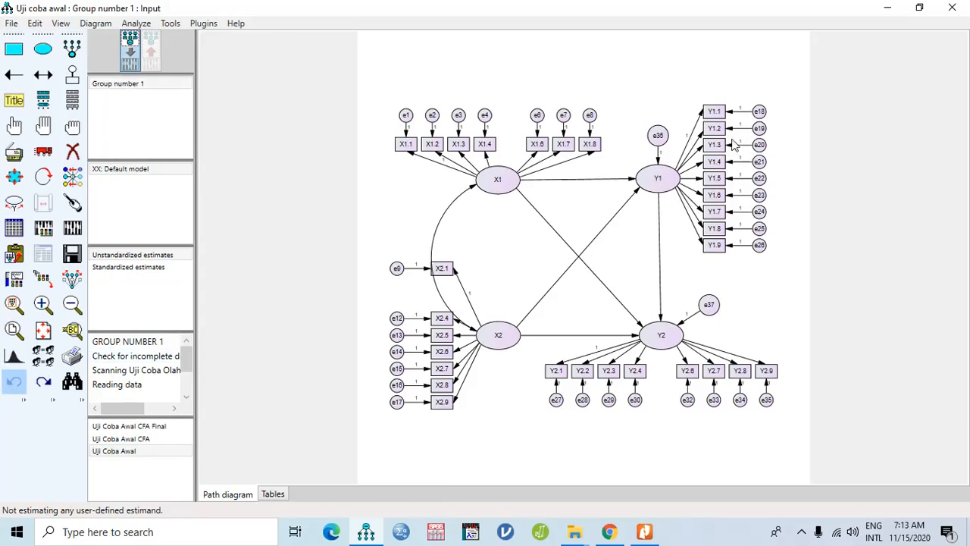
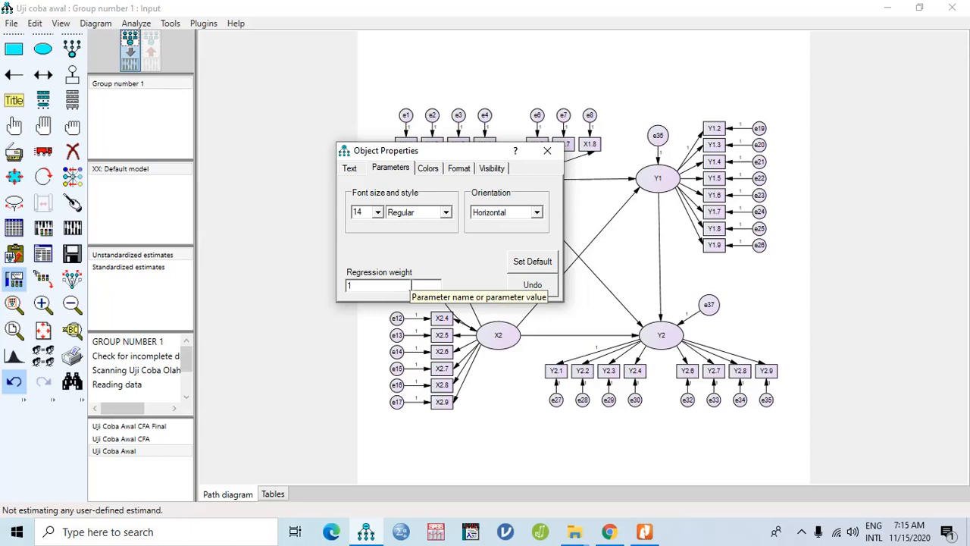
Step: Re-estimate the model with the Y1 to Y1.2 regression weight fixed at 1, and view the model notes and fit summary
left_click(548, 153)
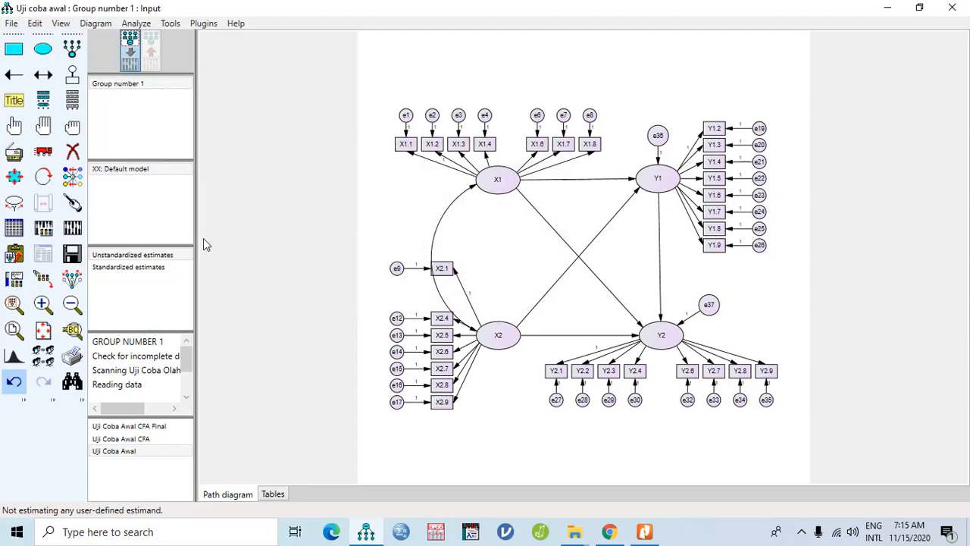
left_click(80, 236)
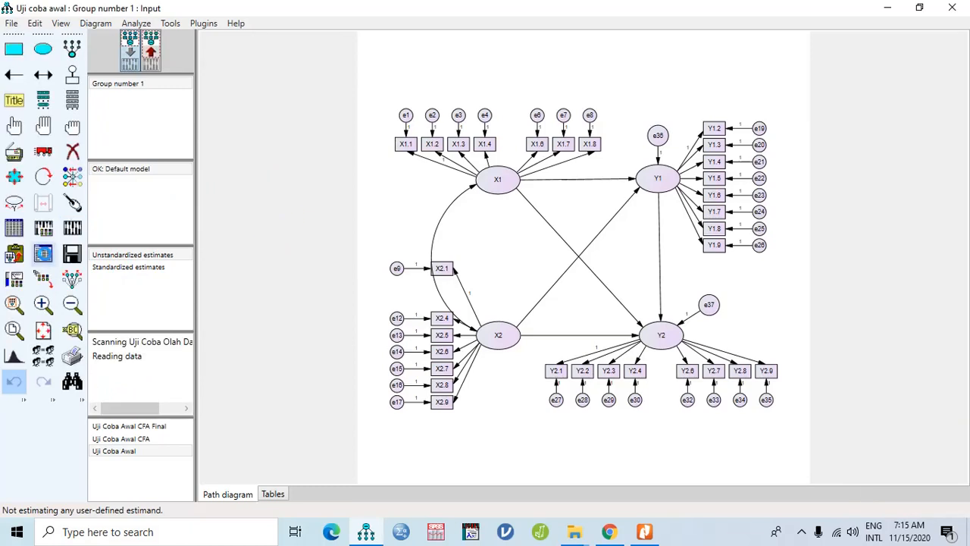
left_click(44, 255)
left_click(49, 130)
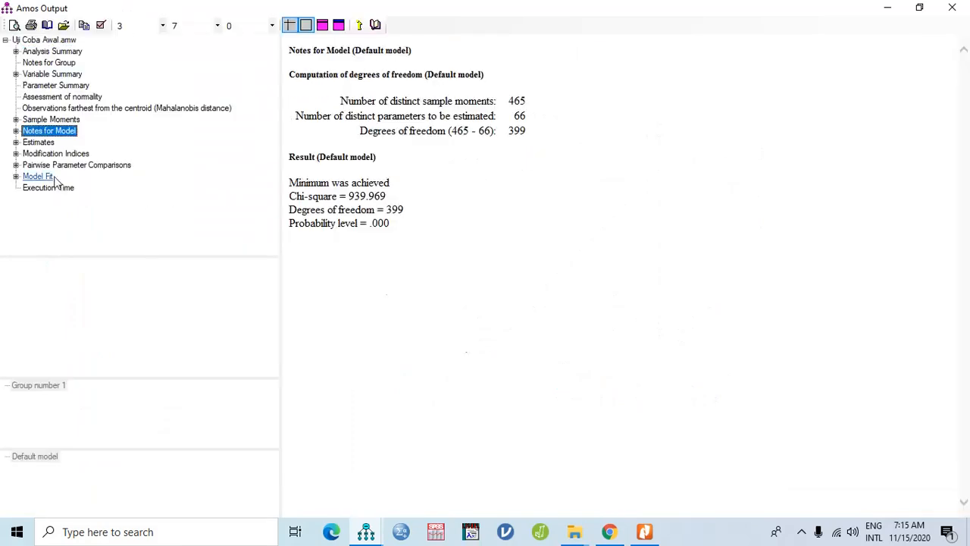
left_click(38, 176)
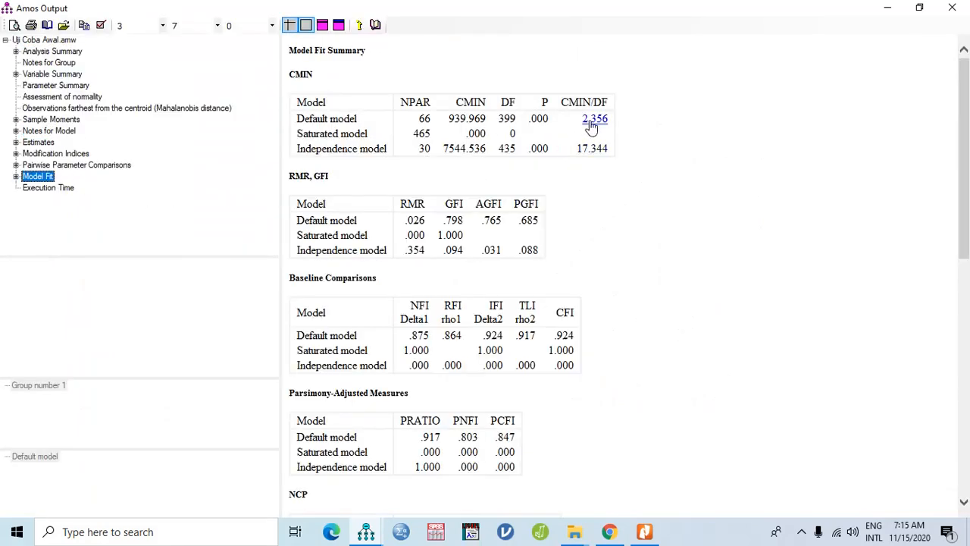
Step: Examine the covariance modification indices from e34–e35 through e1–e2 for the highest values, and close the output
left_click(55, 153)
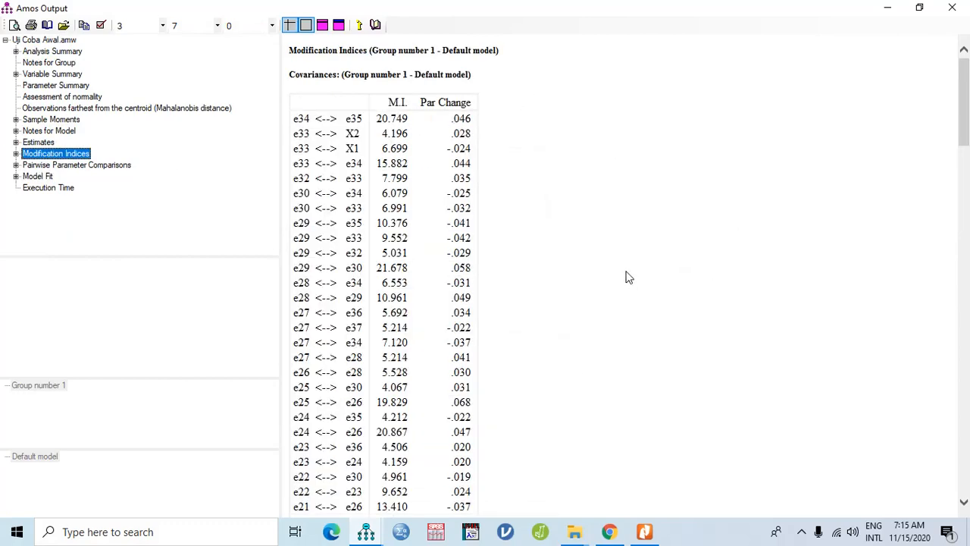
scroll(627, 278, "down", 8)
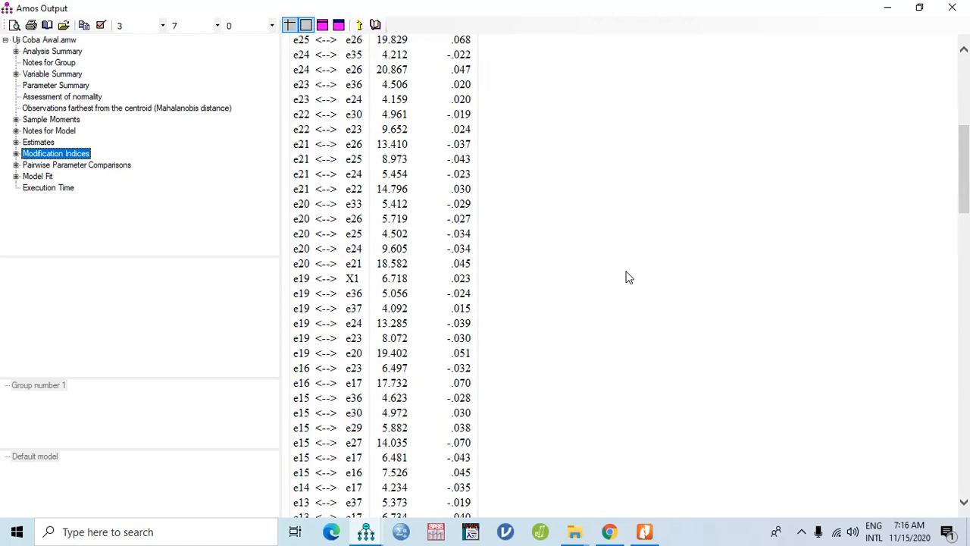
scroll(627, 277, "down", 11)
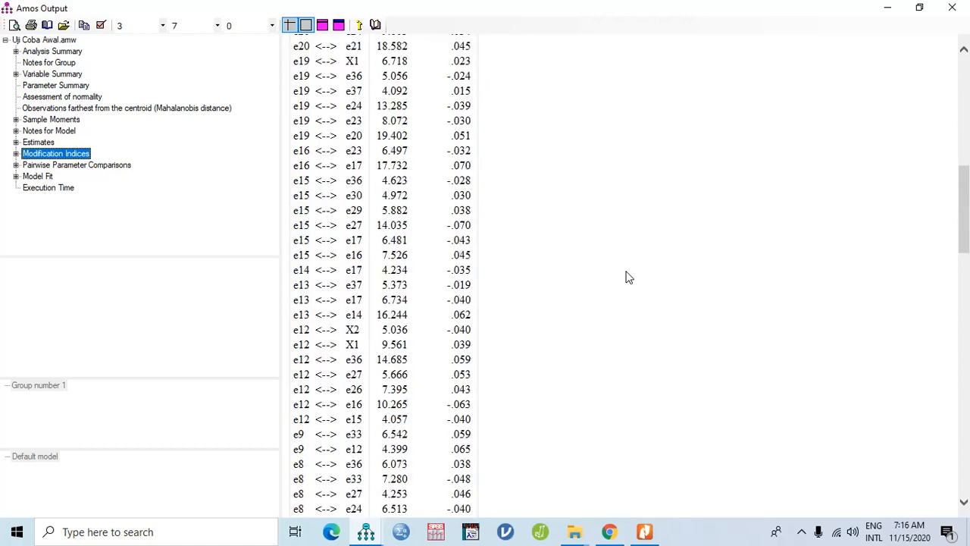
scroll(627, 277, "down", 3)
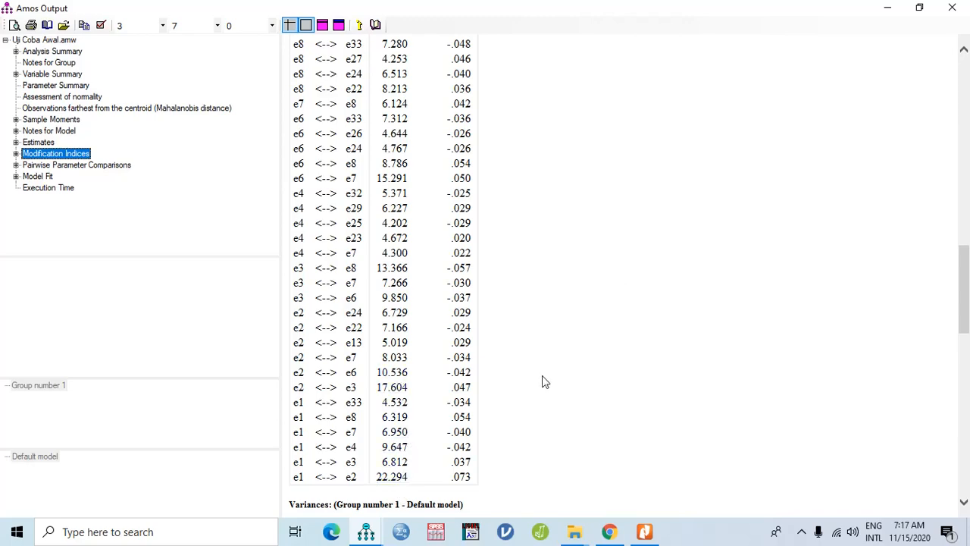
scroll(542, 375, "up", 2)
scroll(542, 381, "up", 20)
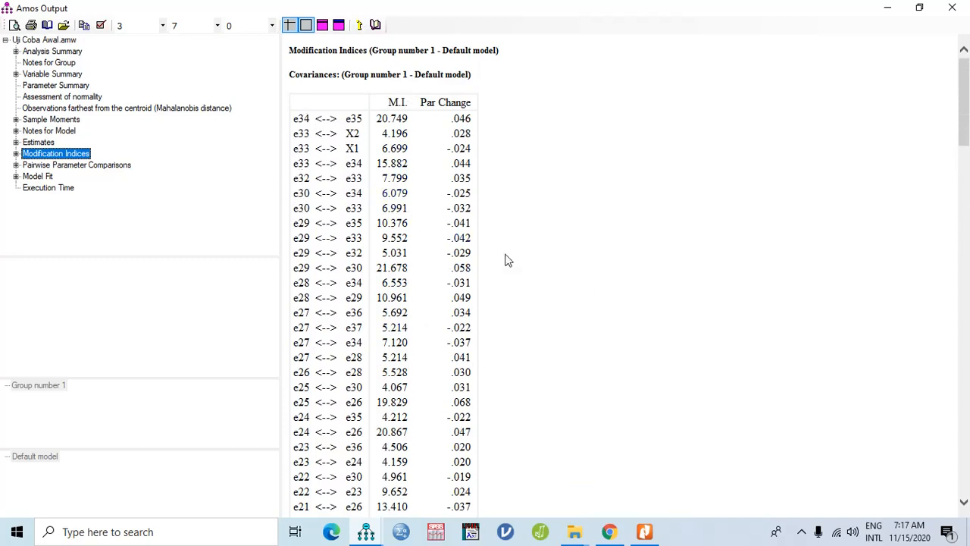
scroll(494, 285, "down", 15)
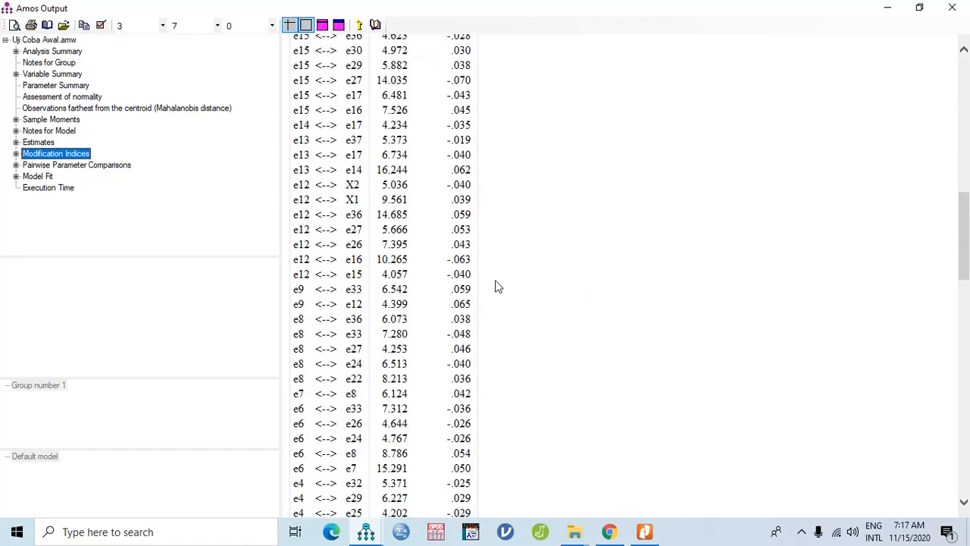
scroll(554, 286, "down", 12)
scroll(556, 286, "up", 5)
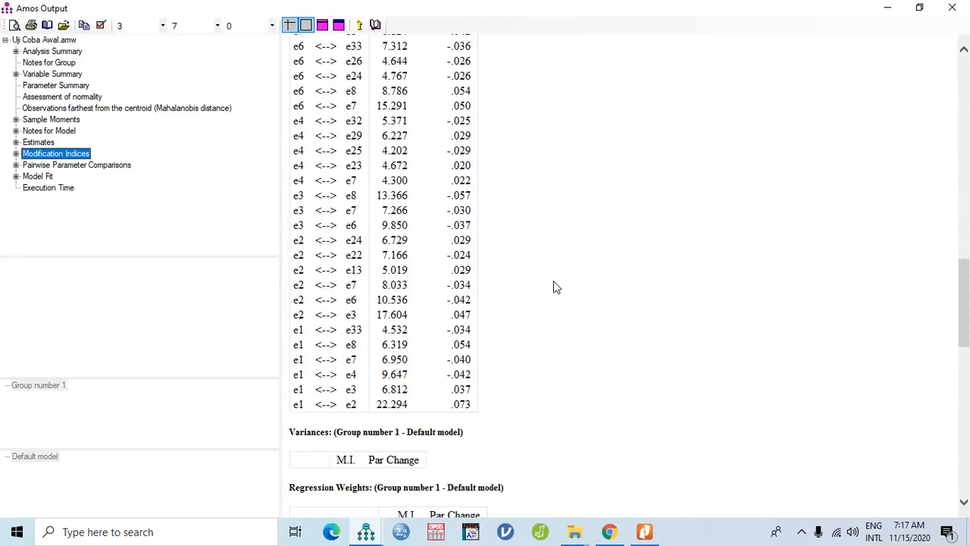
scroll(554, 287, "up", 2)
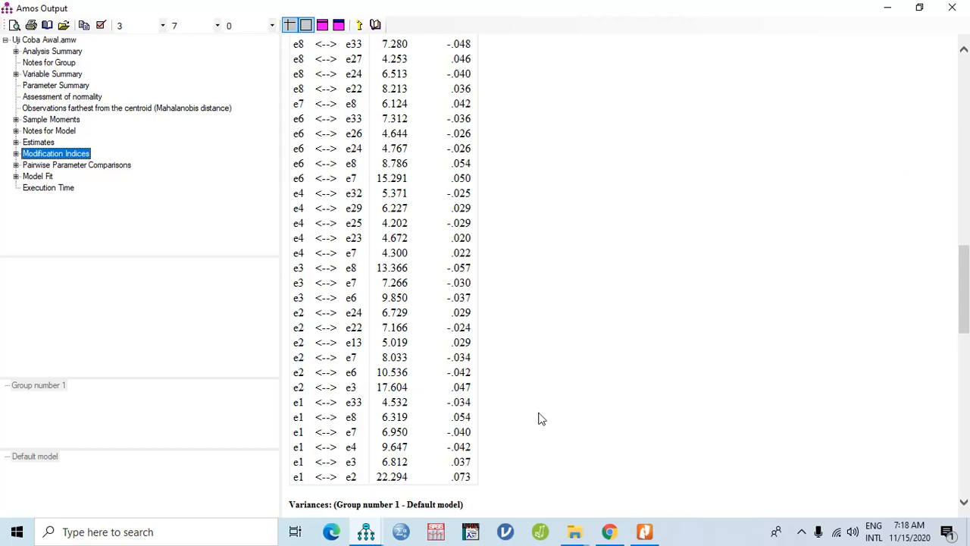
left_click(952, 8)
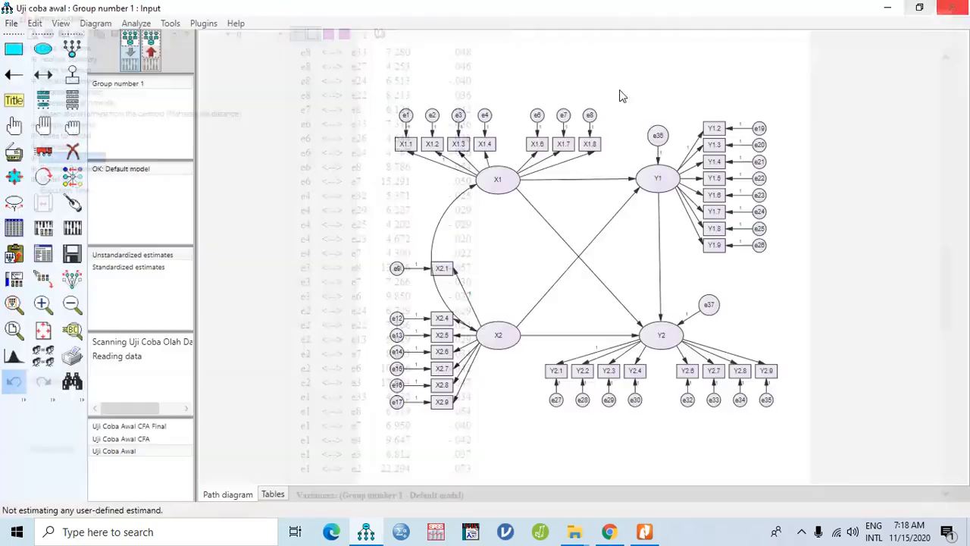
Step: Erase indicator X1.2 and its error term e2 from the path diagram, and recalculate the estimates
left_click(72, 151)
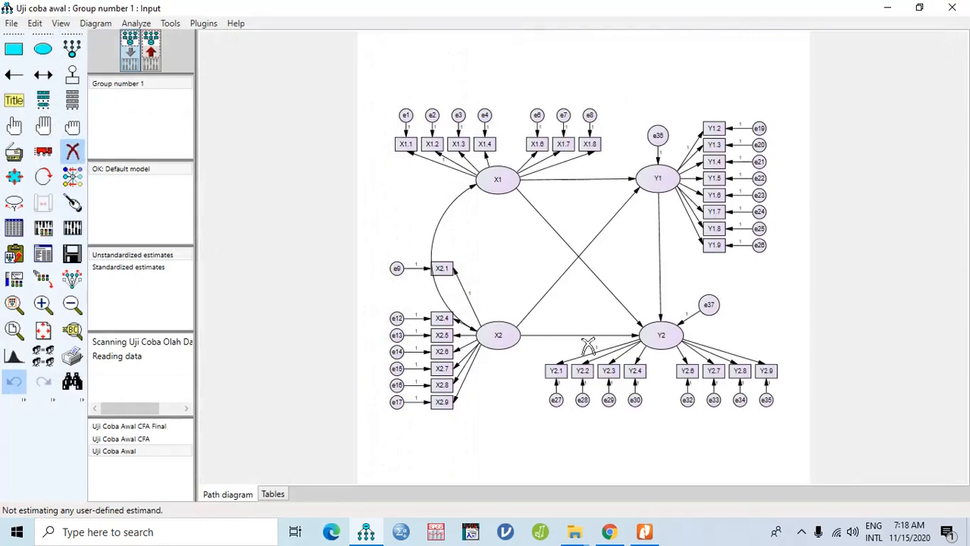
left_click(433, 144)
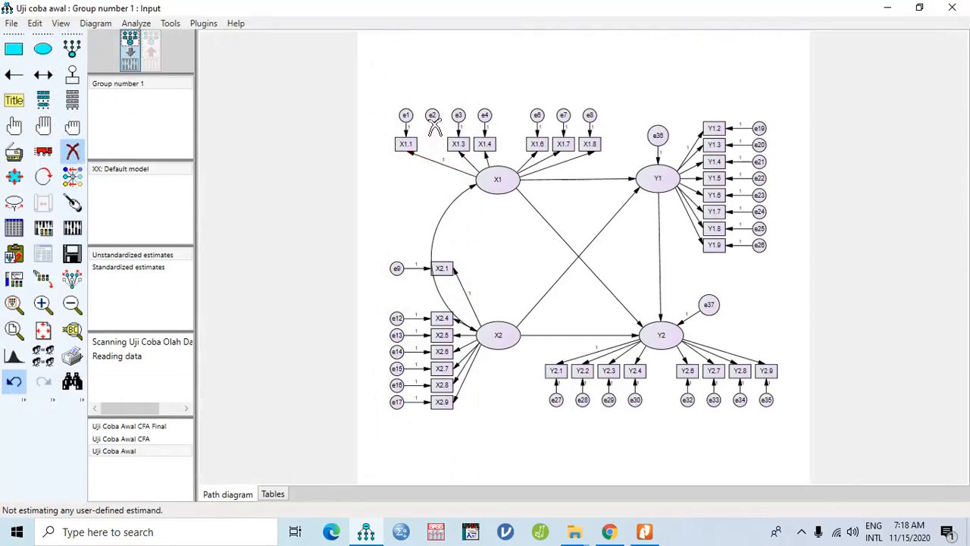
left_click(432, 115)
left_click(72, 227)
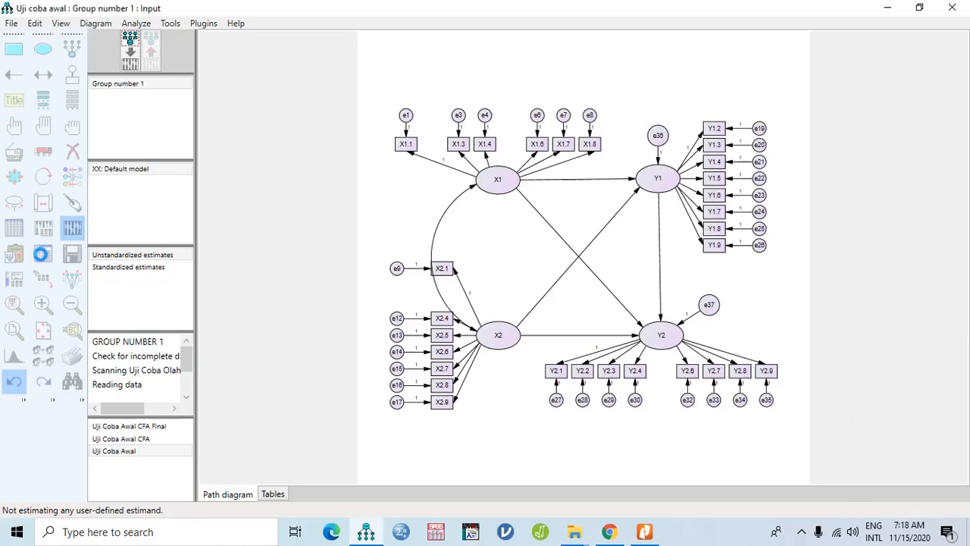
Step: Check the model notes, fit summary and modification indices of the model without X1.2, and close the output
left_click(41, 255)
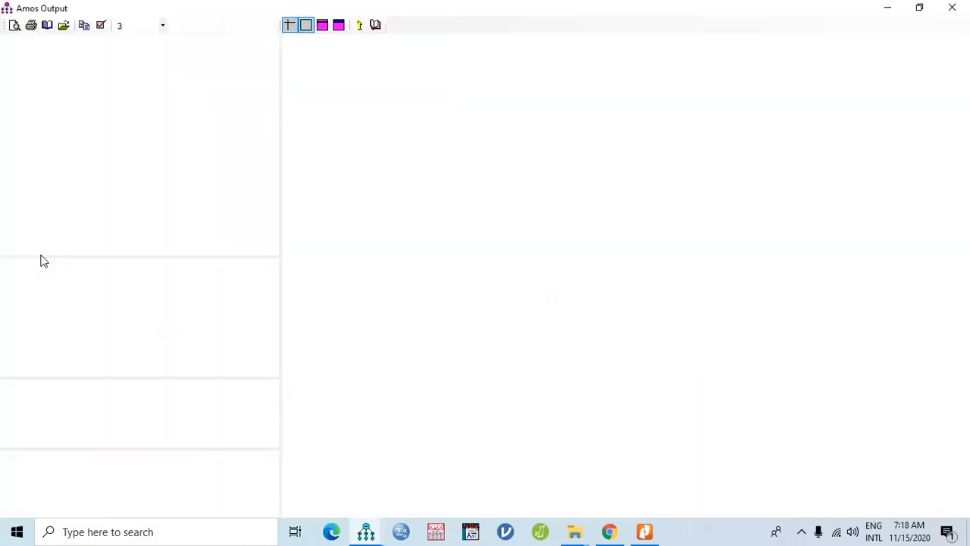
left_click(49, 130)
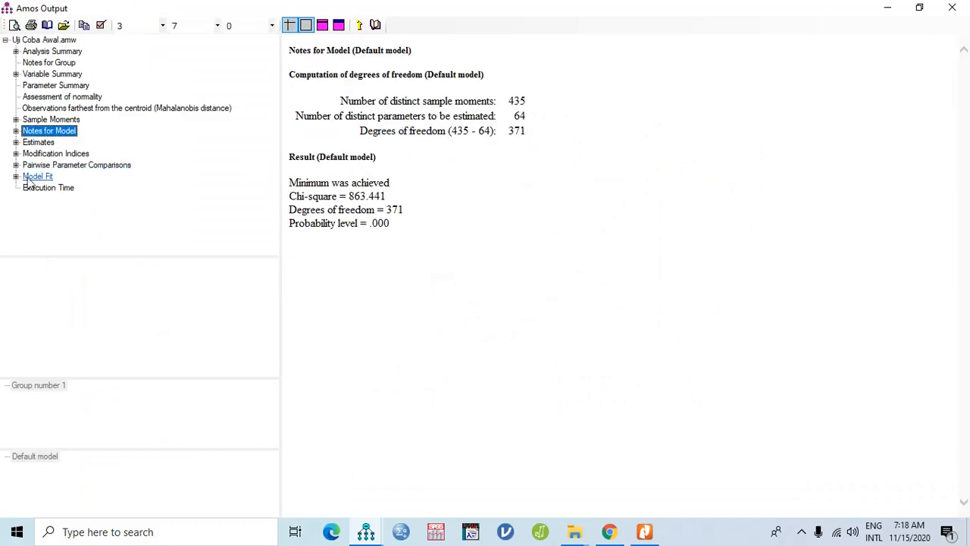
left_click(53, 153)
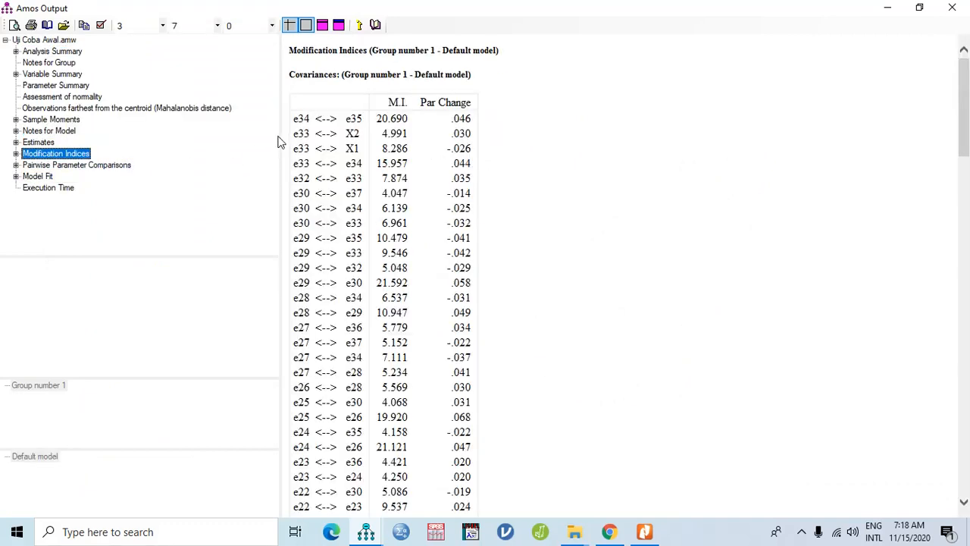
left_click_drag(280, 136, 190, 138)
left_click(37, 176)
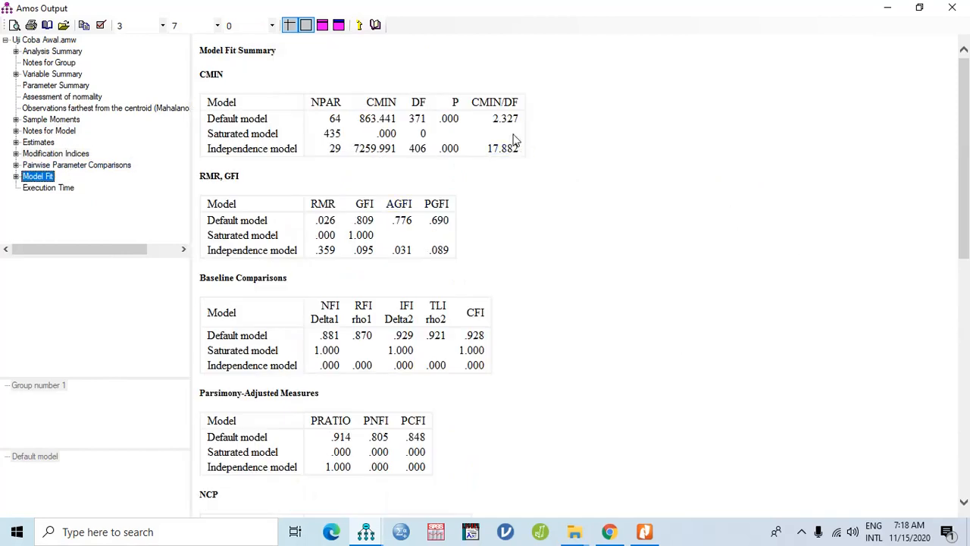
left_click(59, 154)
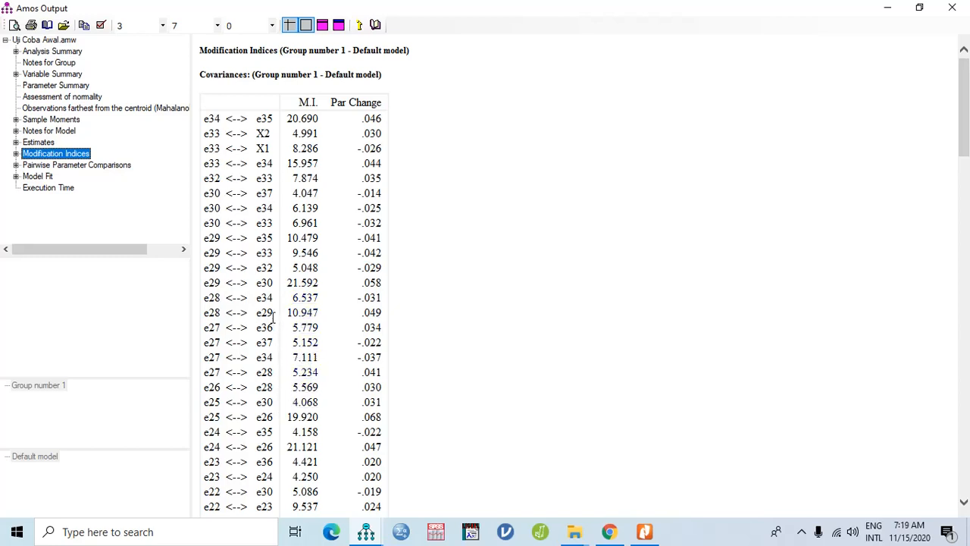
left_click(952, 7)
Step: Erase indicator Y2.3 and its error term e29 from the path diagram, and recalculate the estimates
left_click(75, 152)
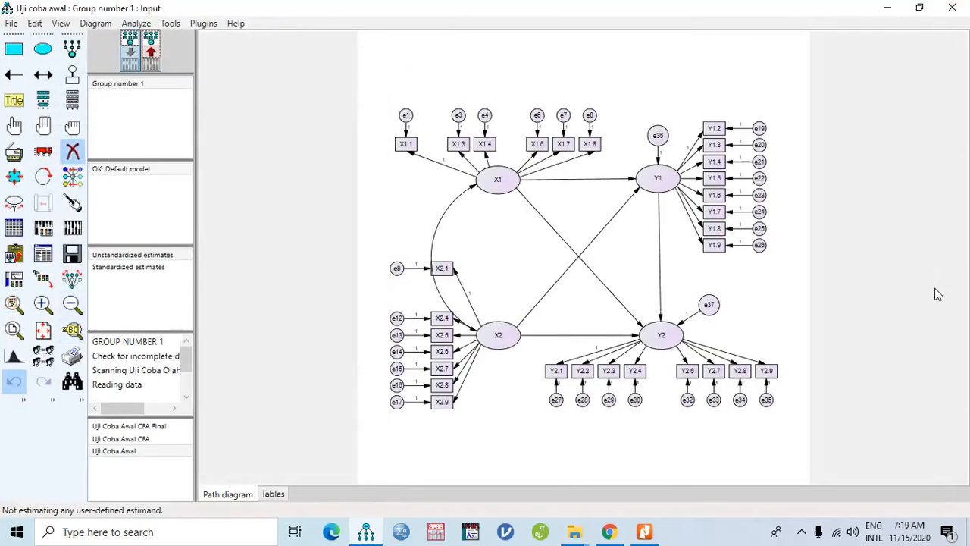
left_click(609, 371)
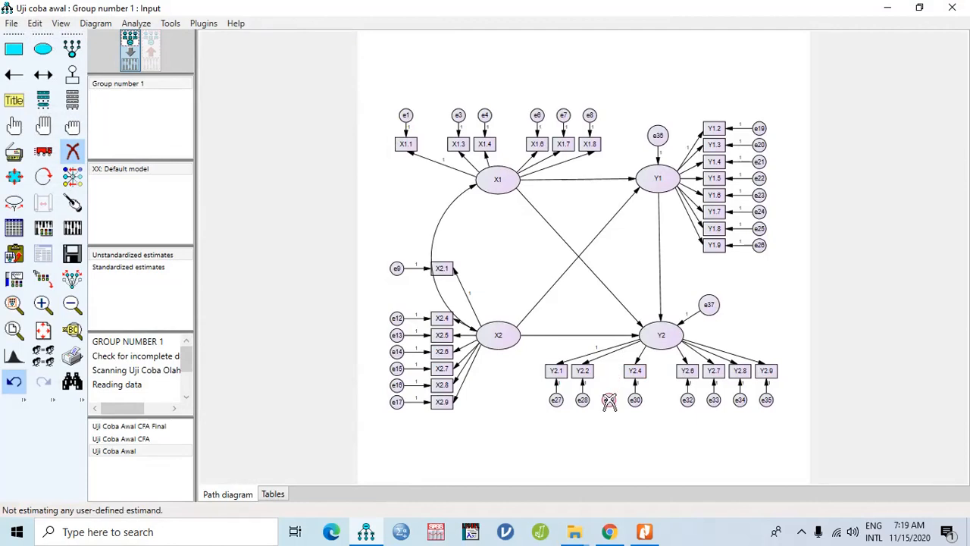
left_click(609, 400)
left_click(72, 227)
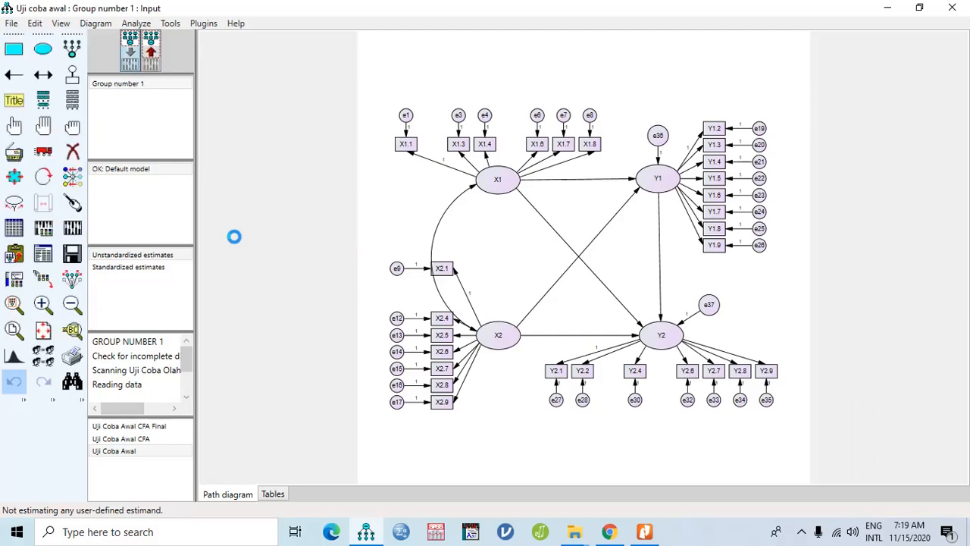
Step: Check the fit summary and modification indices of the model without Y2.3, and close the output
left_click(43, 255)
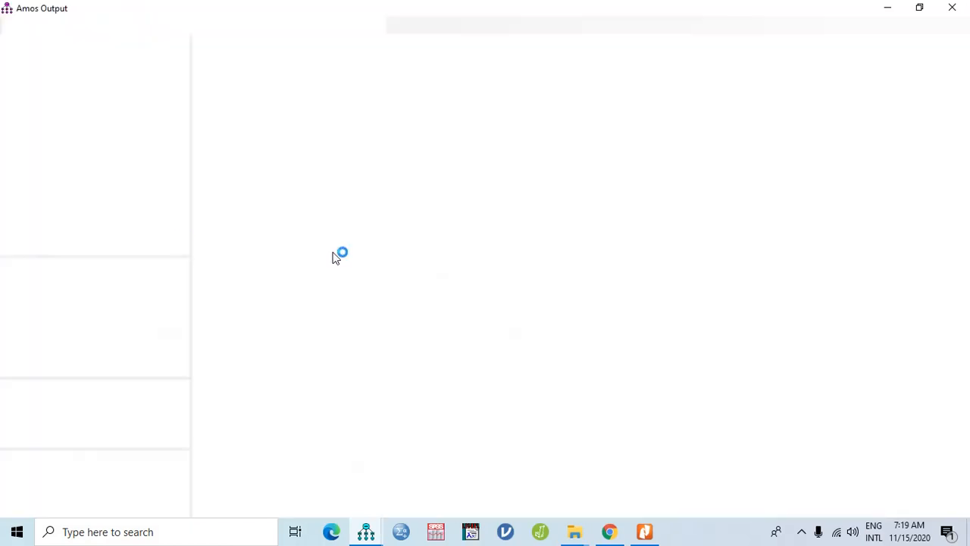
left_click(44, 177)
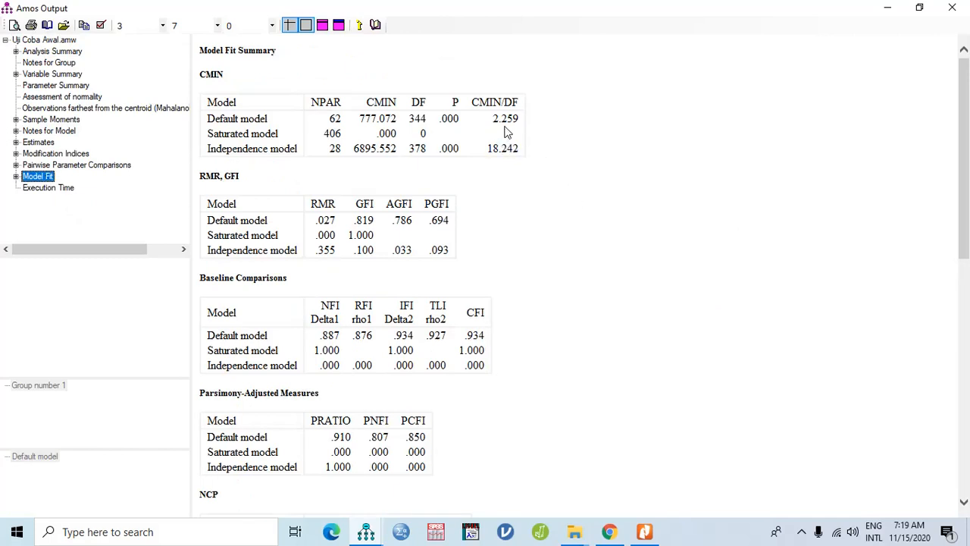
left_click(55, 153)
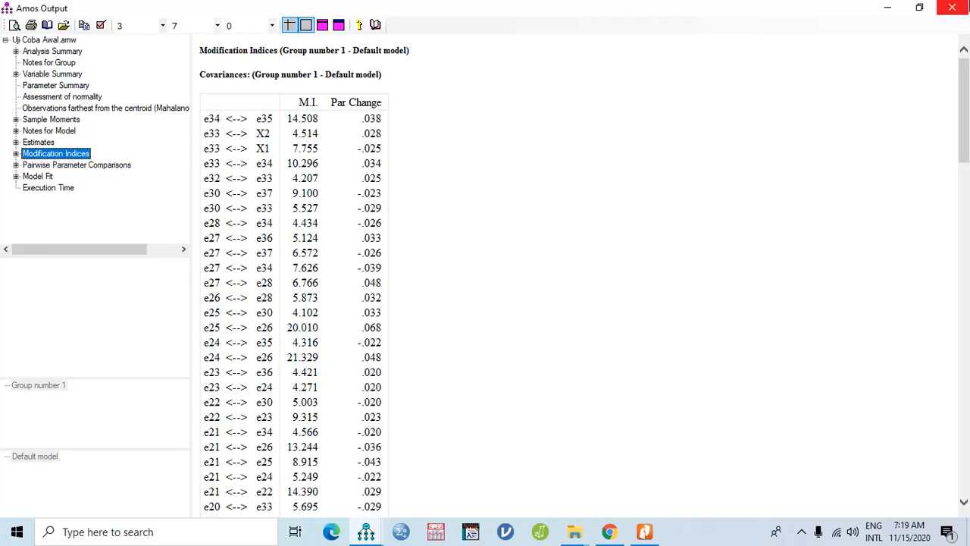
left_click(953, 7)
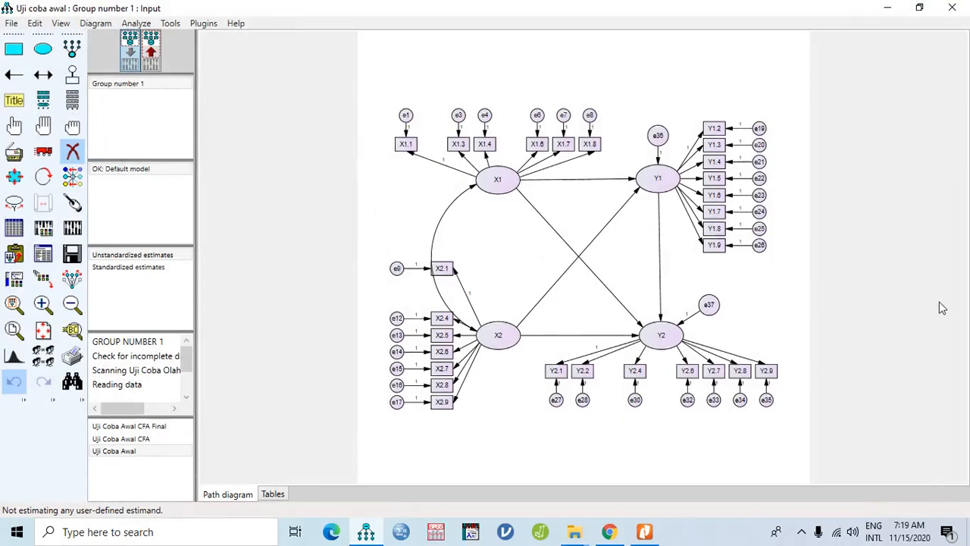
Step: Erase indicator Y1.9 and its error term e26 from the path diagram, and recalculate the estimates
left_click(717, 252)
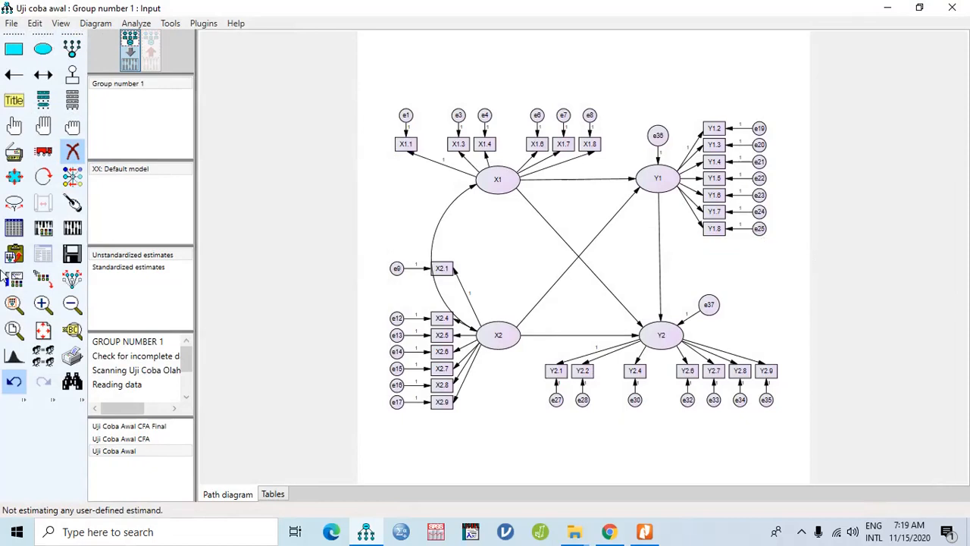
left_click(72, 227)
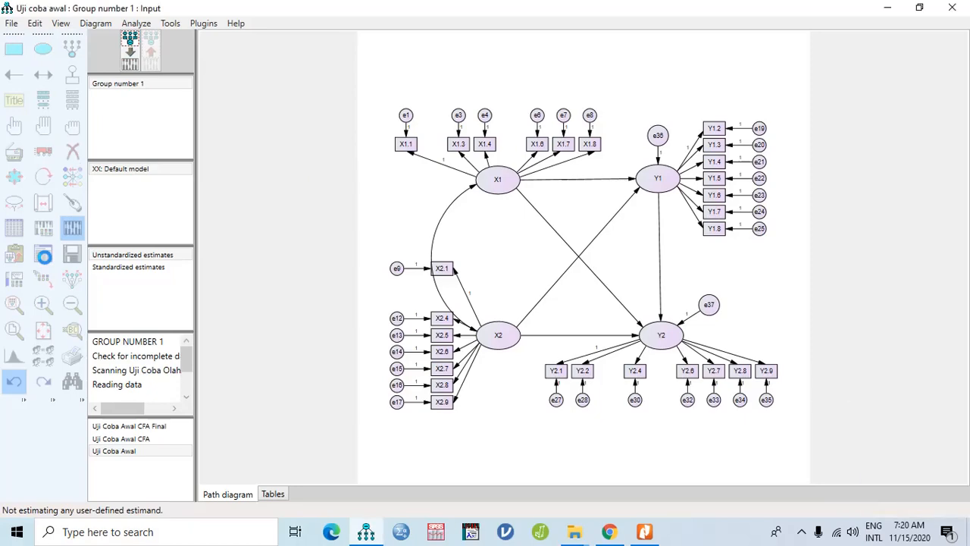
Step: Check the fit summary of the model without Y1.9 and examine its covariance modification indices for the highest values
left_click(43, 254)
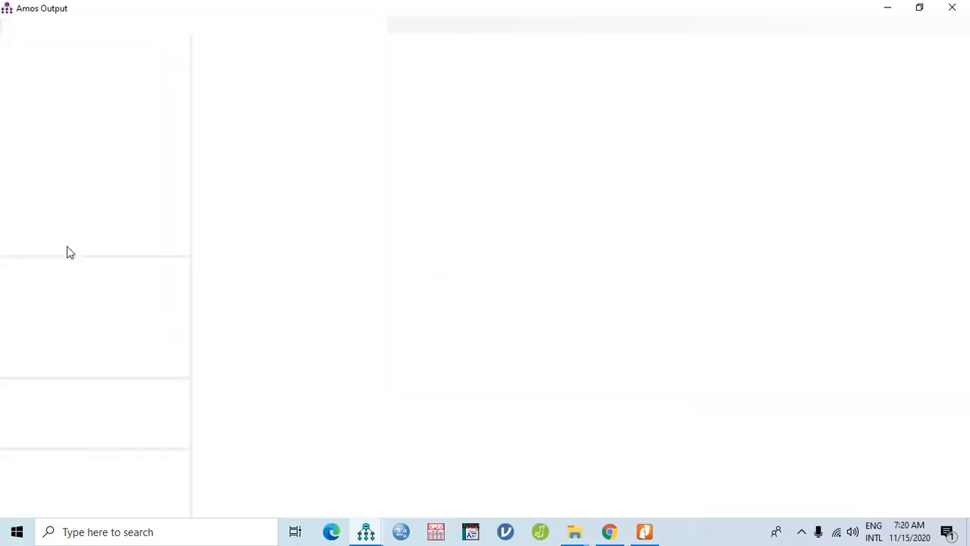
left_click(40, 179)
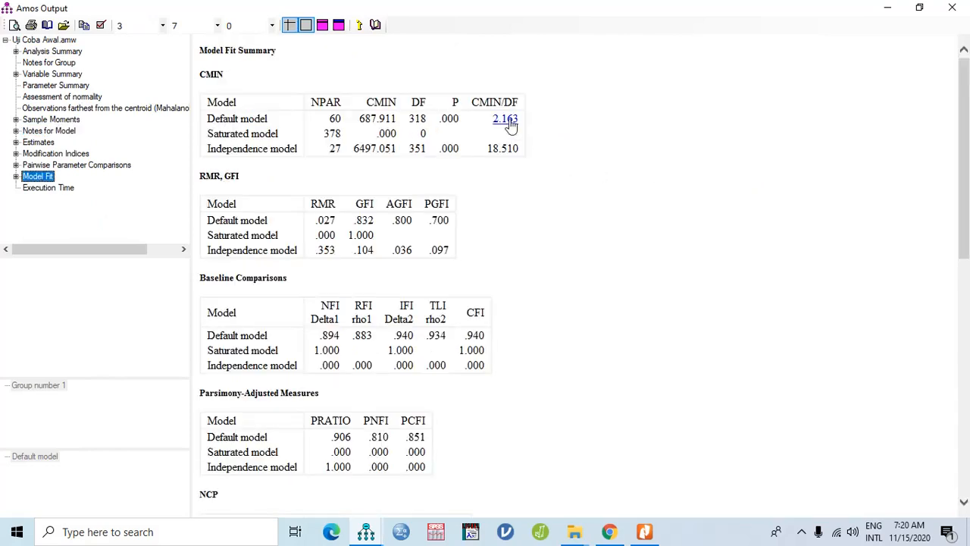
left_click(59, 154)
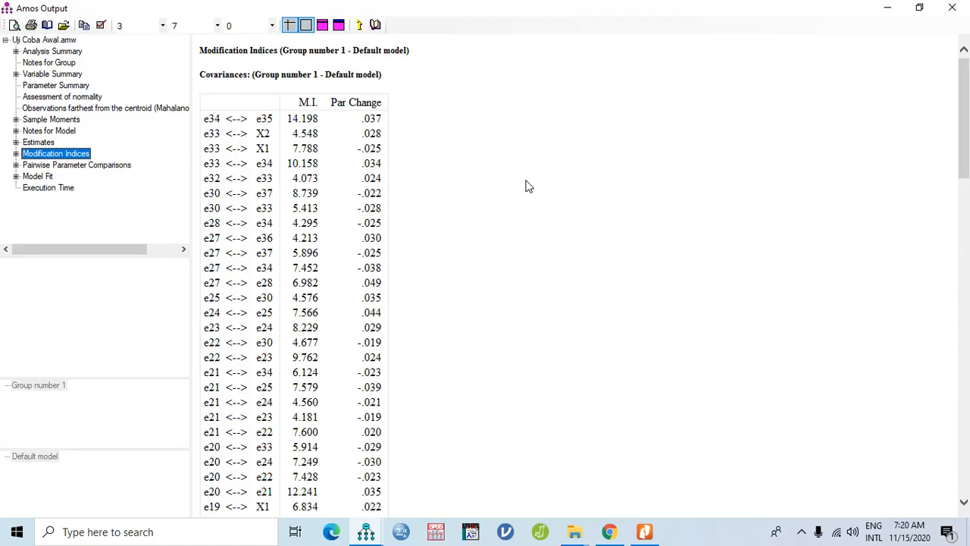
scroll(528, 186, "down", 5)
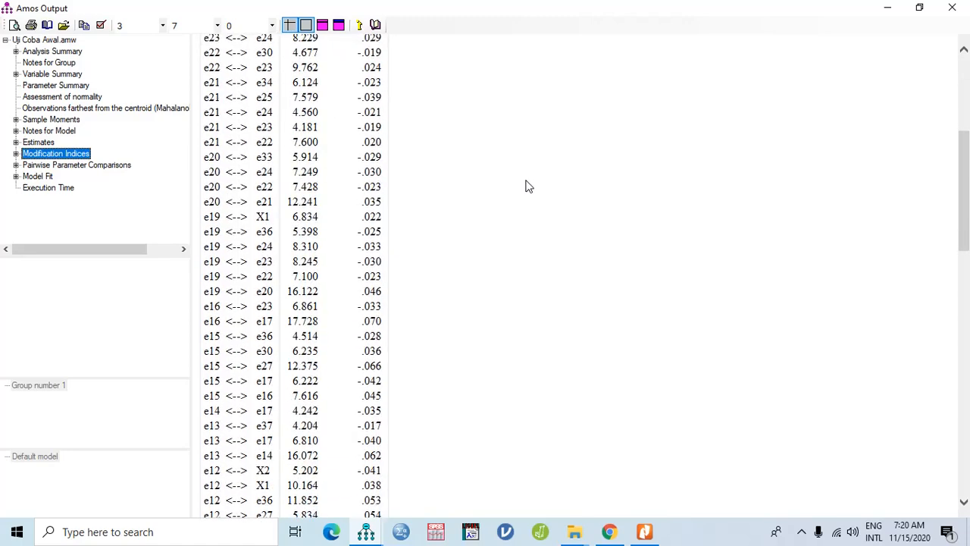
scroll(528, 186, "down", 3)
scroll(529, 186, "down", 2)
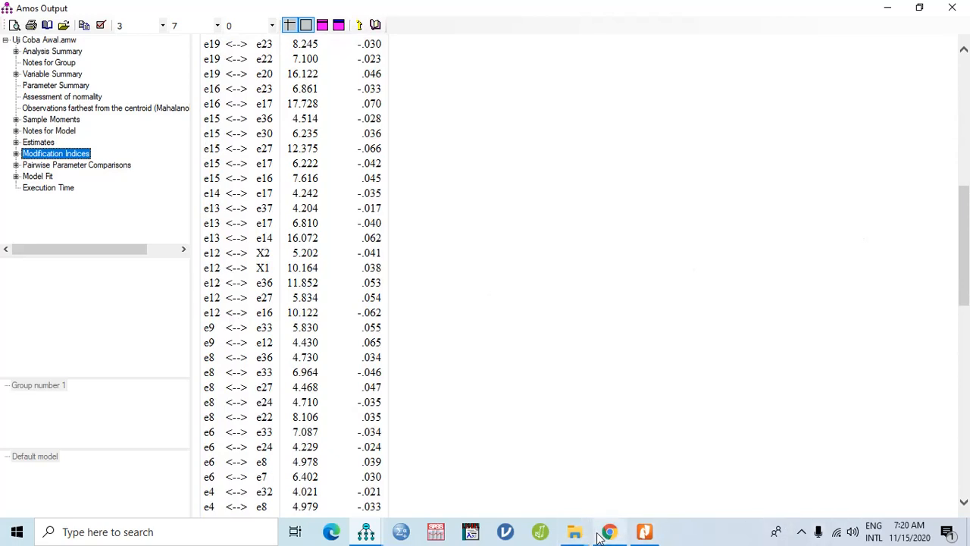
Step: Return to the path diagram, erase indicator X2.4 with its error term e12, and recalculate the estimates
mouse_move(599, 536)
mouse_move(369, 535)
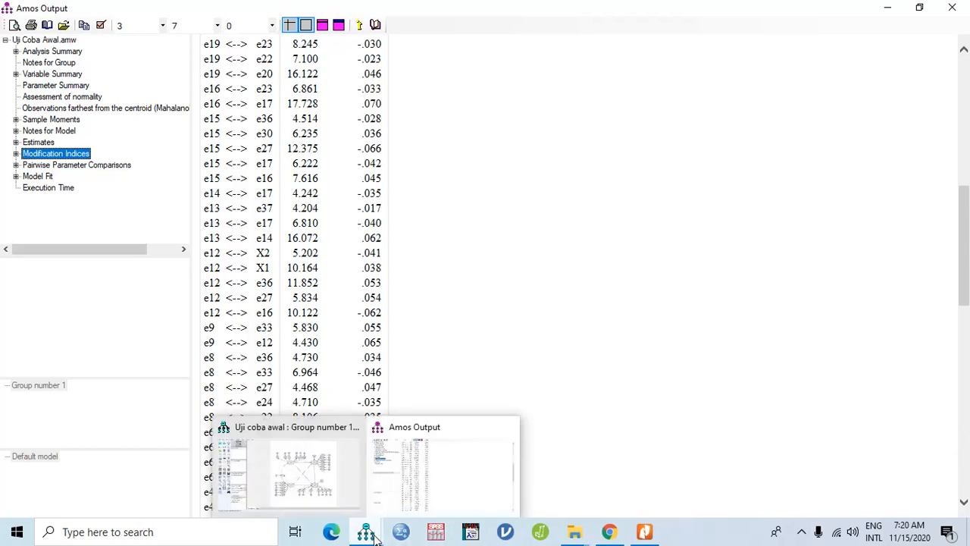
left_click(351, 484)
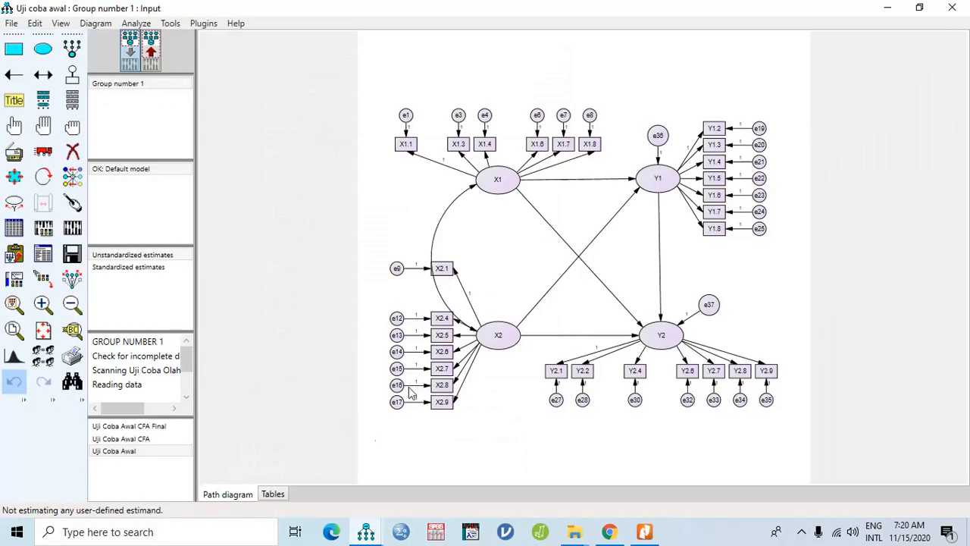
left_click(72, 151)
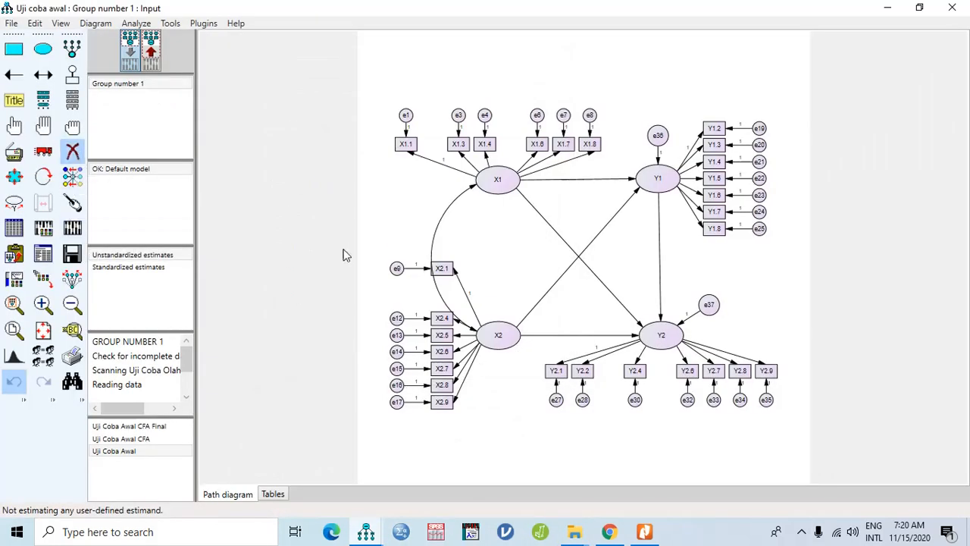
left_click(441, 318)
left_click(396, 319)
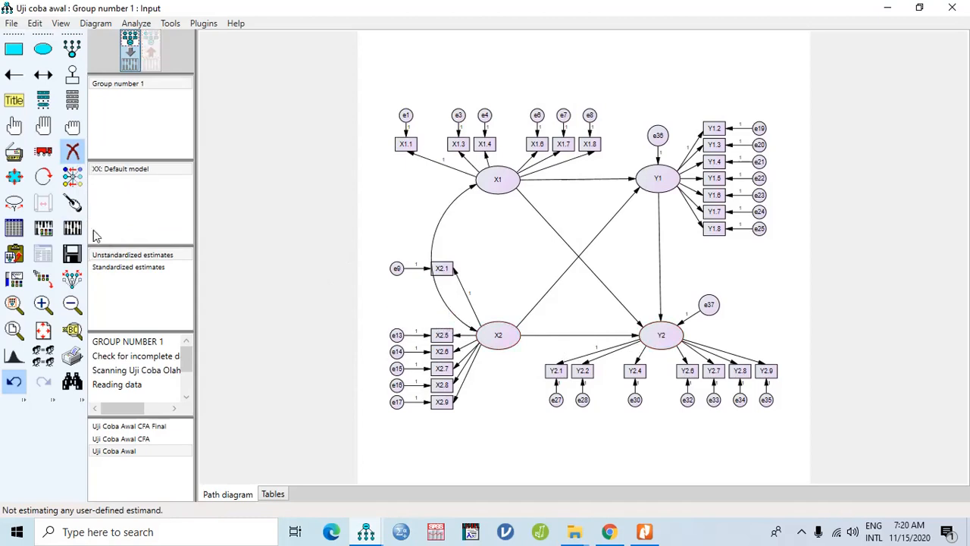
left_click(72, 228)
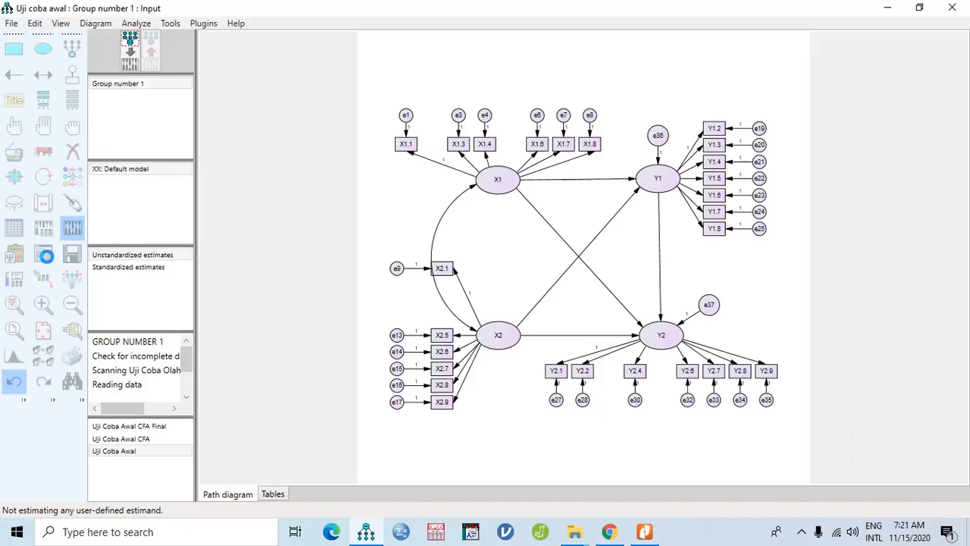
Step: Check the fit summary and covariance modification indices of the model without X2.4, and close the output
left_click(44, 254)
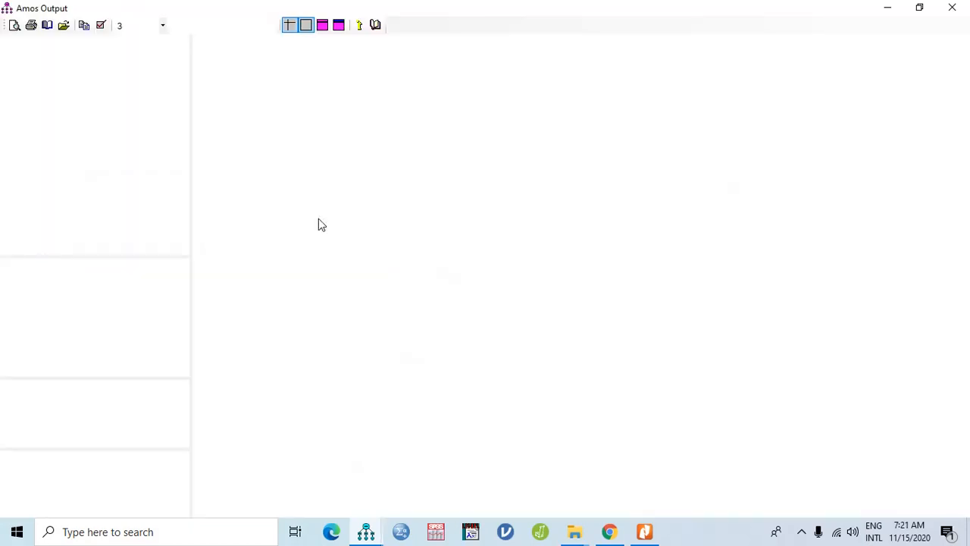
left_click(37, 176)
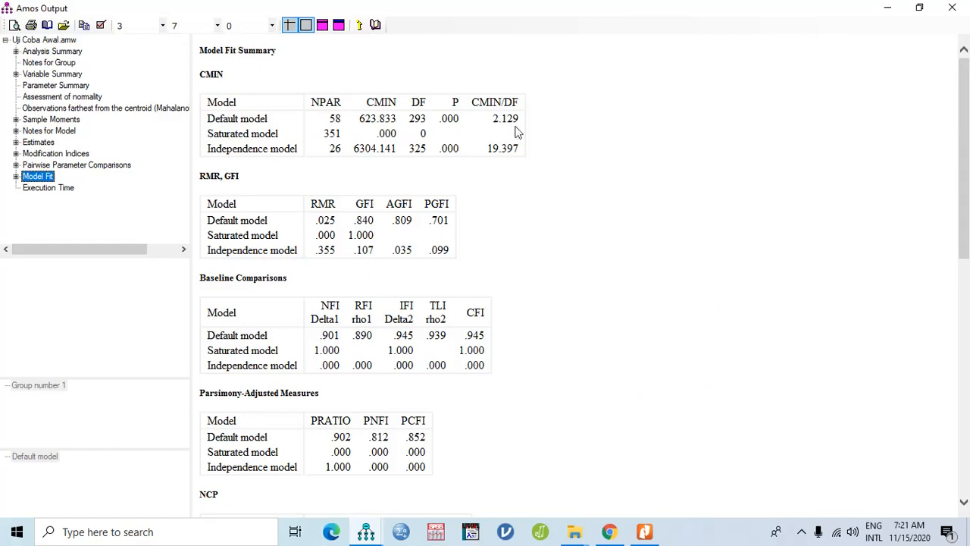
left_click(56, 154)
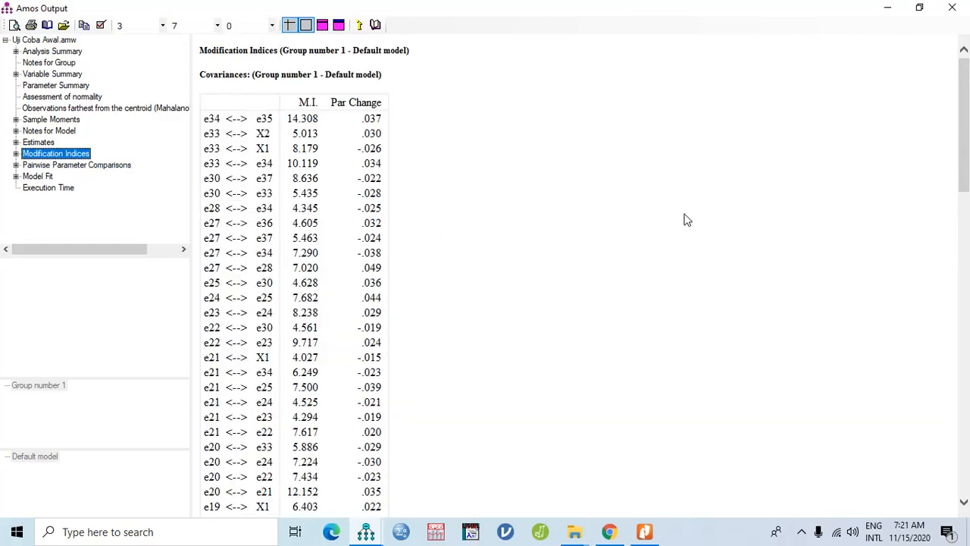
left_click_drag(967, 164, 967, 269)
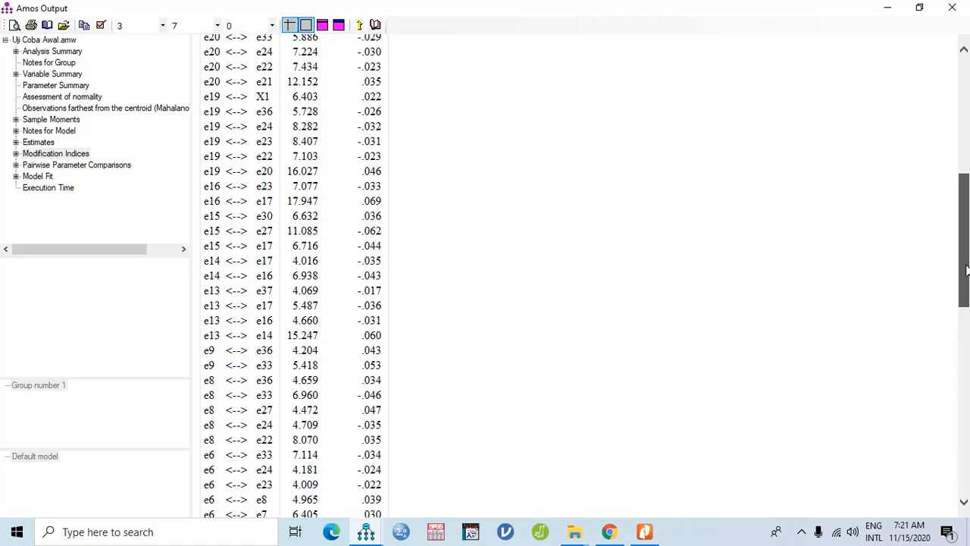
left_click_drag(966, 270, 963, 327)
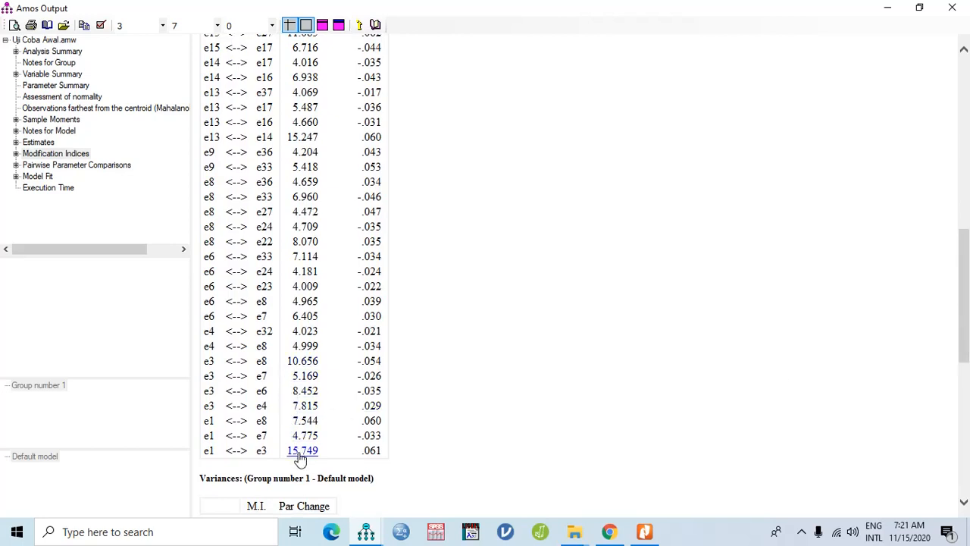
left_click(952, 8)
Step: Erase indicator X1.3 and its error term e3 from the path diagram, and recalculate the estimates
left_click(73, 154)
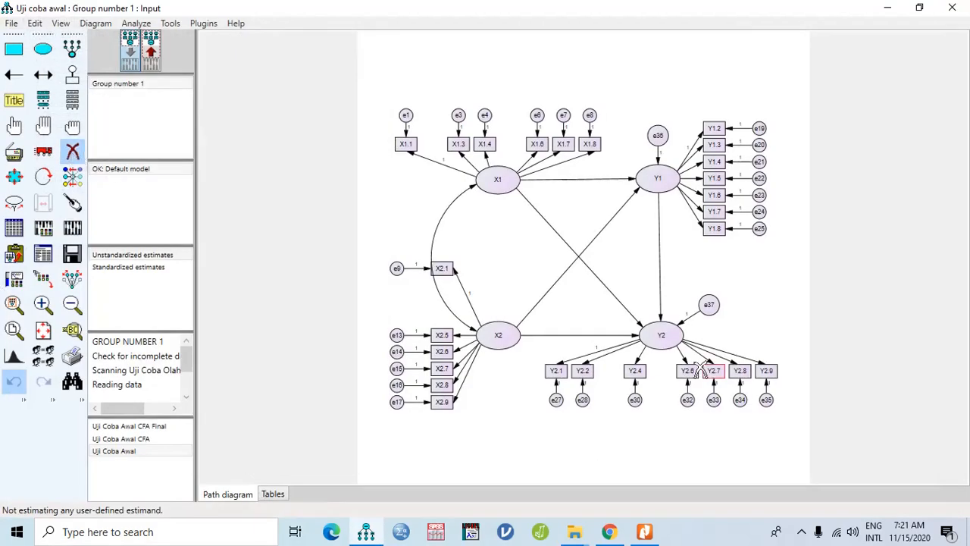
left_click(460, 144)
left_click(458, 115)
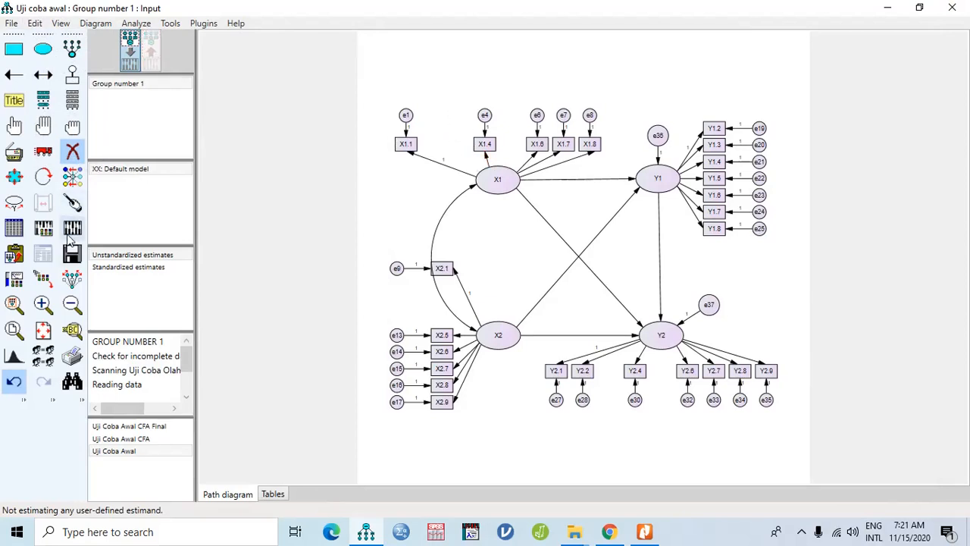
left_click(72, 227)
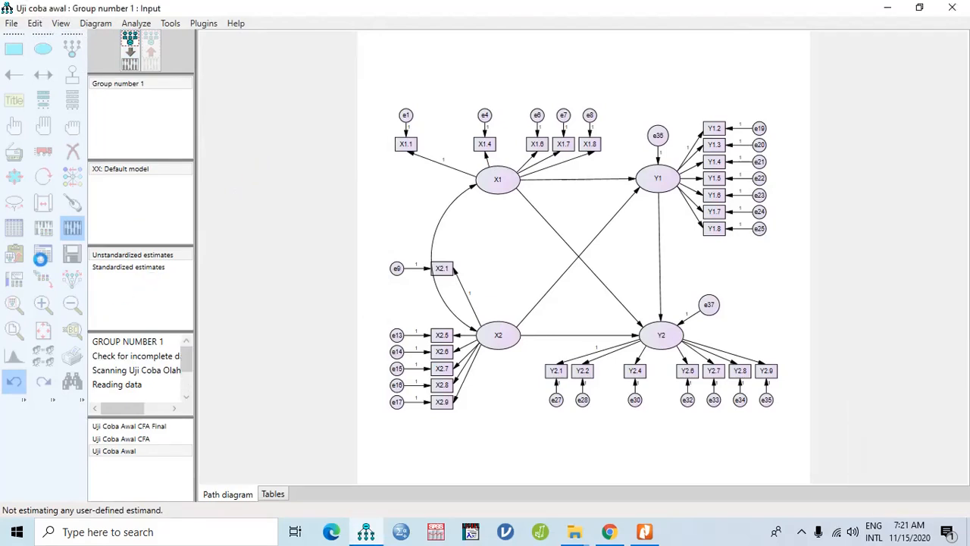
Step: Check the fit summary of the model without X1.3, look through its covariance modification indices, and close the output
left_click(43, 255)
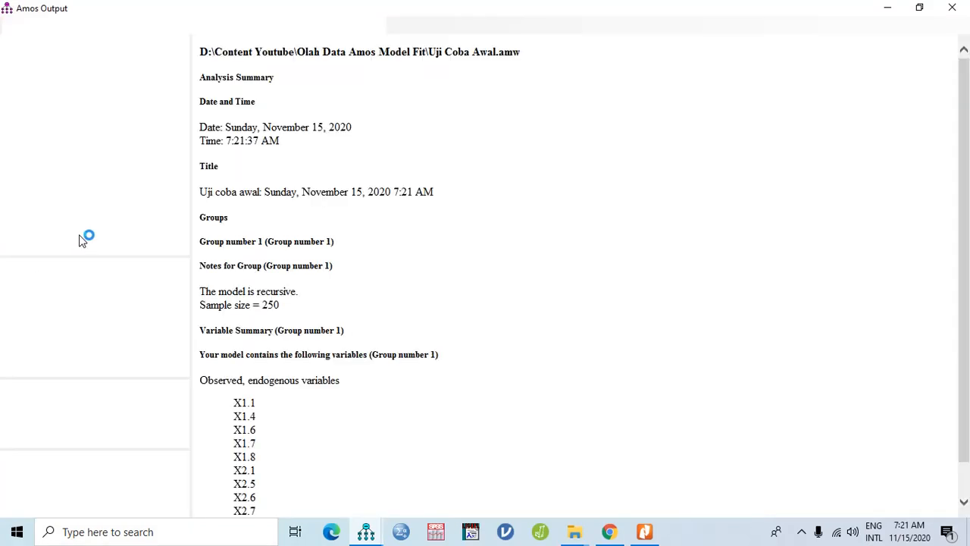
left_click(41, 179)
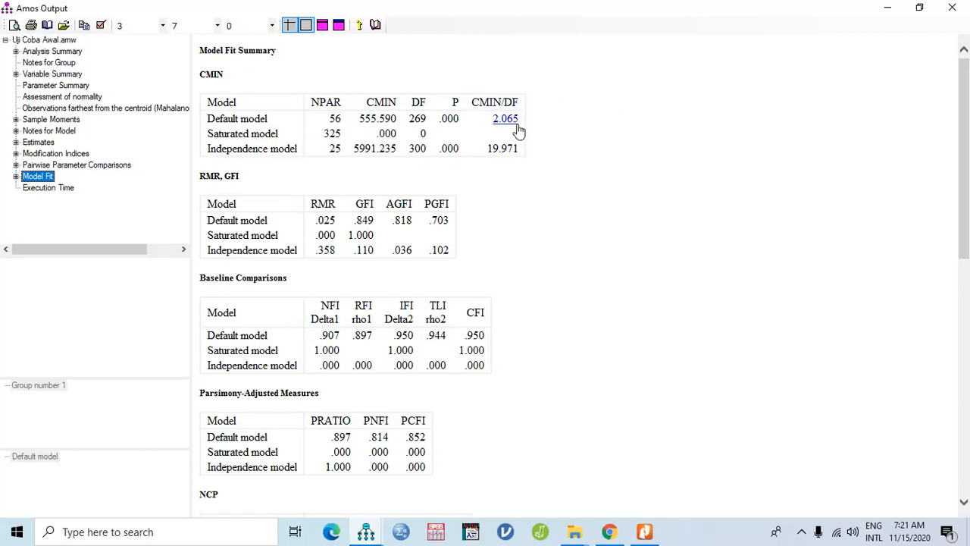
left_click(56, 153)
left_click_drag(967, 121, 967, 276)
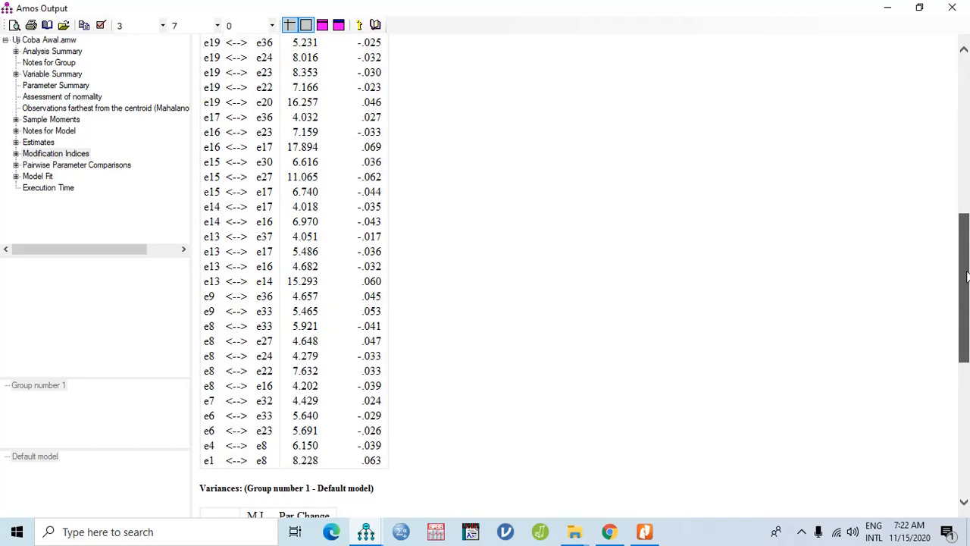
left_click_drag(966, 277, 966, 271)
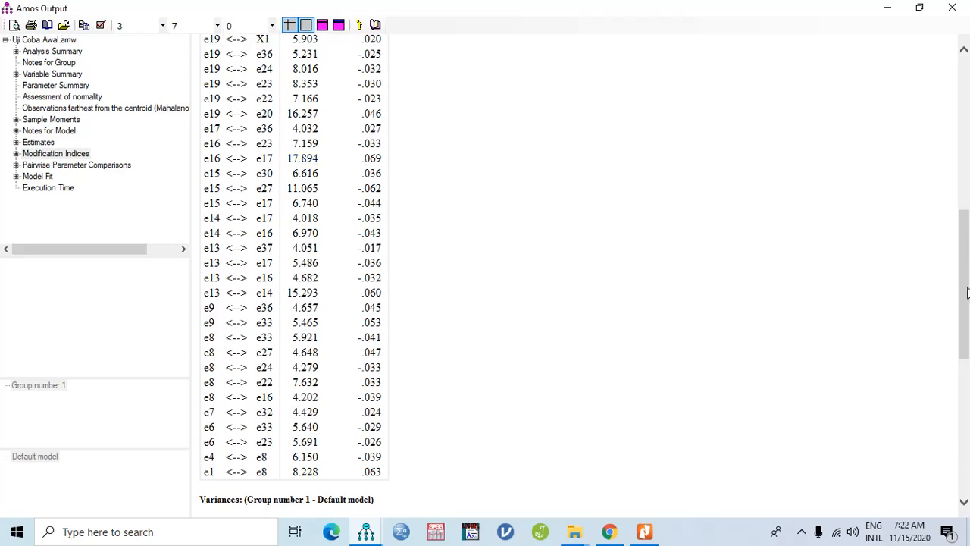
left_click_drag(967, 293, 968, 140)
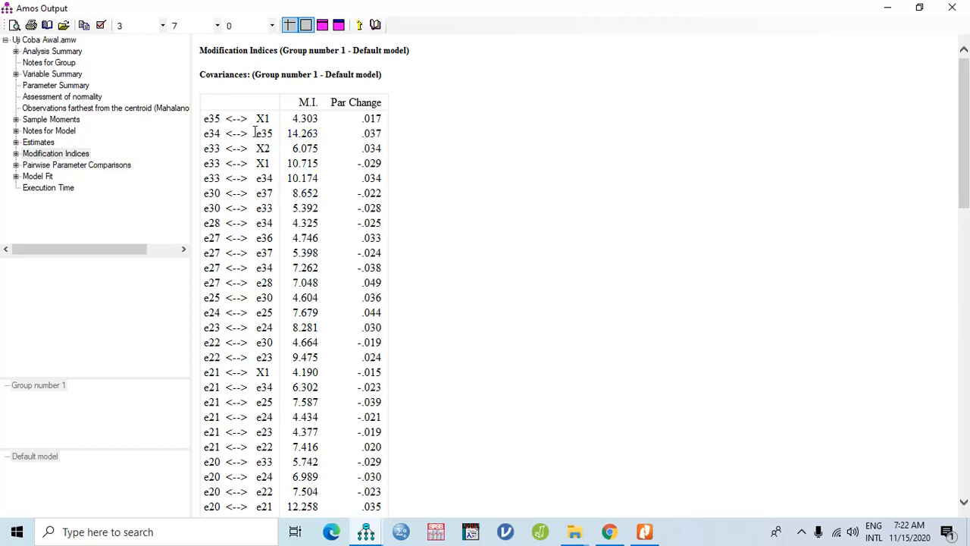
left_click(954, 10)
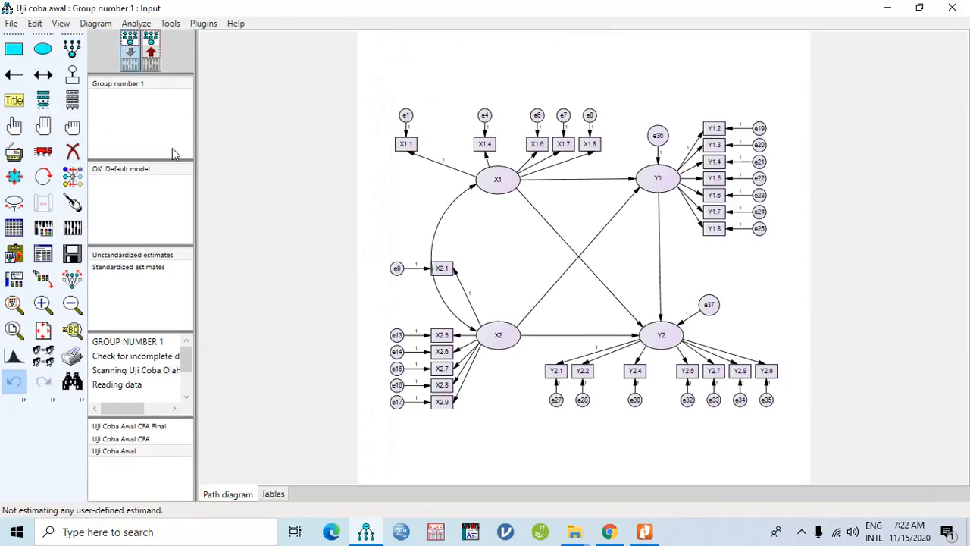
Step: Erase indicator Y2.8 and its error term e34 from the path diagram, and recalculate the estimates
left_click(76, 151)
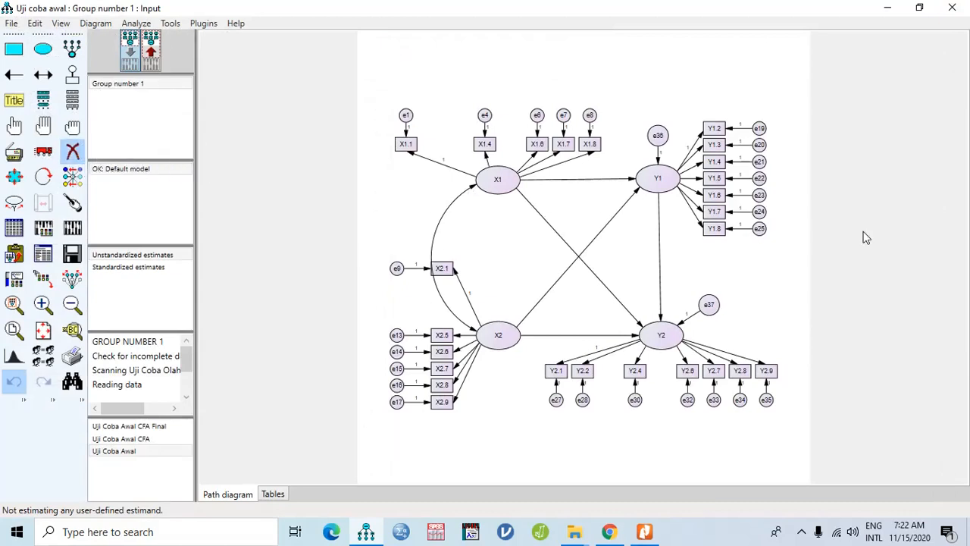
left_click(739, 370)
left_click(741, 399)
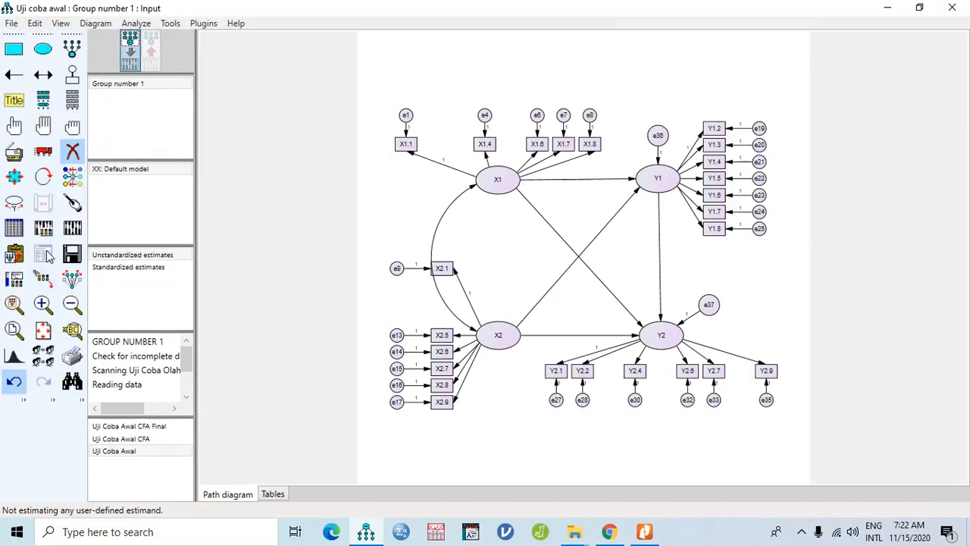
left_click(72, 228)
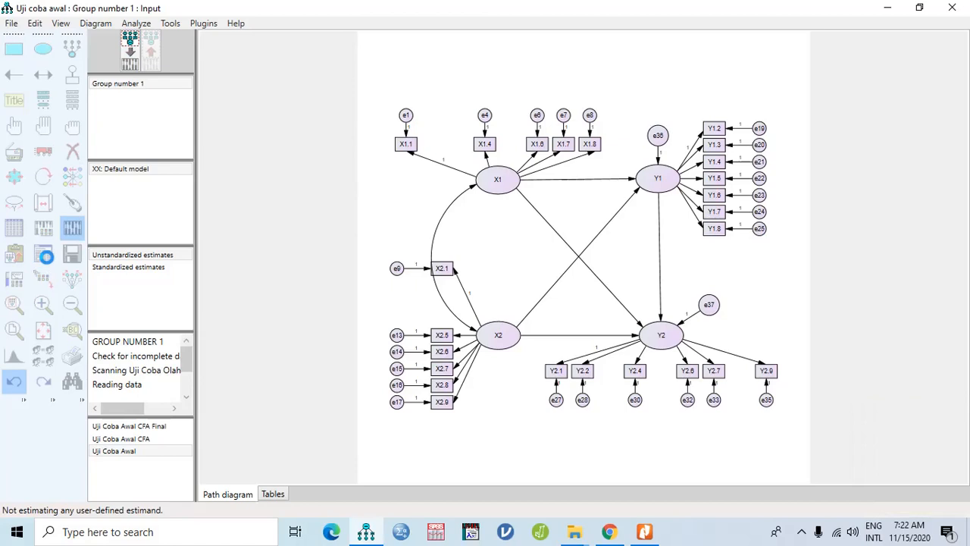
Step: Check the fit summary and covariance modification indices of the model without Y2.8, and close the output
left_click(43, 255)
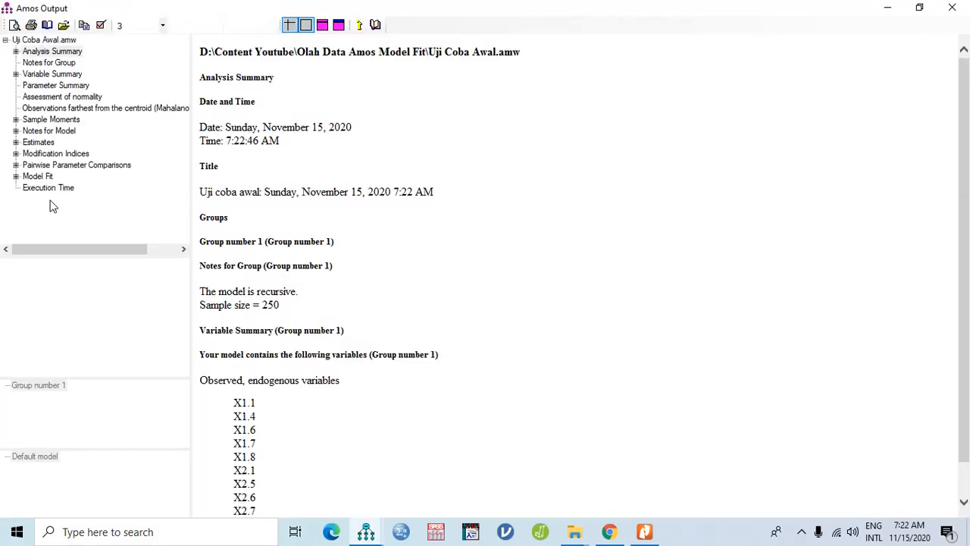
left_click(38, 176)
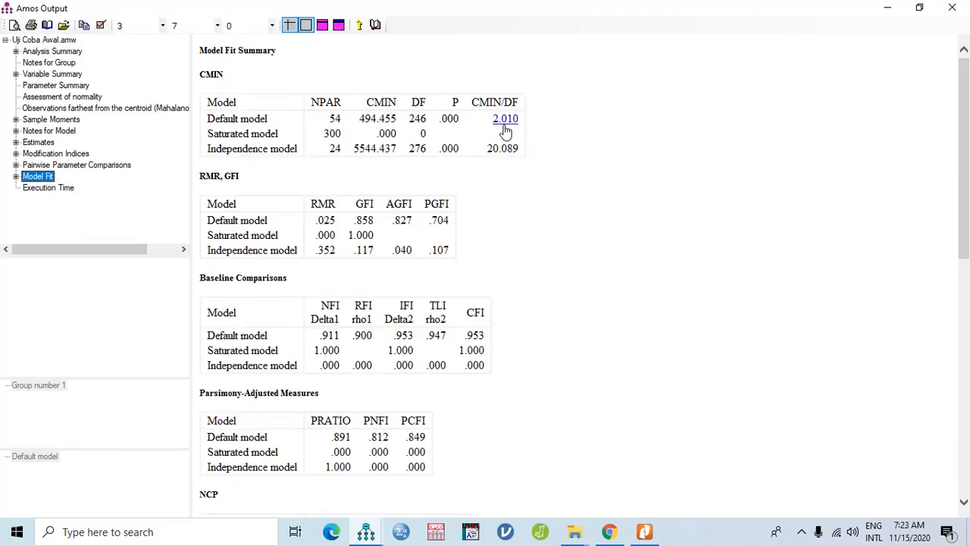
left_click(83, 154)
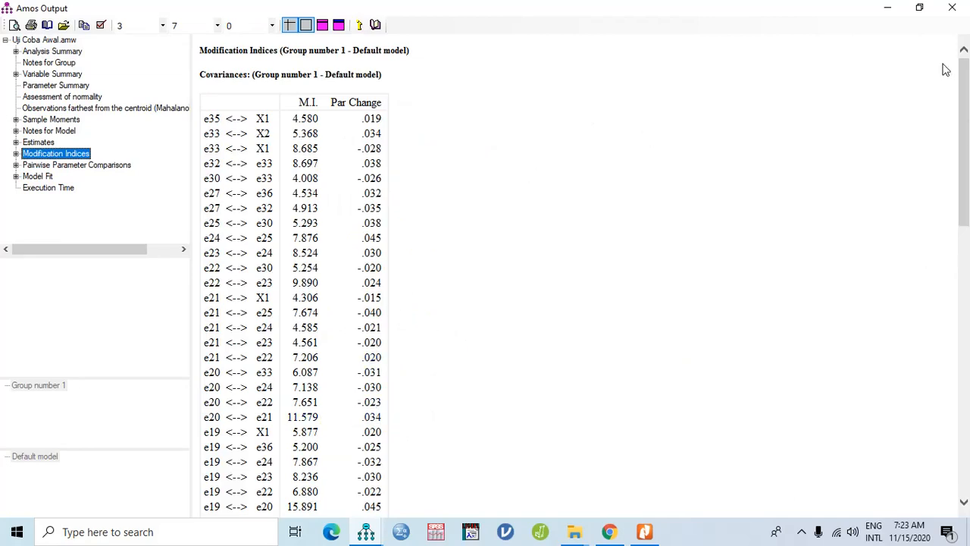
left_click_drag(962, 73, 966, 158)
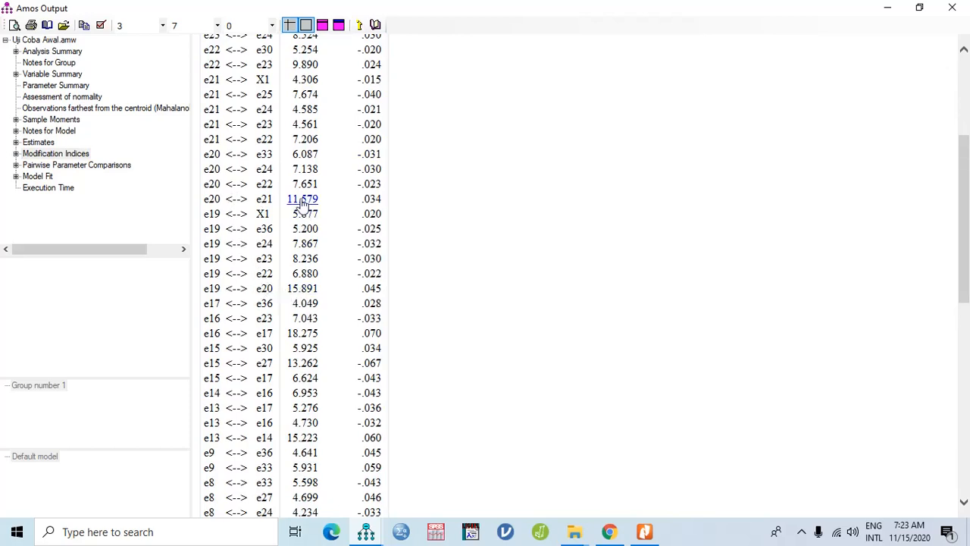
left_click(952, 8)
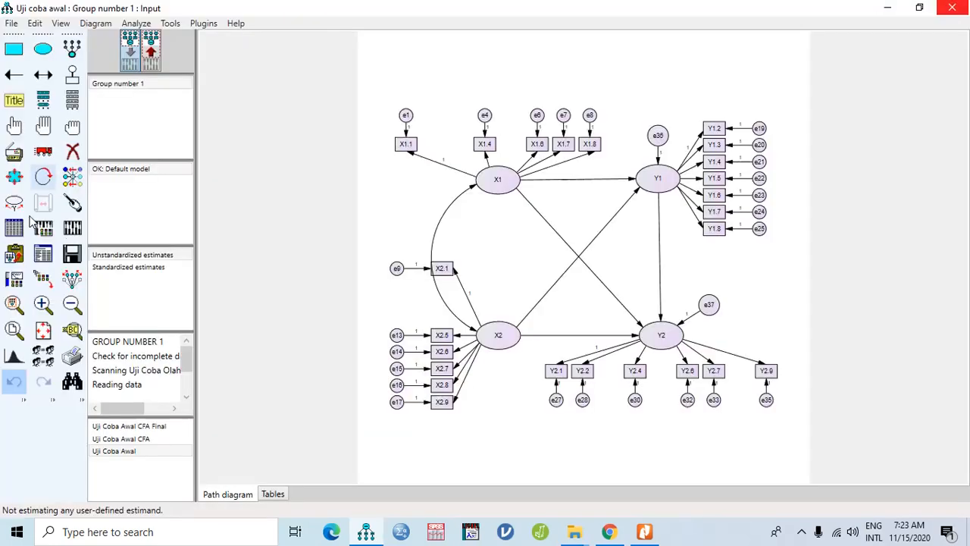
Step: Erase indicator Y1.3 and its error term e20 from the path diagram, and recalculate the estimates
left_click(80, 150)
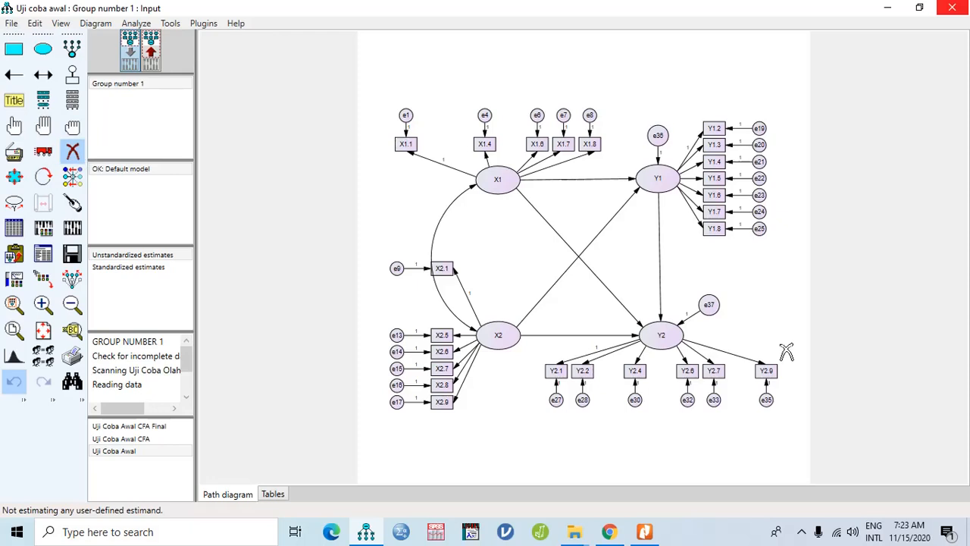
left_click(714, 145)
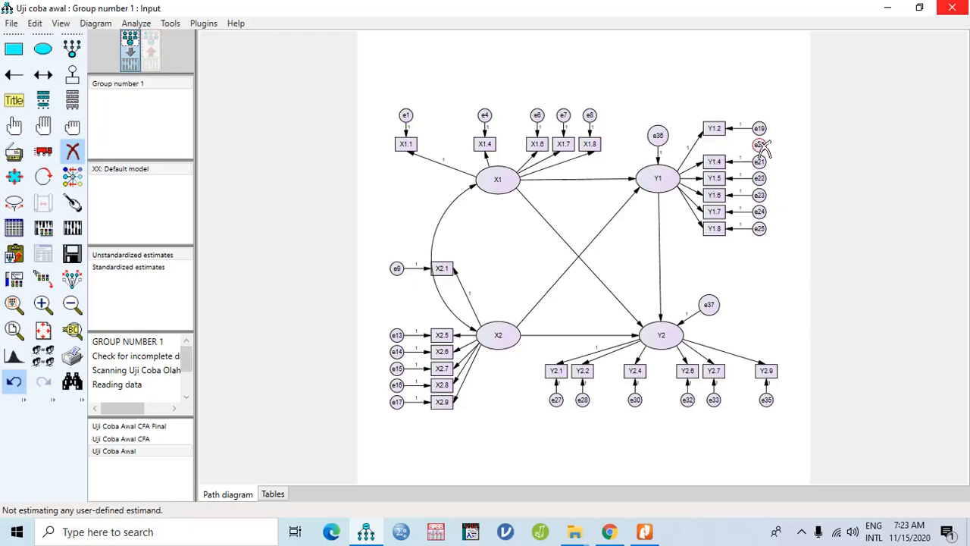
left_click(761, 146)
left_click(72, 227)
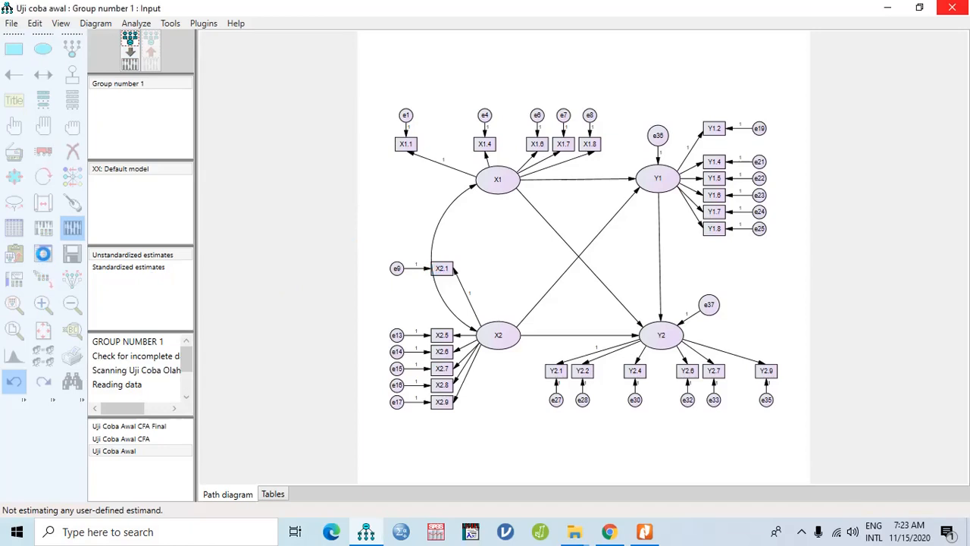
Step: Examine the fit summary of the model without Y1.3, from CMIN/DF, GFI and the baseline comparisons through RMSEA
left_click(43, 254)
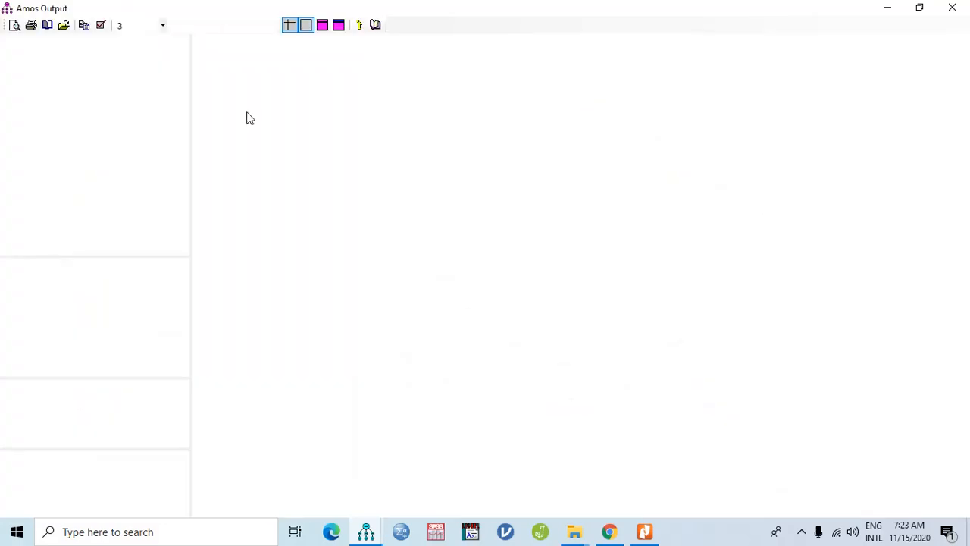
left_click(38, 176)
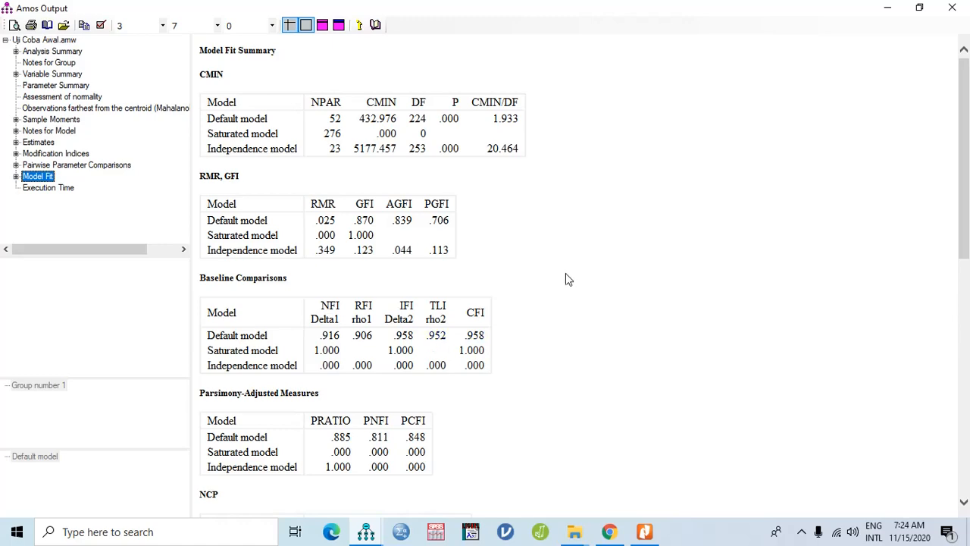
scroll(567, 275, "down", 10)
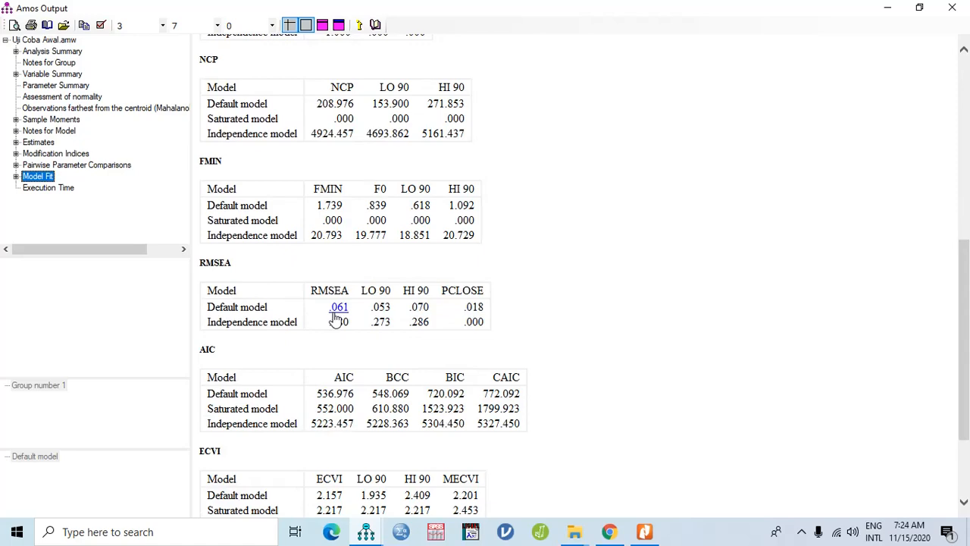
scroll(629, 260, "up", 10)
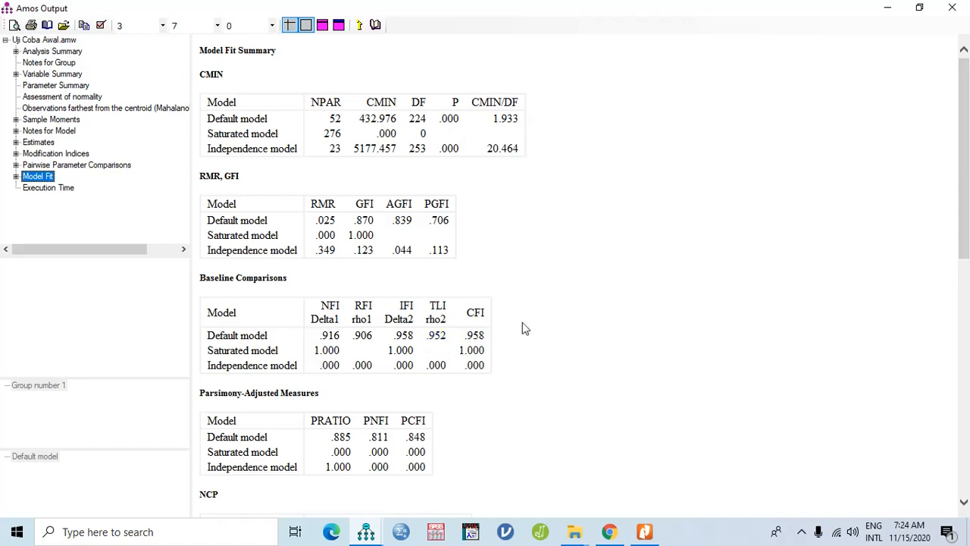
scroll(605, 285, "down", 5)
scroll(605, 285, "down", 3)
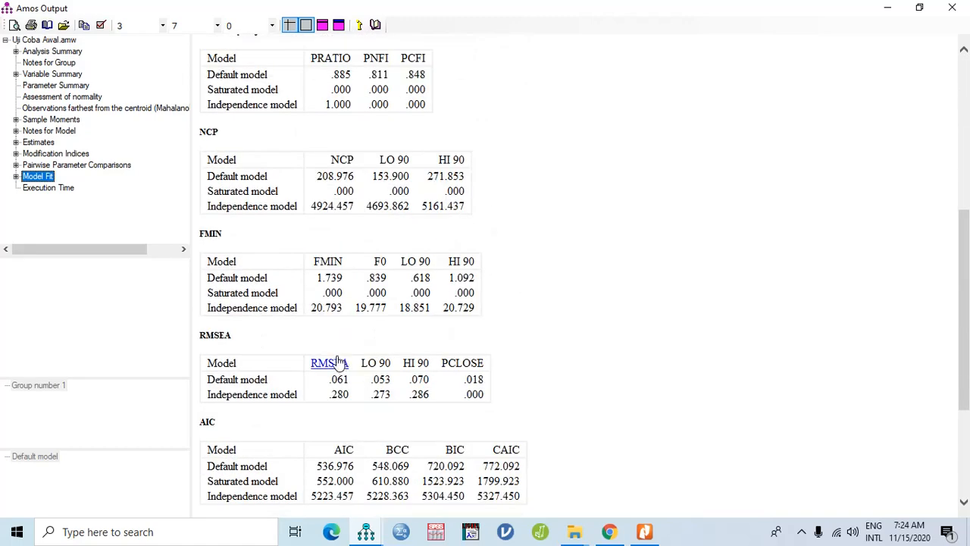
Step: Compare the fit summary with the covariance modification indices of the model without Y1.3, looking for the largest index
scroll(758, 303, "up", 8)
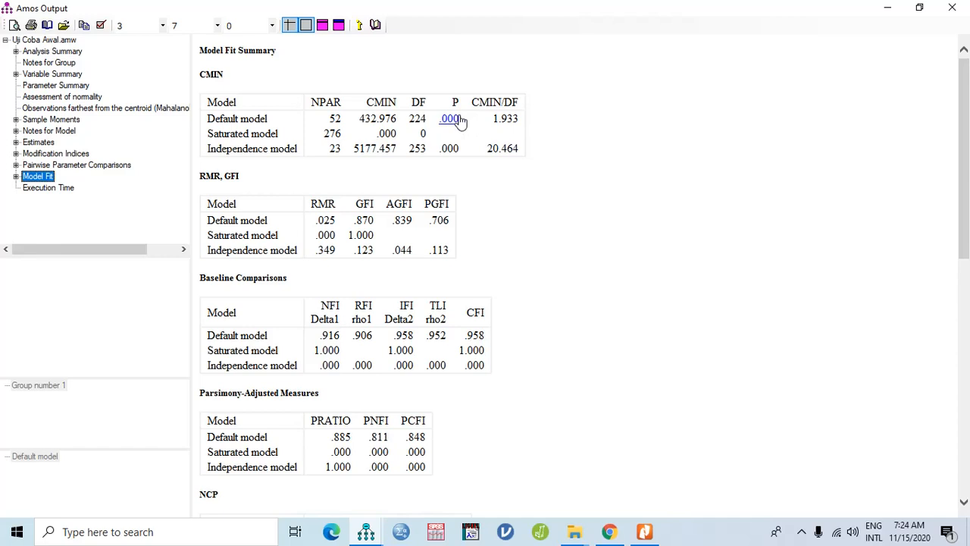
left_click(60, 154)
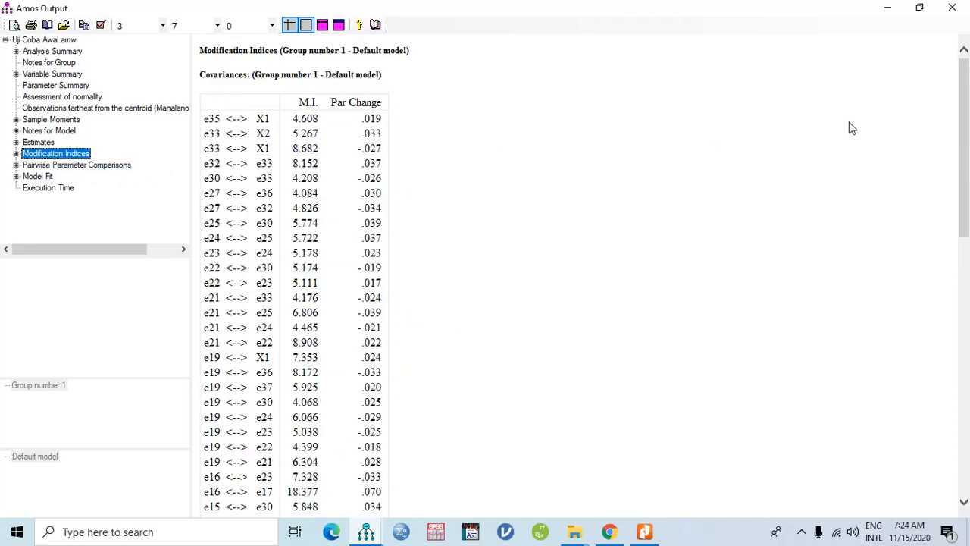
left_click(45, 176)
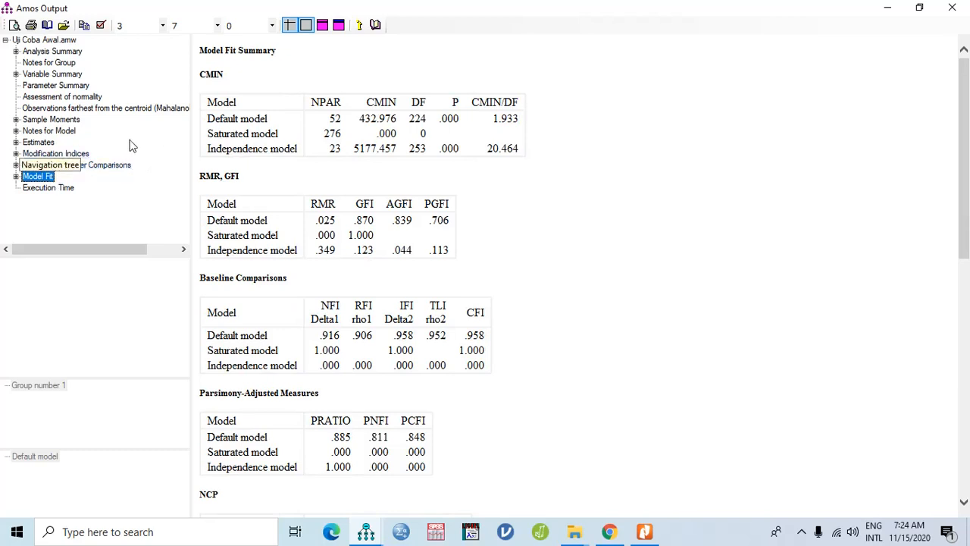
left_click(76, 154)
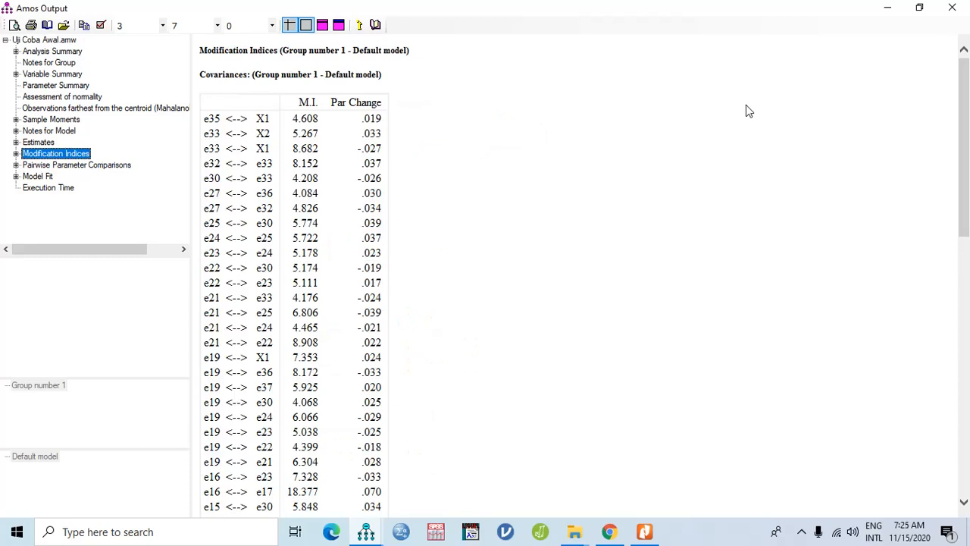
left_click_drag(962, 88, 967, 230)
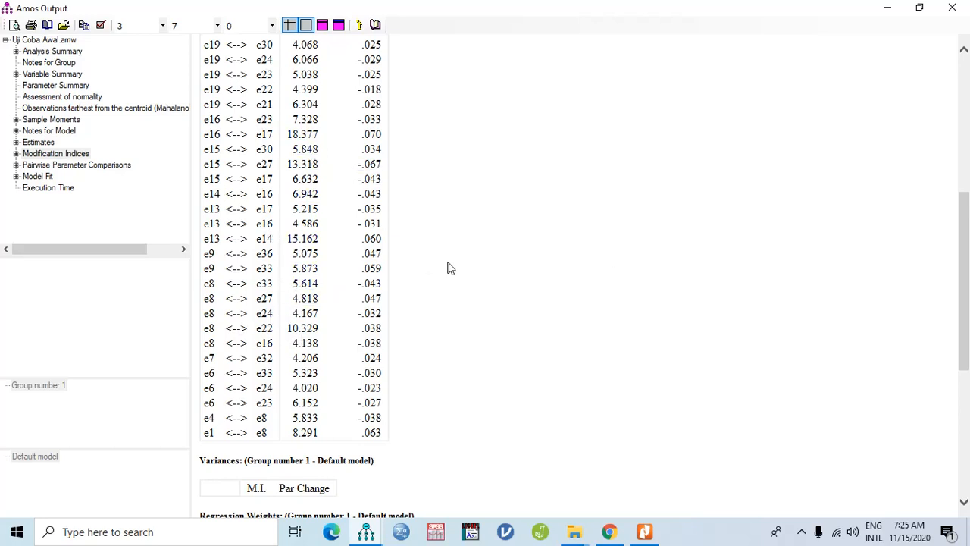
scroll(450, 267, "up", 8)
scroll(453, 266, "down", 6)
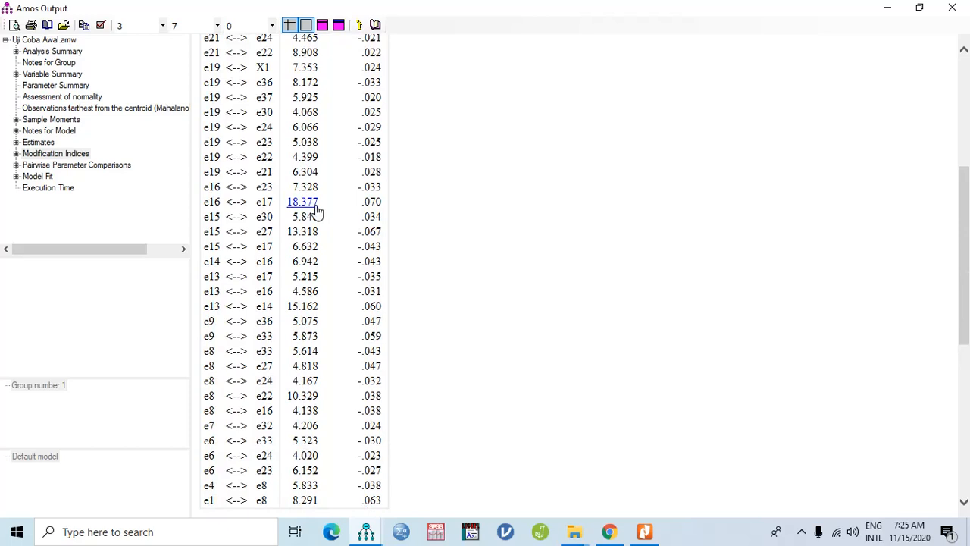
Step: Search the covariance modification indices for e16 and e17 to compare their occurrences, and close the output
scroll(447, 214, "up", 3)
key("ctrl+f")
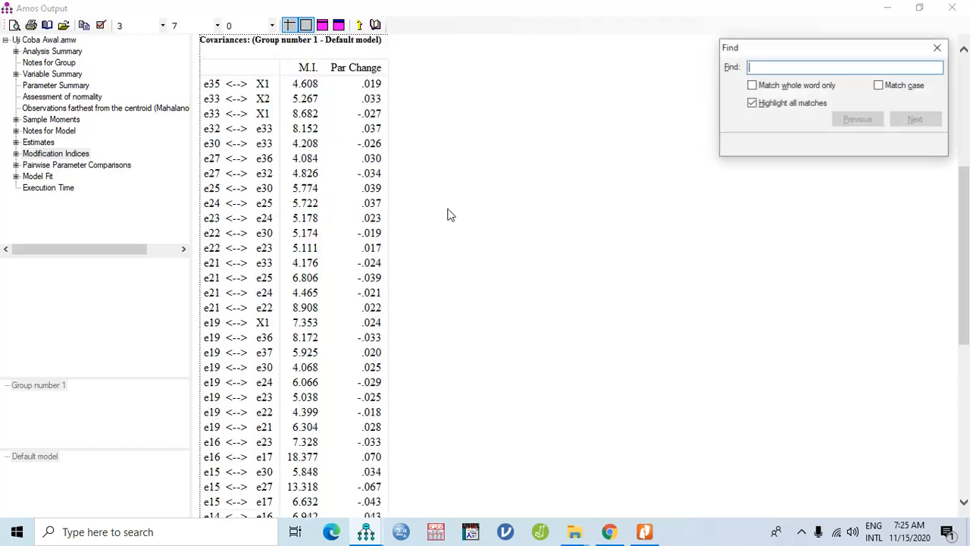
type("e16")
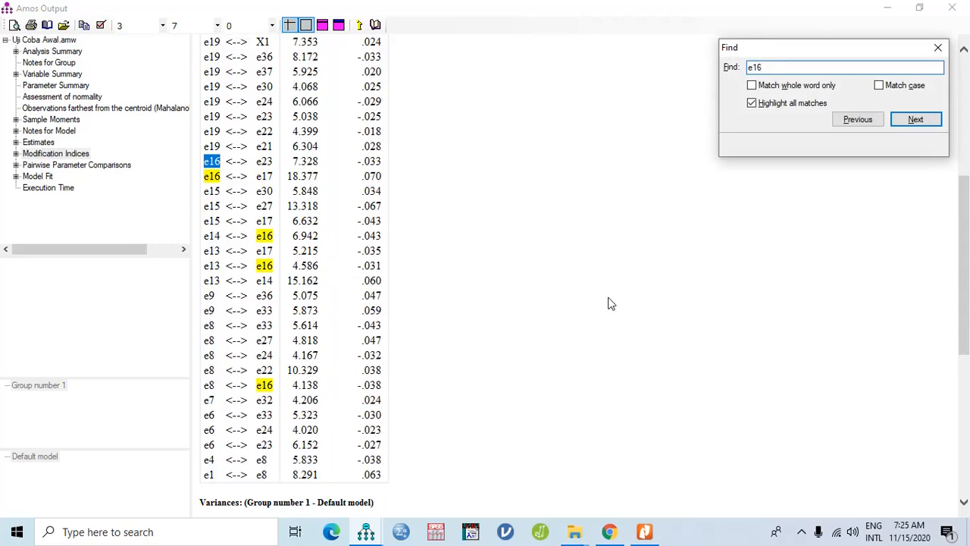
mouse_move(965, 304)
left_mouse_down()
mouse_move(967, 185)
mouse_move(967, 320)
left_mouse_up()
left_click(775, 67)
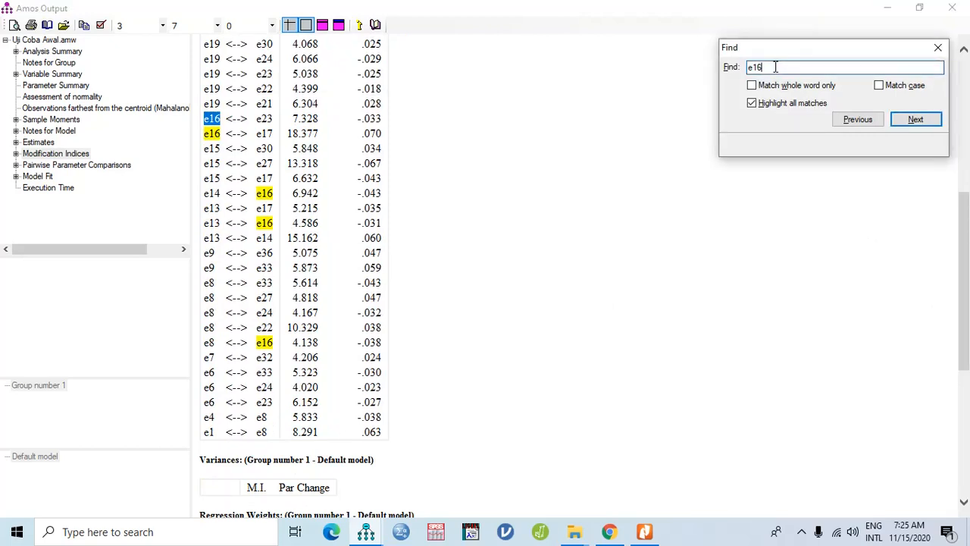
key("BackSpace")
type("7")
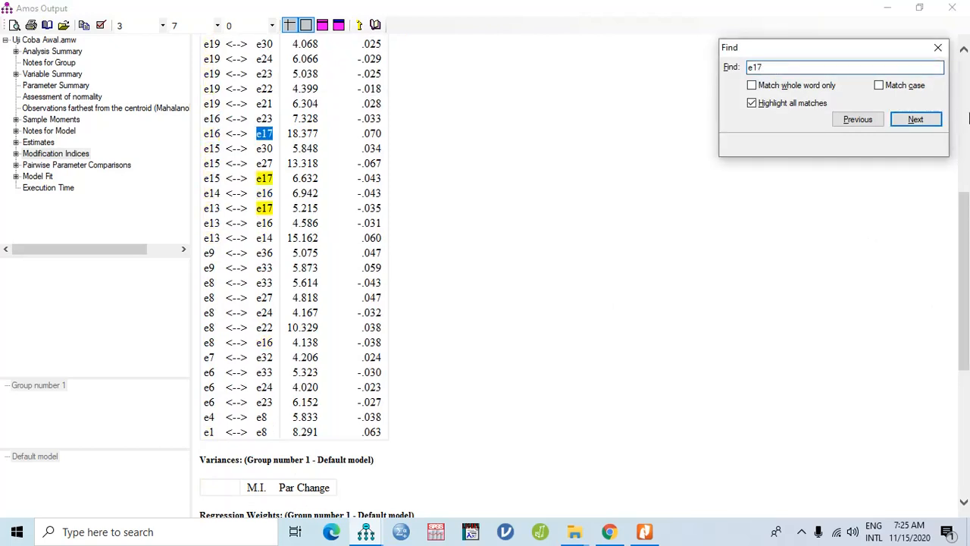
left_click_drag(966, 203, 966, 169)
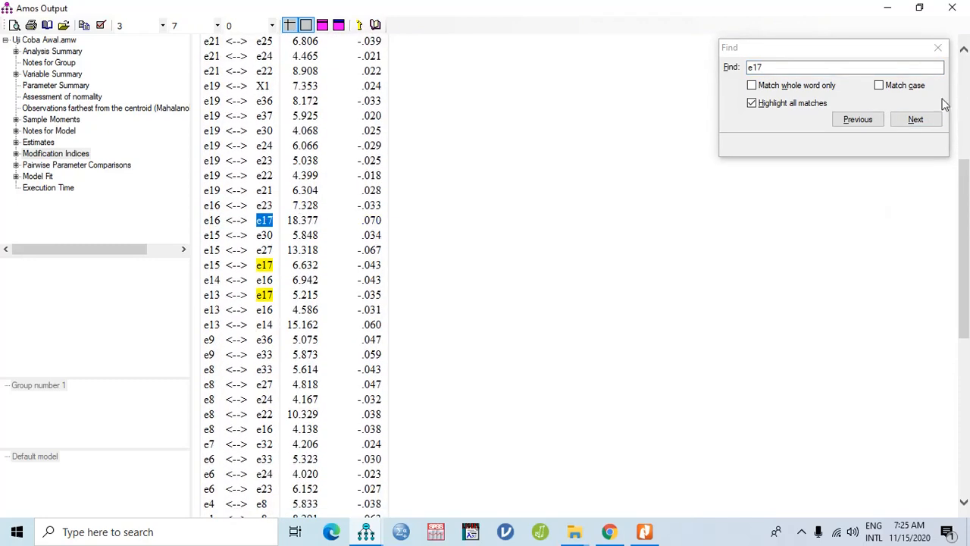
left_click(937, 47)
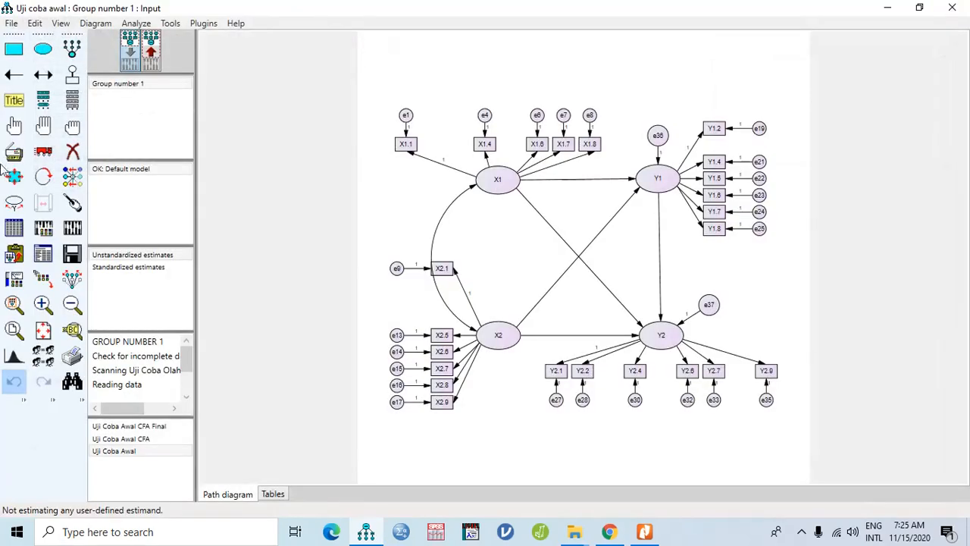
left_click(953, 9)
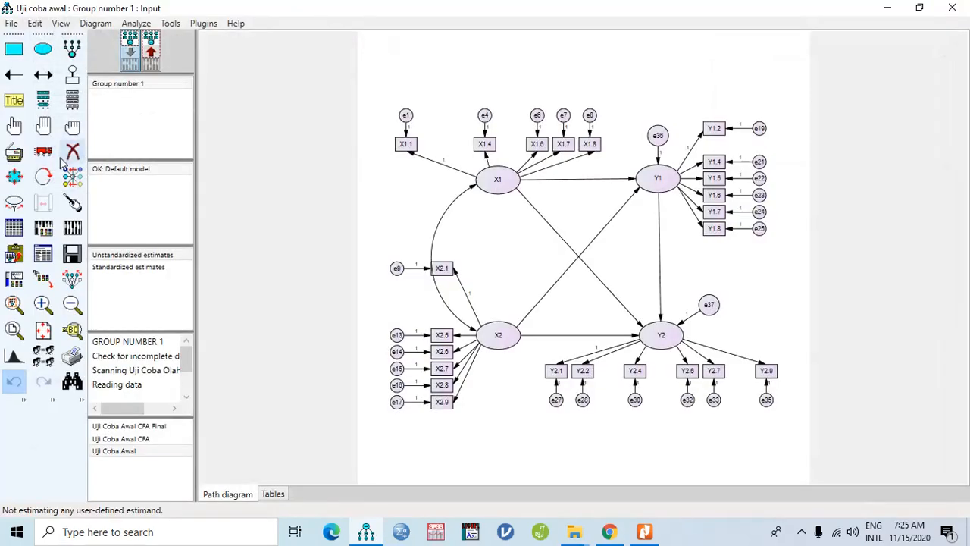
Step: Erase indicator X2.8 and its error term e16 from the path diagram, and recalculate the estimates
left_click(439, 385)
left_click(398, 386)
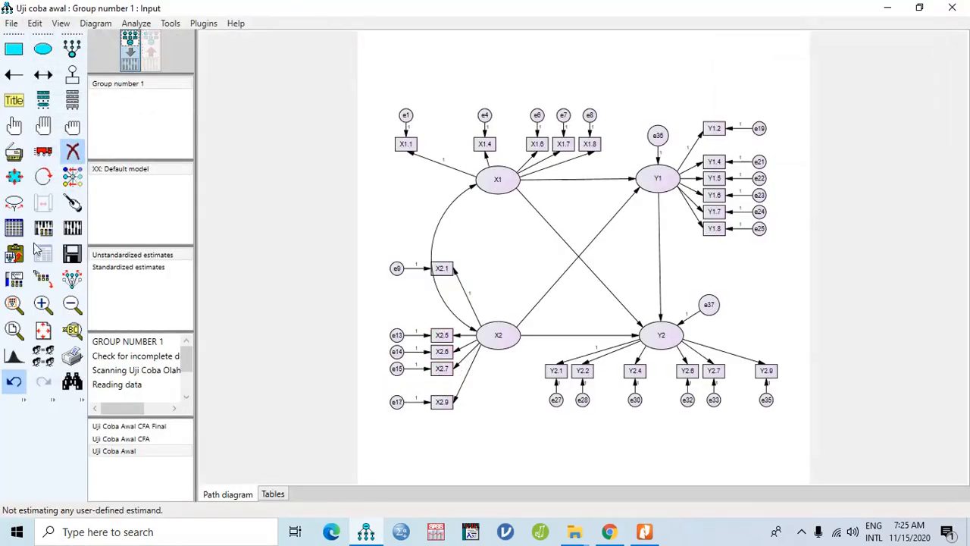
left_click(72, 227)
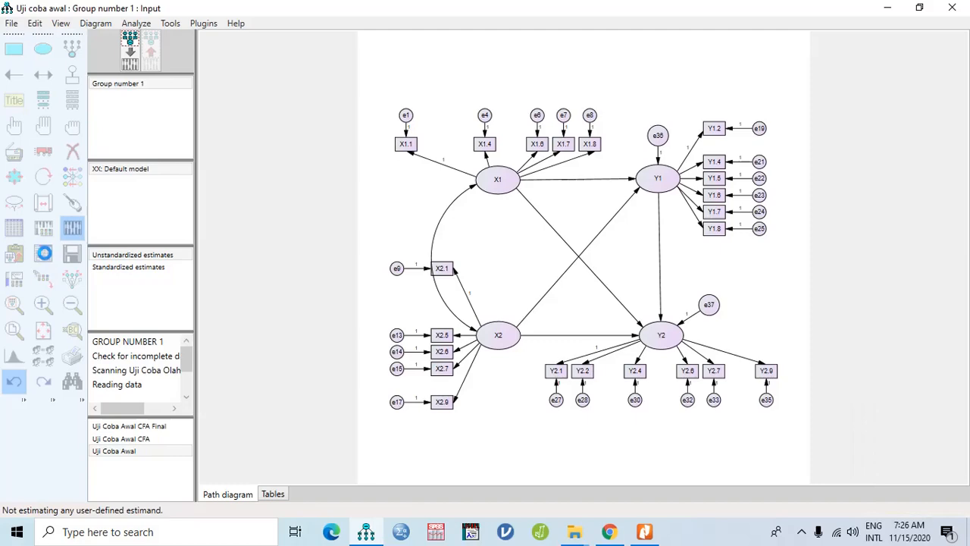
Step: Check the fit summary and covariance modification indices in the text output of the model without X2.8
left_click(72, 227)
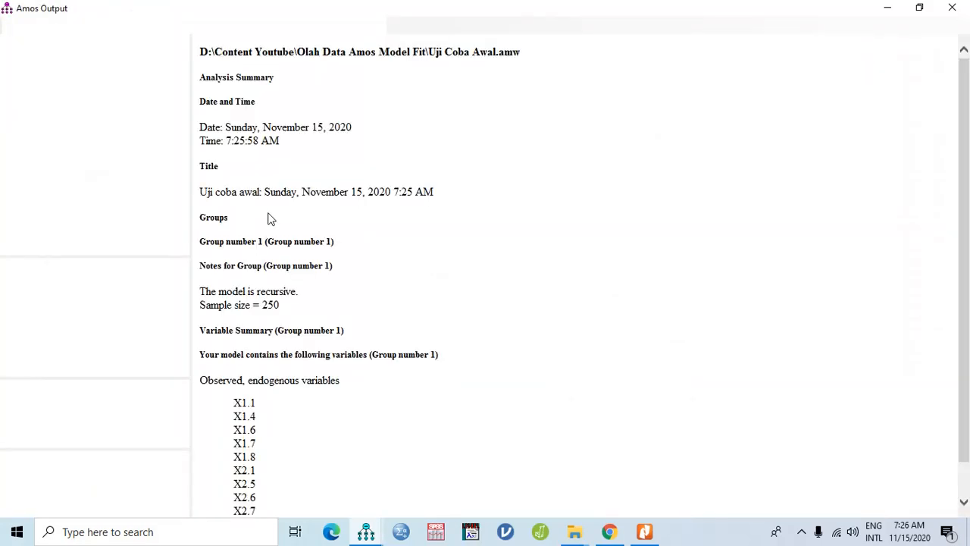
left_click(34, 176)
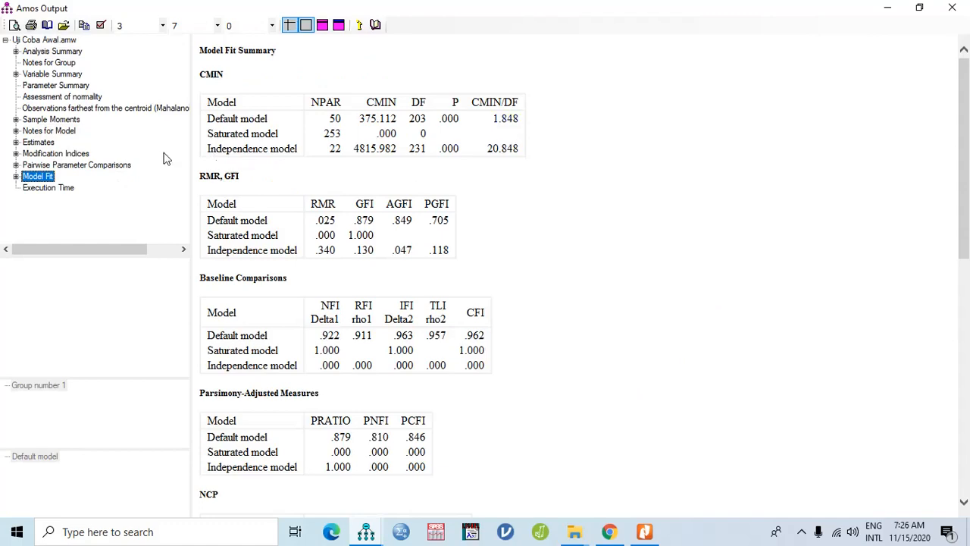
left_click(65, 155)
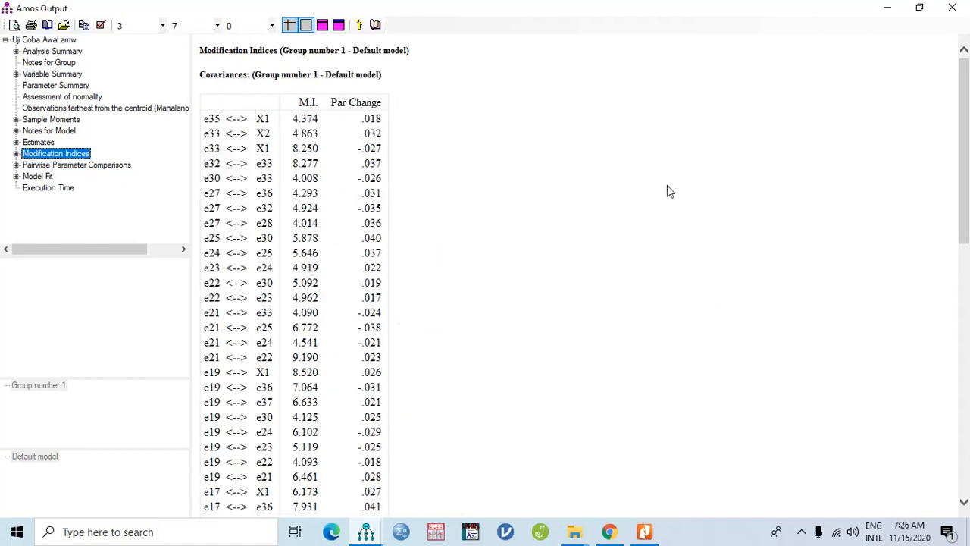
left_click_drag(967, 106, 961, 244)
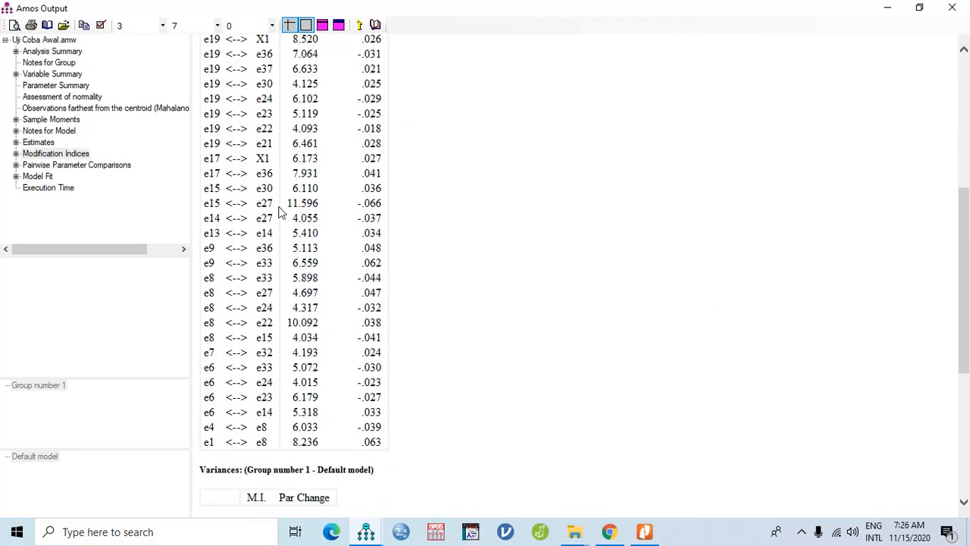
scroll(514, 230, "up", 7)
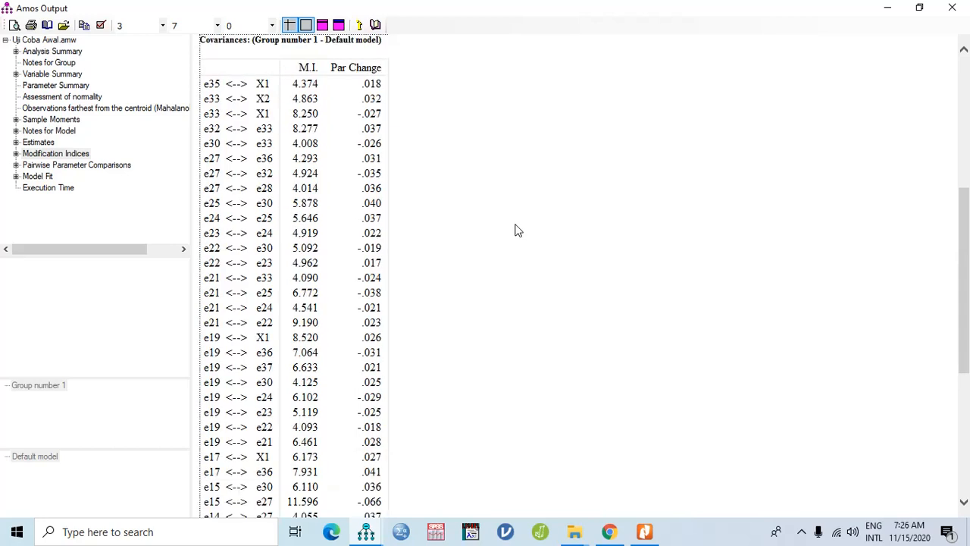
Step: Search the covariance modification indices for e15 and e27 to compare their occurrences, and close the output
key("ctrl+f")
type("e15")
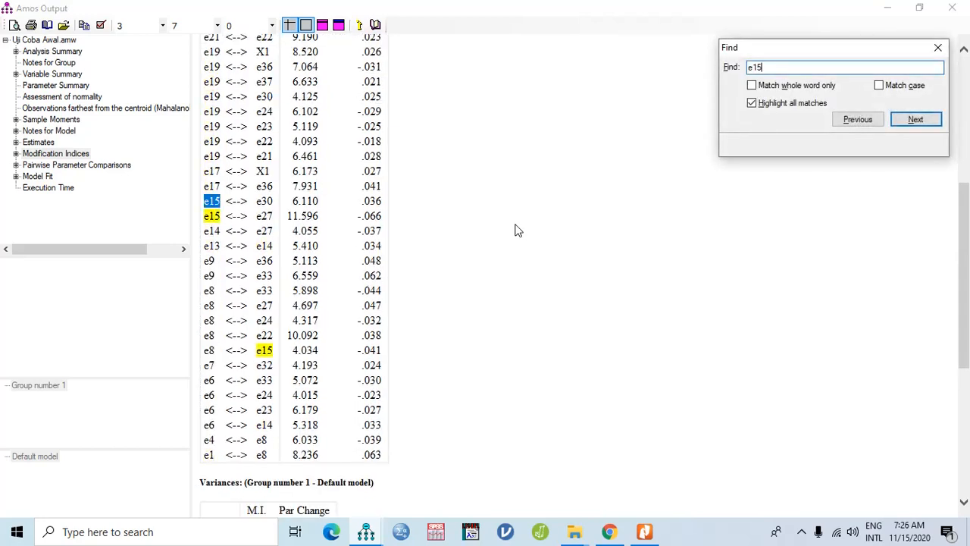
key("BackSpace")
key("BackSpace")
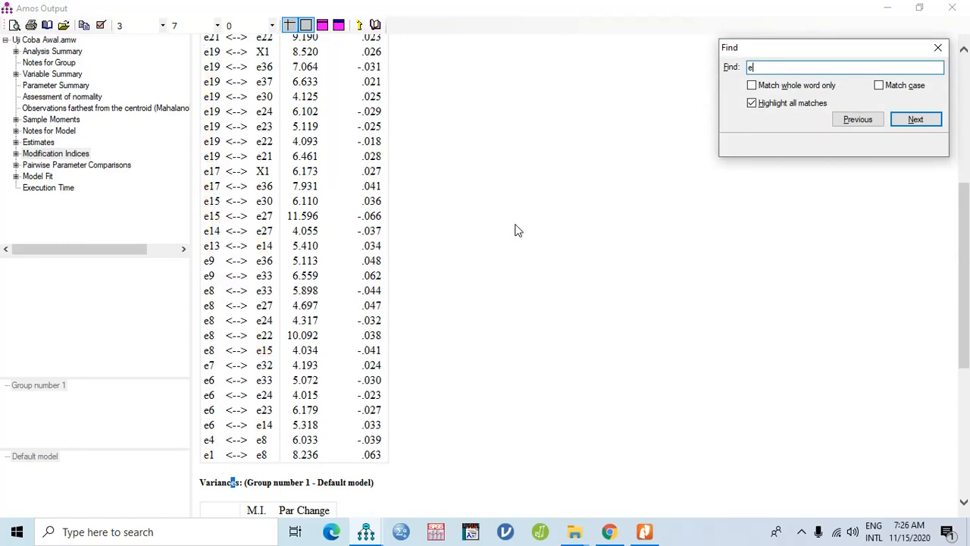
type("27")
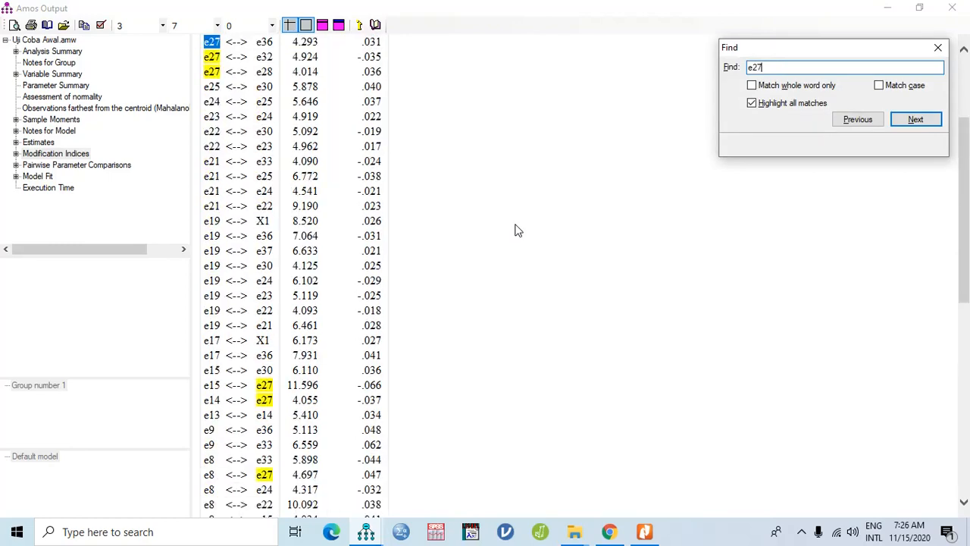
left_click_drag(965, 218, 966, 175)
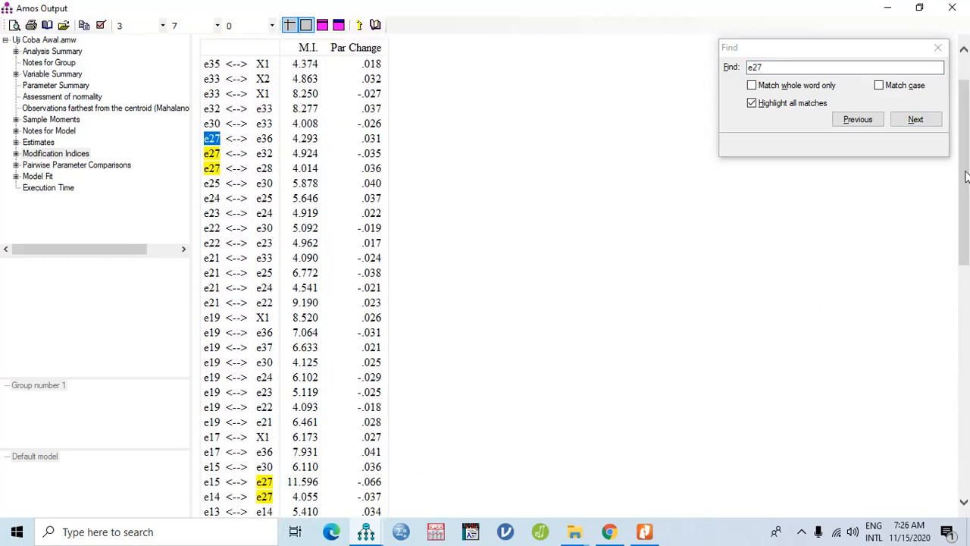
left_click(937, 47)
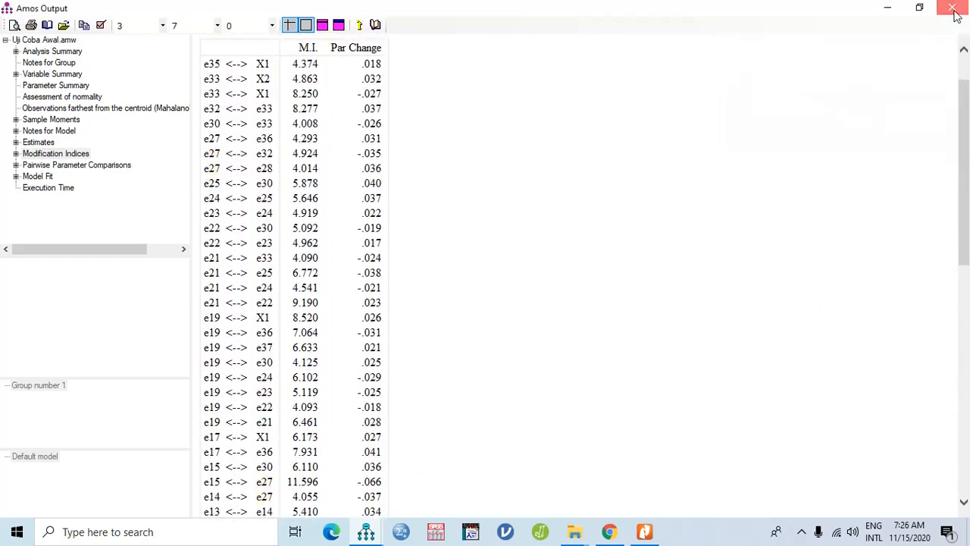
left_click(953, 8)
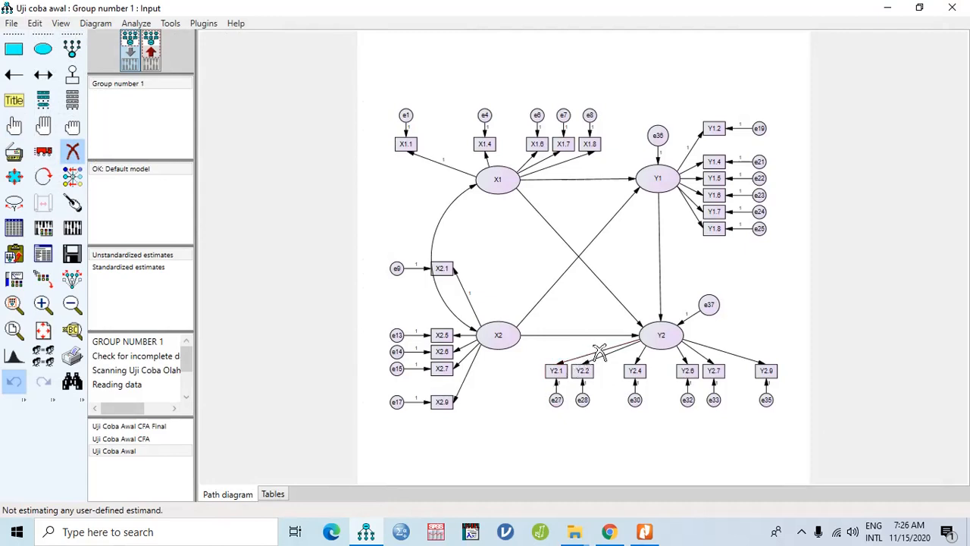
Step: Erase indicator Y2.1 and its error term e27 from the path diagram
left_click(558, 375)
left_click(557, 400)
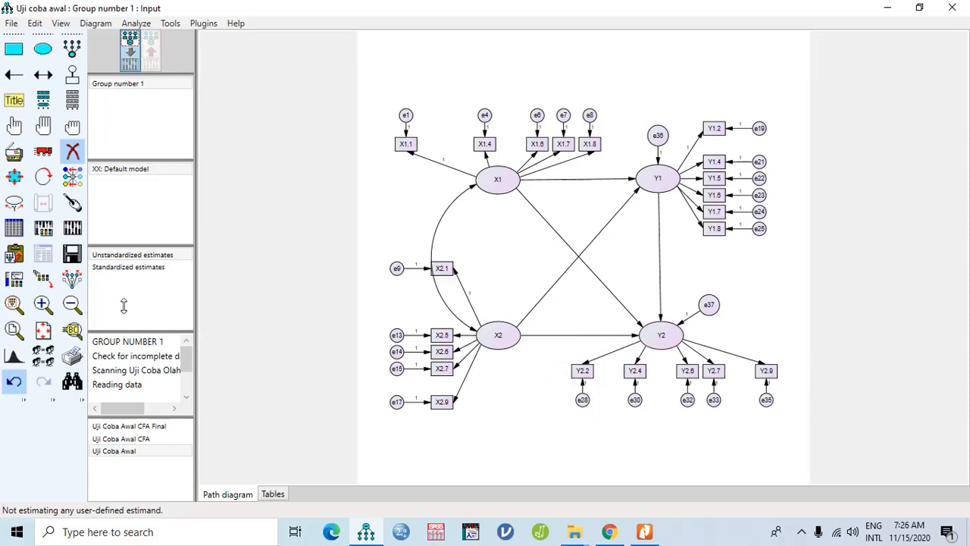
left_click(73, 161)
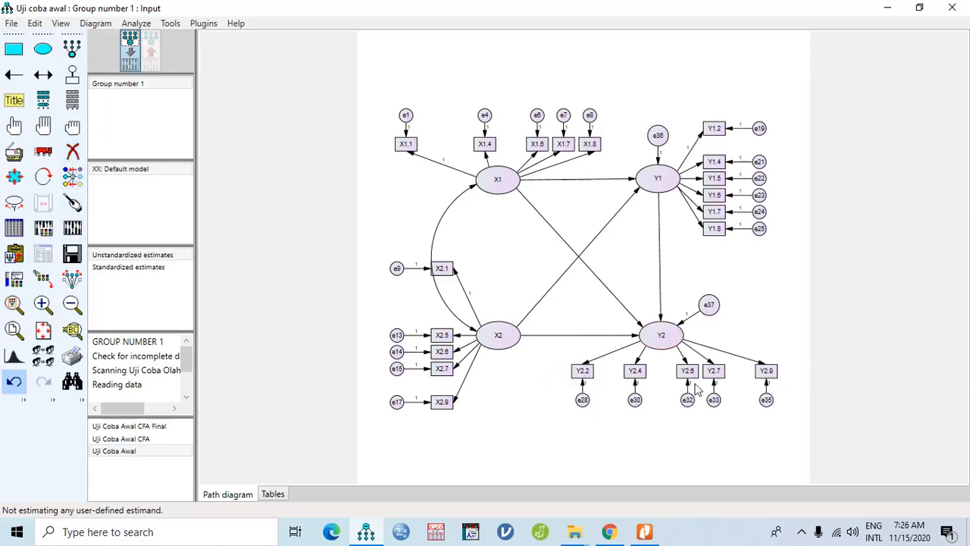
Step: Fix the regression weight of the path from Y2 to Y2.2 at 1, and recalculate the estimates
double_click(587, 361)
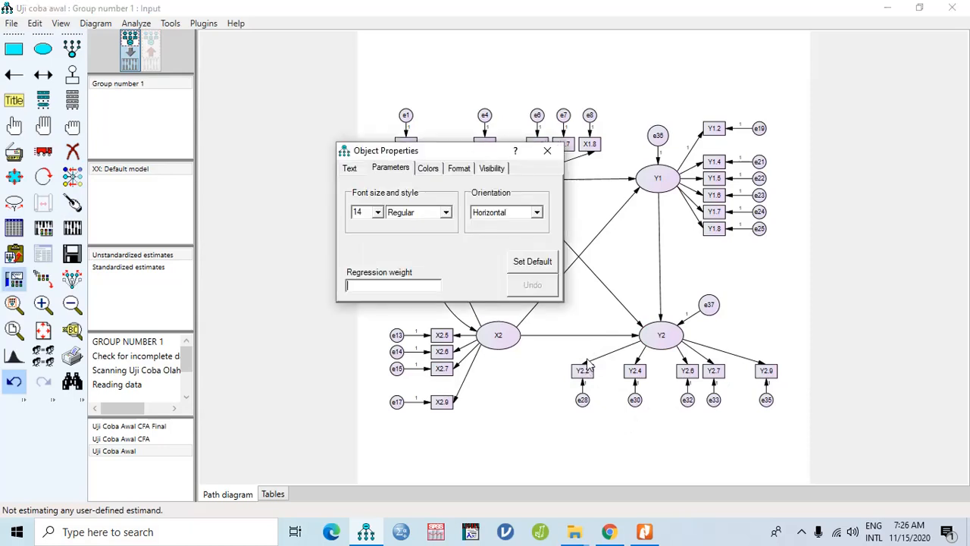
type("1")
left_click(542, 159)
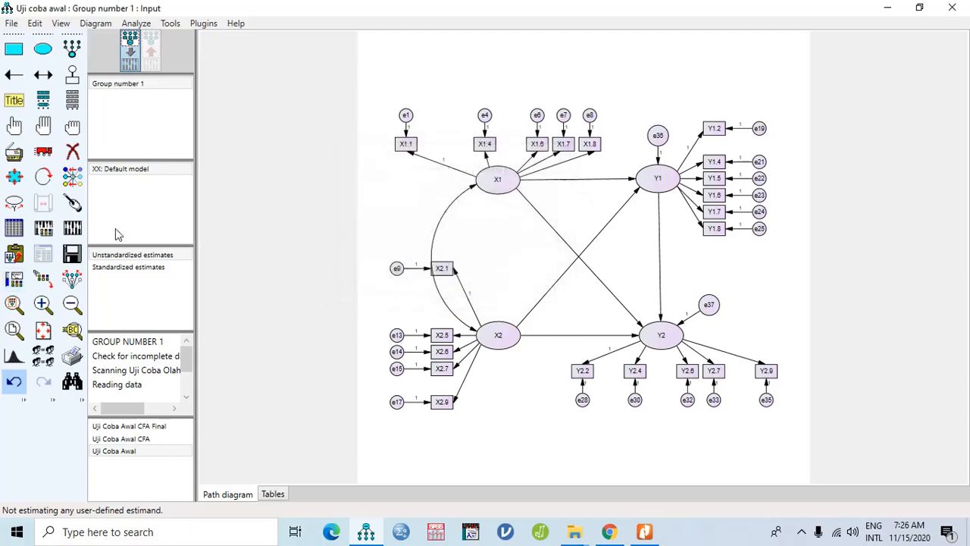
left_click(69, 232)
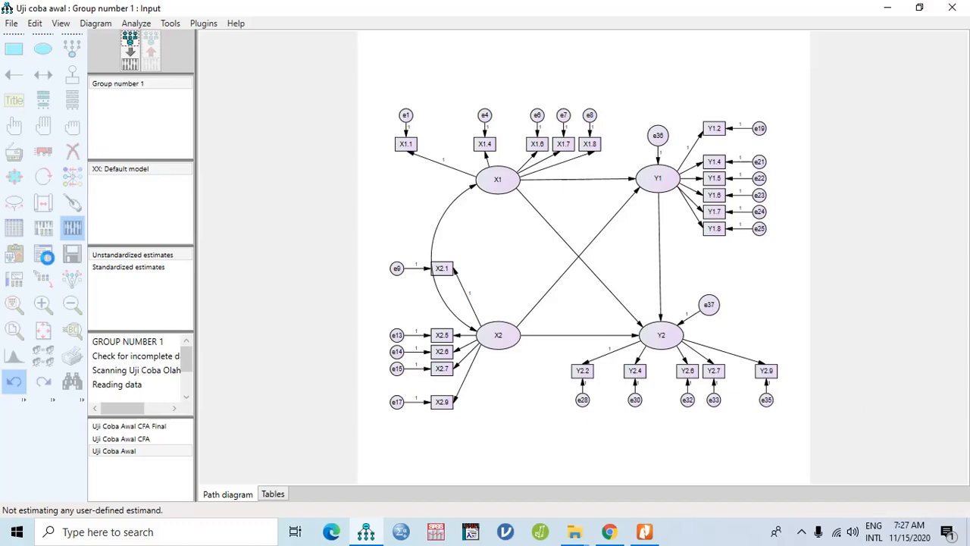
Step: Check the fit summary and covariance modification indices in the text output of the model without Y2.1
left_click(43, 258)
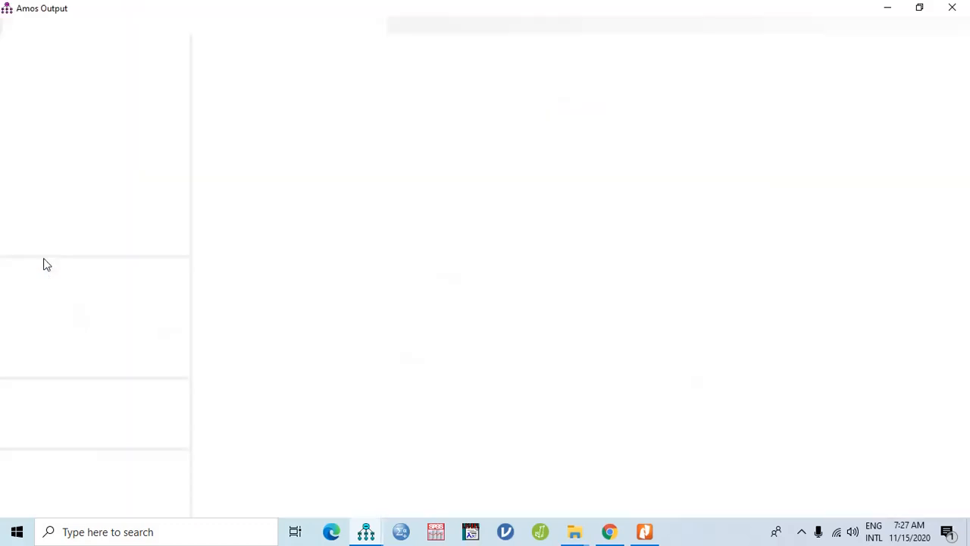
left_click(39, 177)
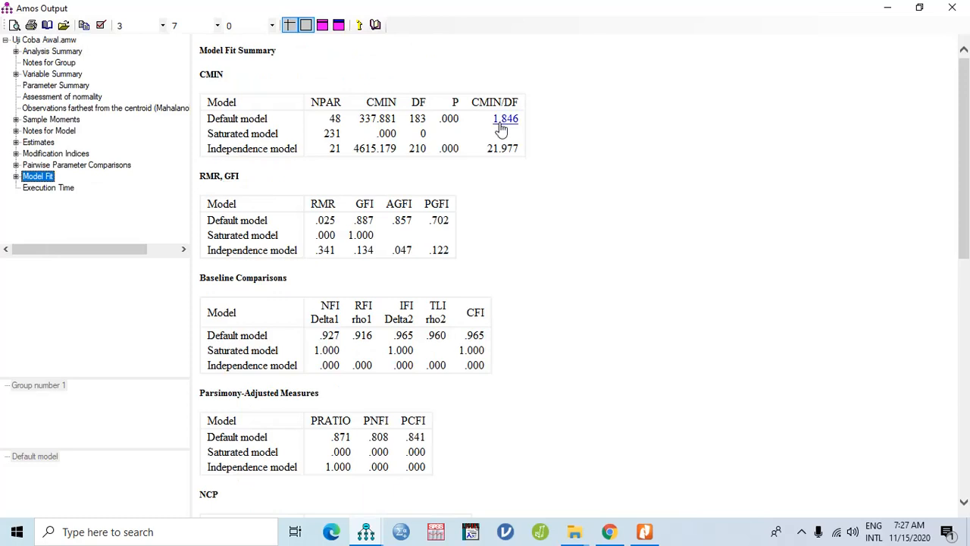
left_click(88, 156)
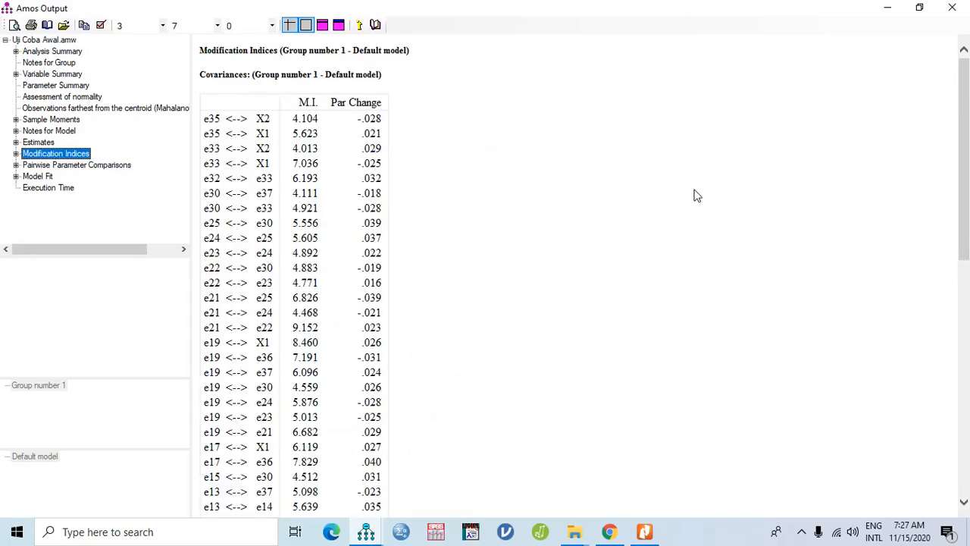
scroll(695, 196, "down", 6)
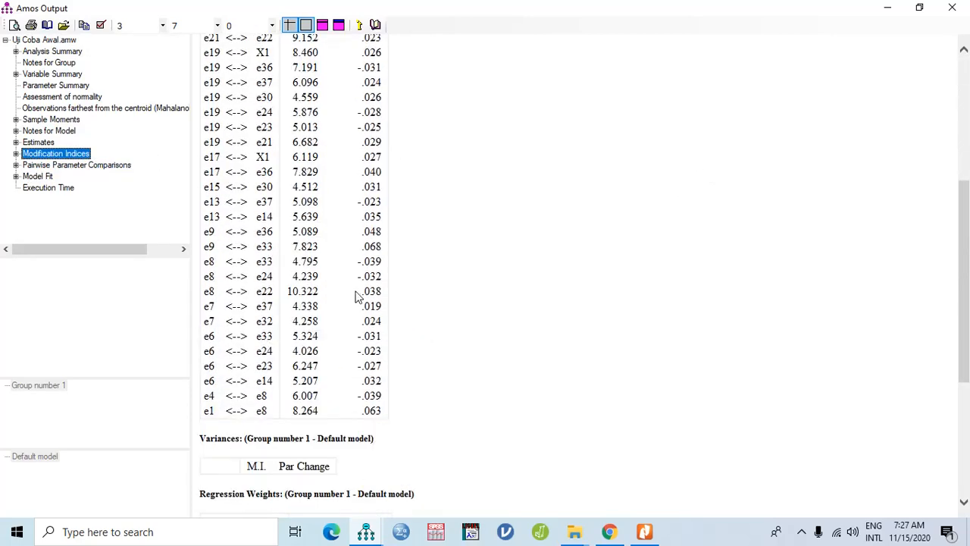
Step: Search the covariance modification indices for e8 and e22 to compare their occurrences, and close the output
left_click(528, 292)
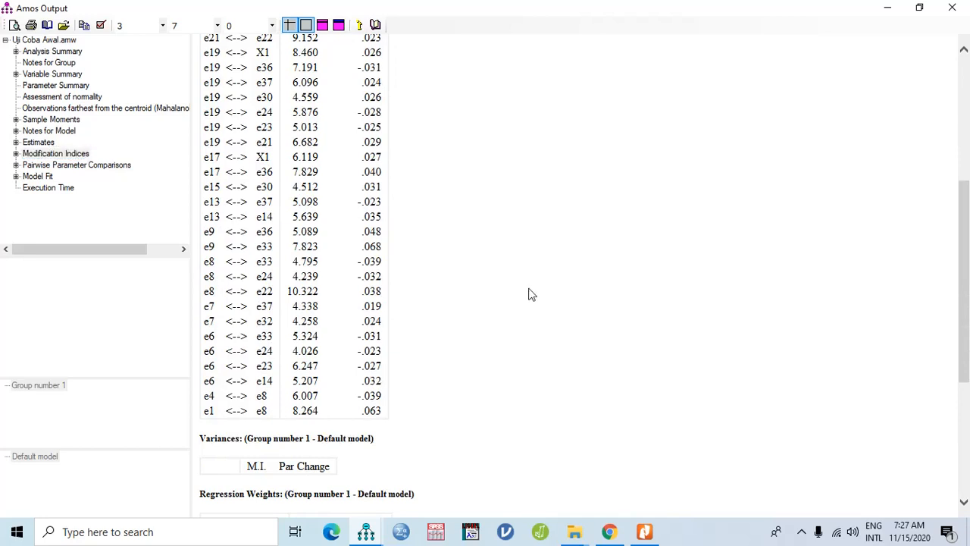
scroll(529, 292, "up", 5)
key("ctrl+f")
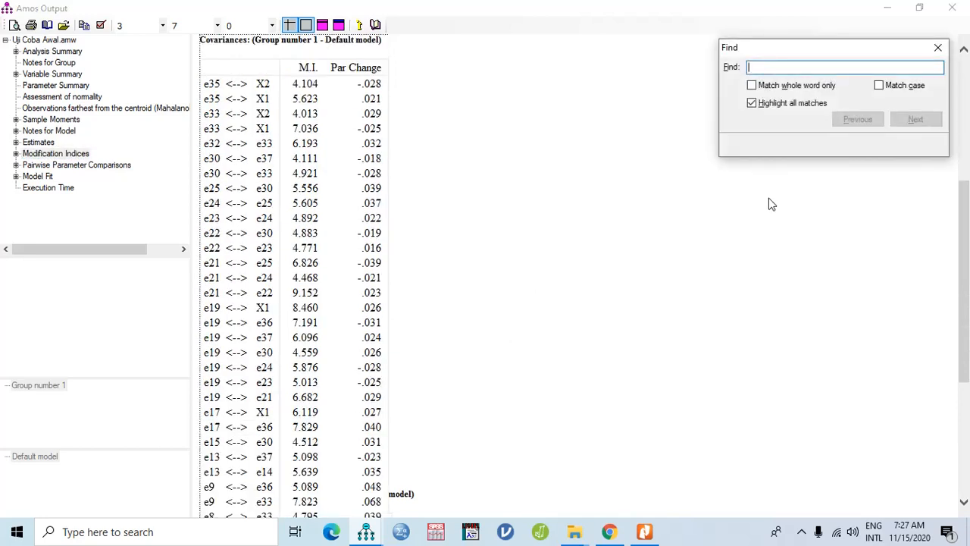
type("e8")
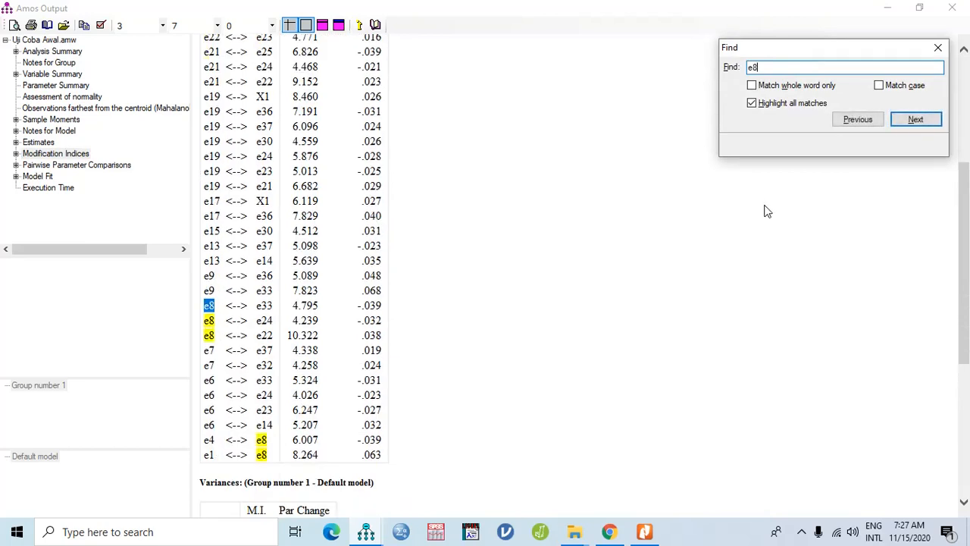
key("BackSpace")
type("22")
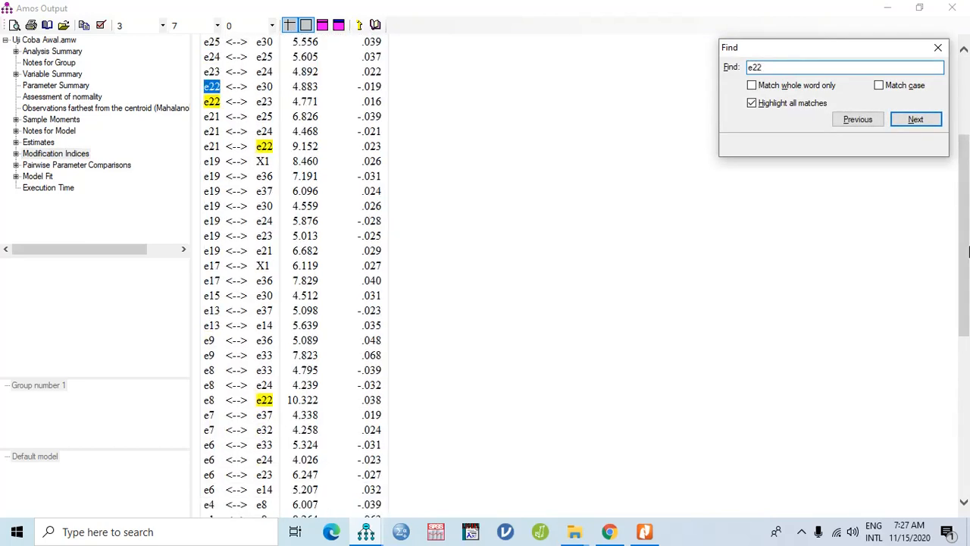
mouse_move(966, 275)
left_mouse_down()
mouse_move(967, 320)
mouse_move(968, 198)
mouse_move(968, 265)
left_mouse_up()
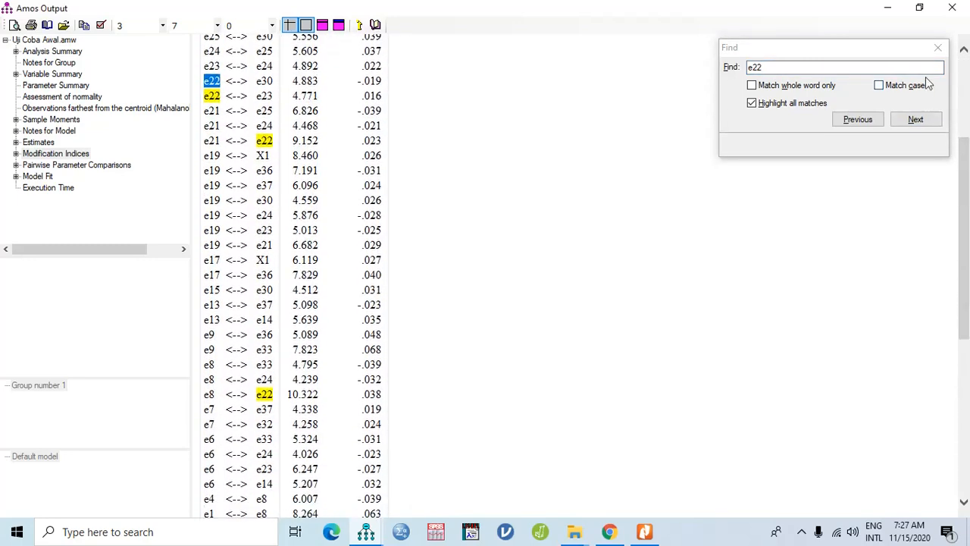
left_click(937, 49)
left_click(952, 8)
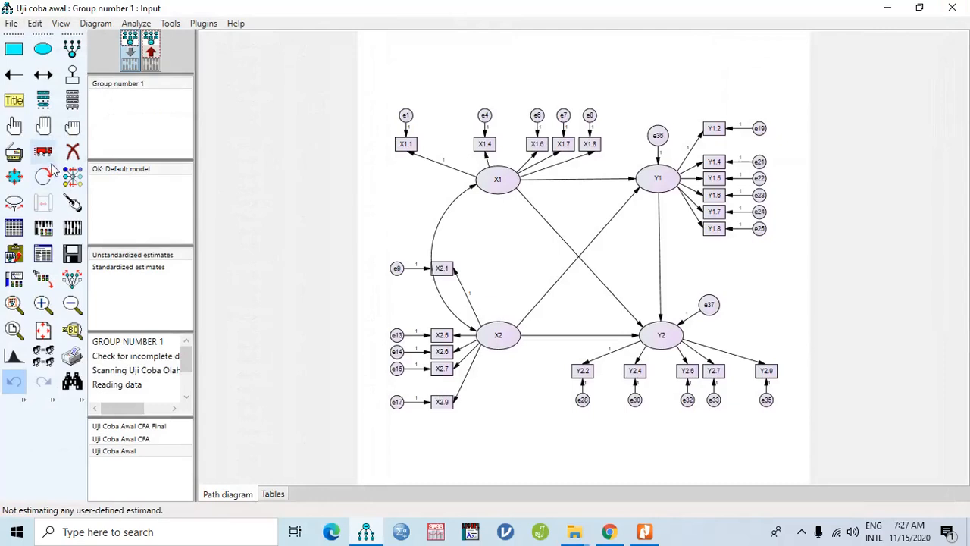
Step: Erase indicator X1.8 and its error term e8 from the path diagram, and recalculate the estimates
left_click(81, 154)
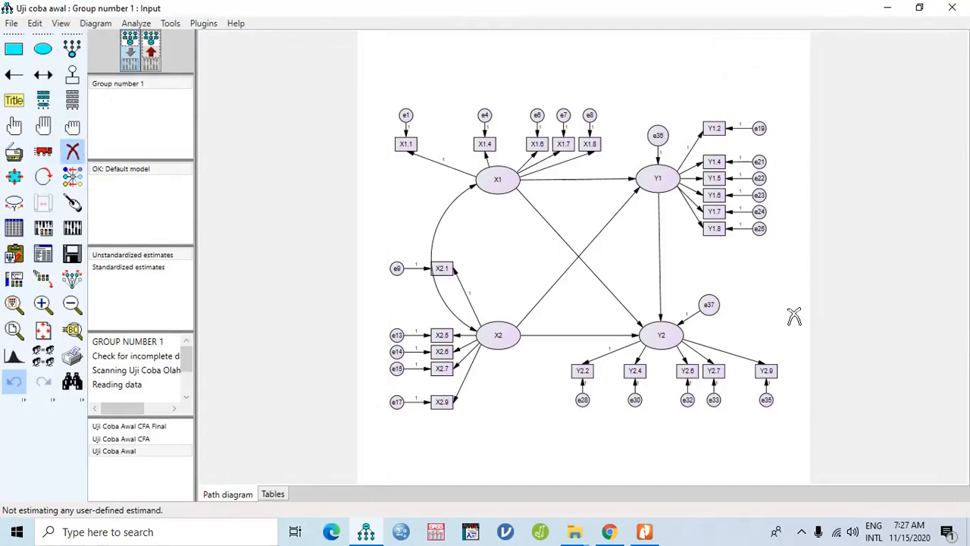
left_click(590, 144)
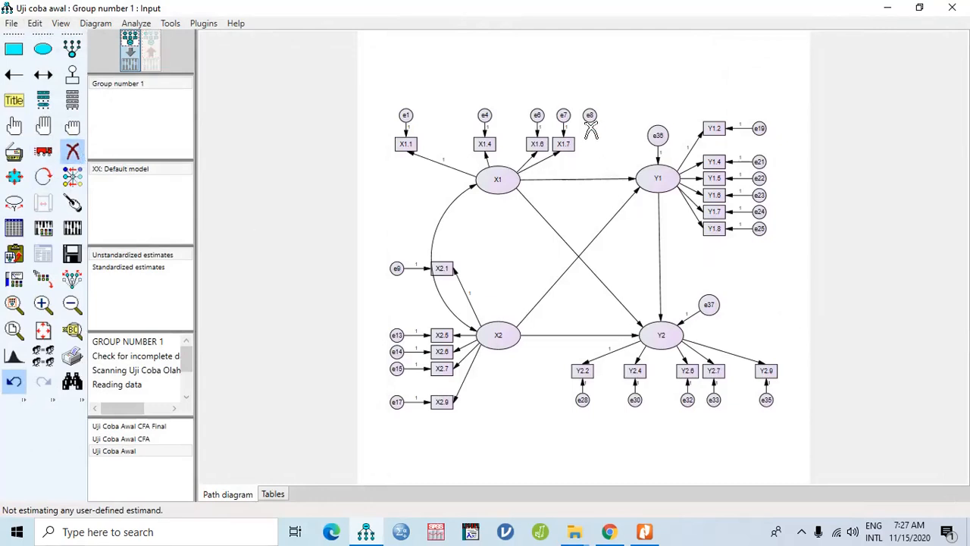
left_click(589, 116)
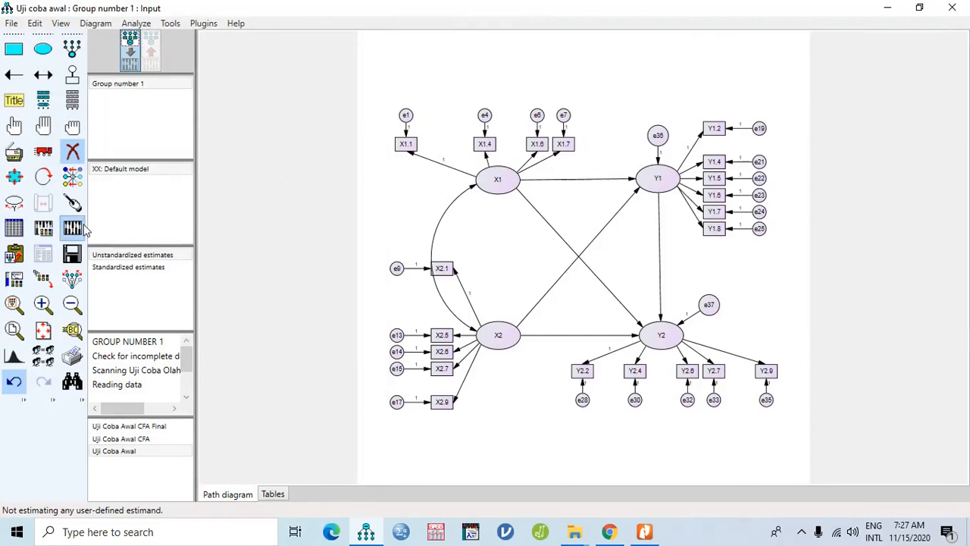
left_click(84, 227)
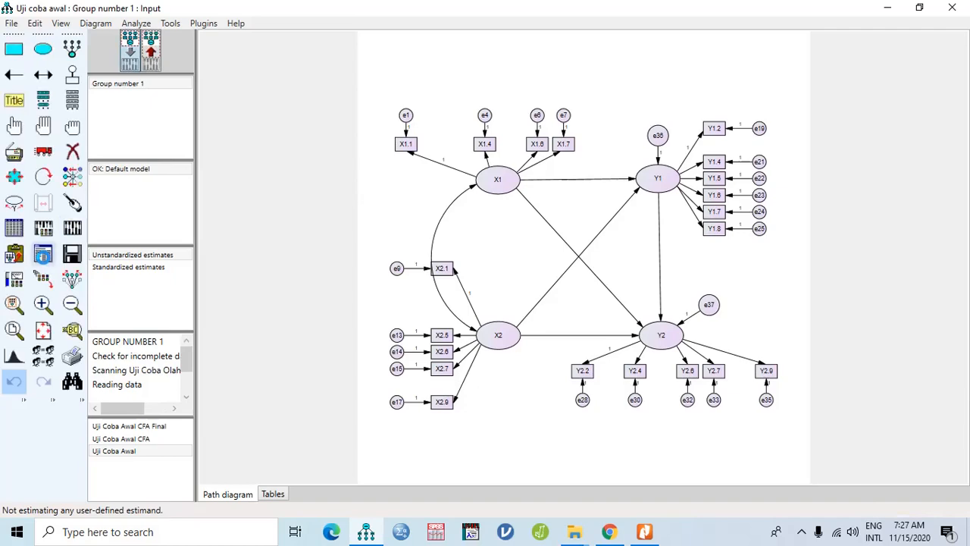
Step: Check the fit summary and covariance modification indices in the text output of the model without X1.8
left_click(43, 256)
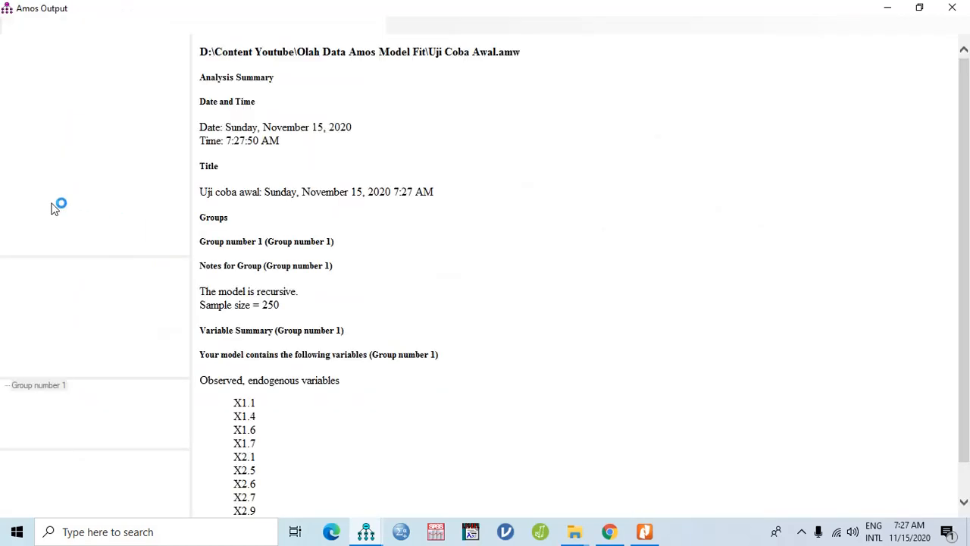
left_click(44, 177)
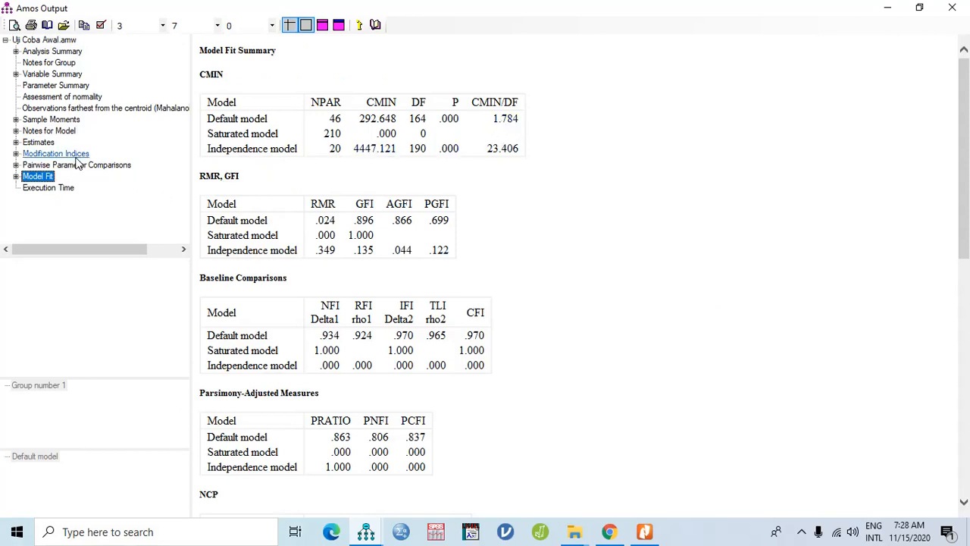
left_click(56, 153)
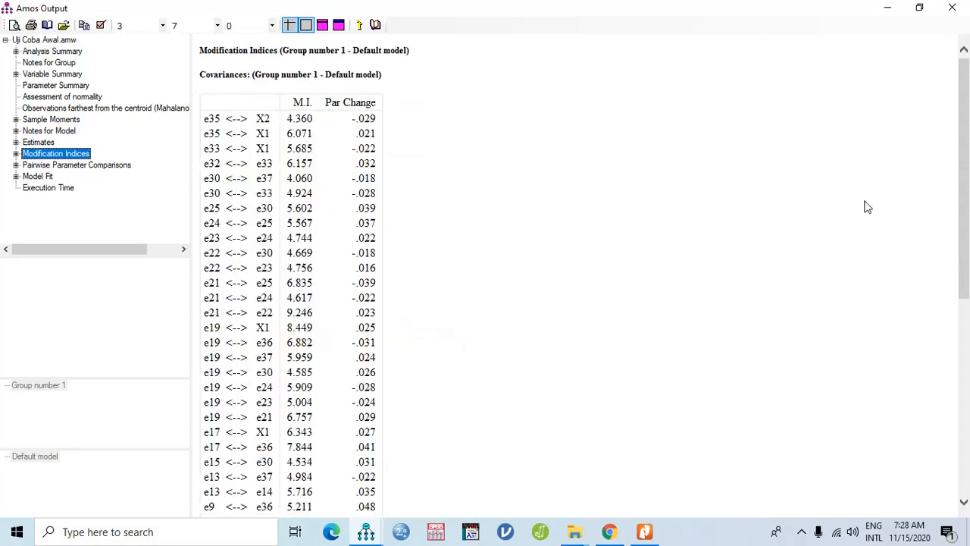
left_click_drag(968, 139, 960, 199)
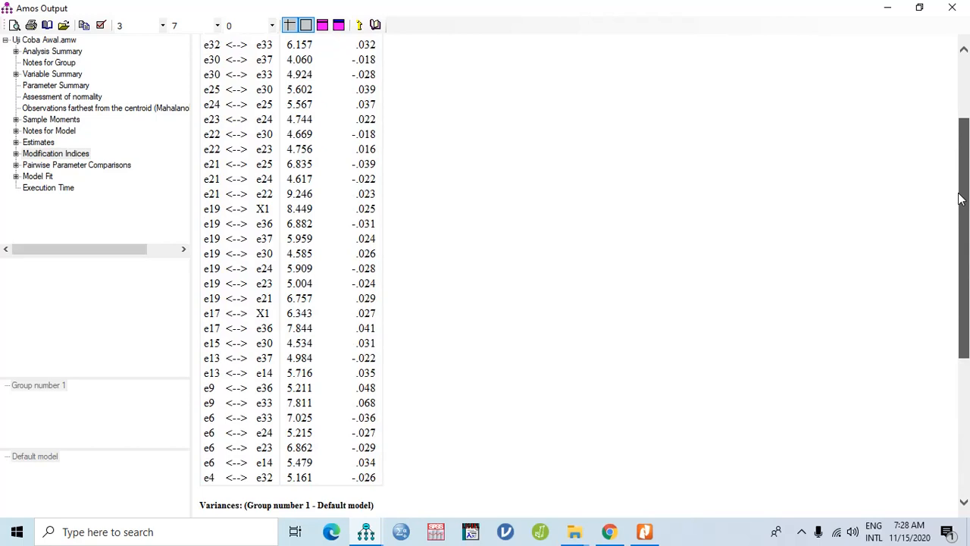
mouse_move(960, 199)
left_mouse_down()
mouse_move(959, 182)
mouse_move(955, 191)
mouse_move(931, 182)
mouse_move(959, 157)
mouse_move(945, 210)
mouse_move(955, 188)
left_mouse_up()
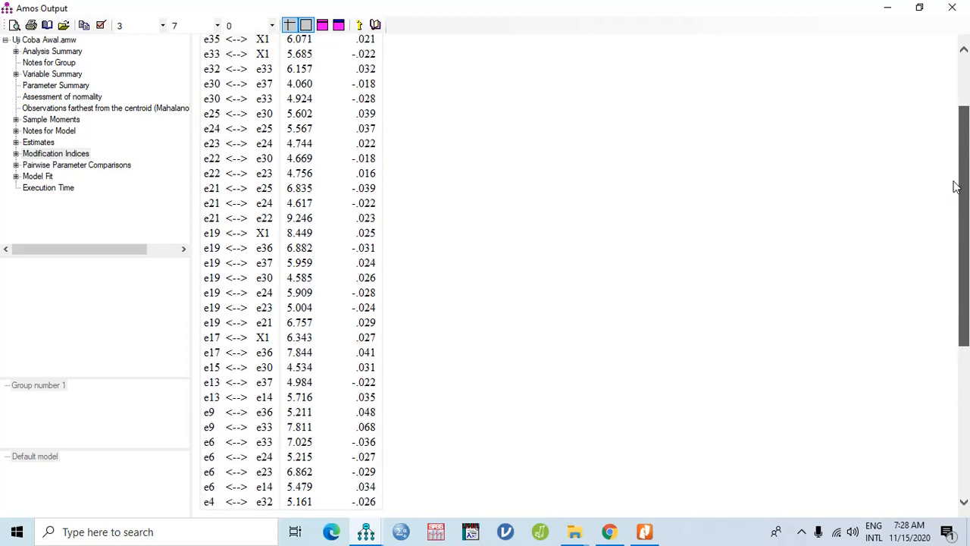
left_click_drag(955, 187, 954, 185)
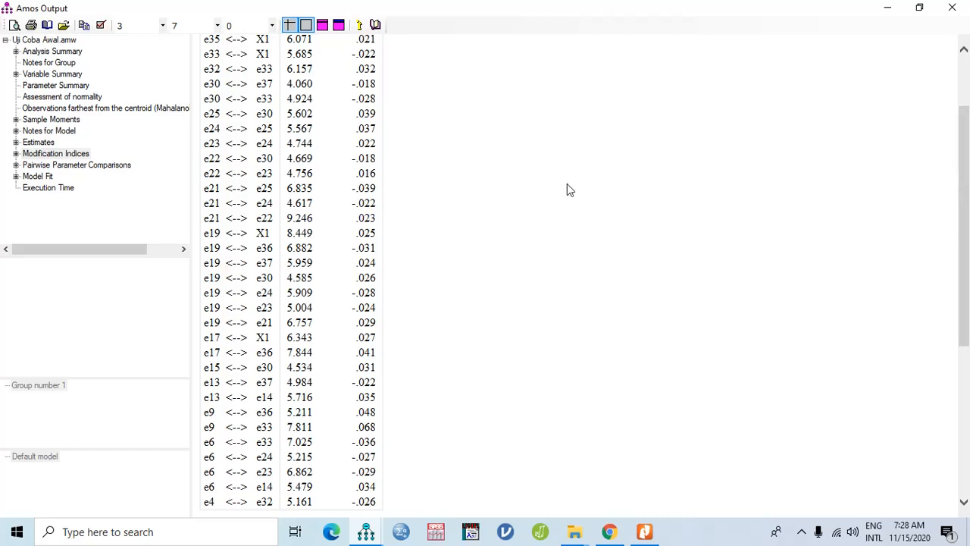
Step: Search the covariance modification indices for e21 and e22 to compare their occurrences, and close the output
scroll(567, 184, "up", 2)
key("ctrl+f")
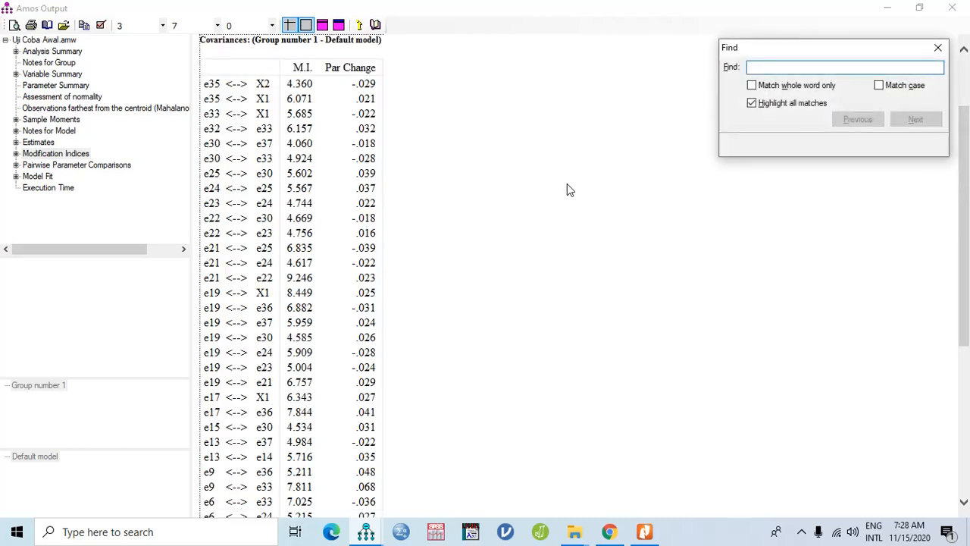
type("e21")
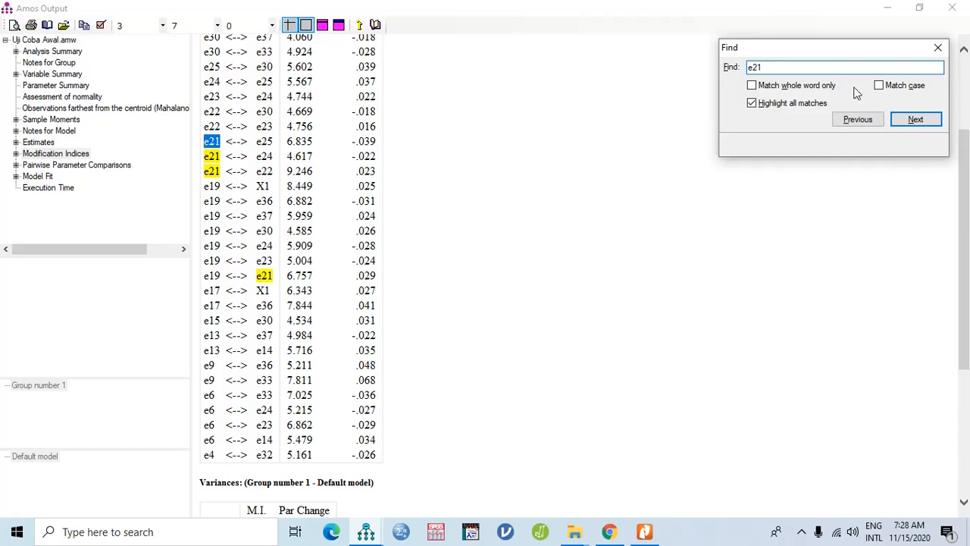
key("BackSpace")
type("2")
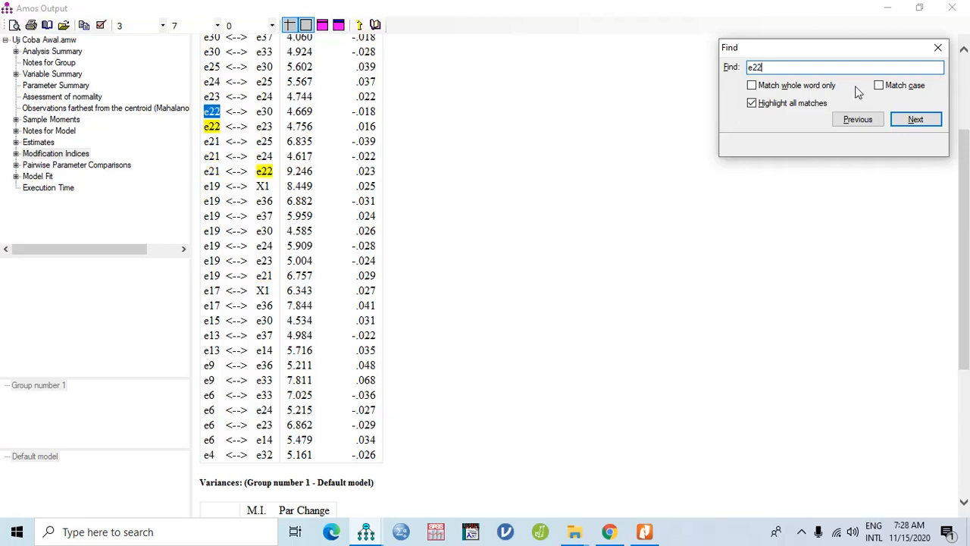
left_click(938, 47)
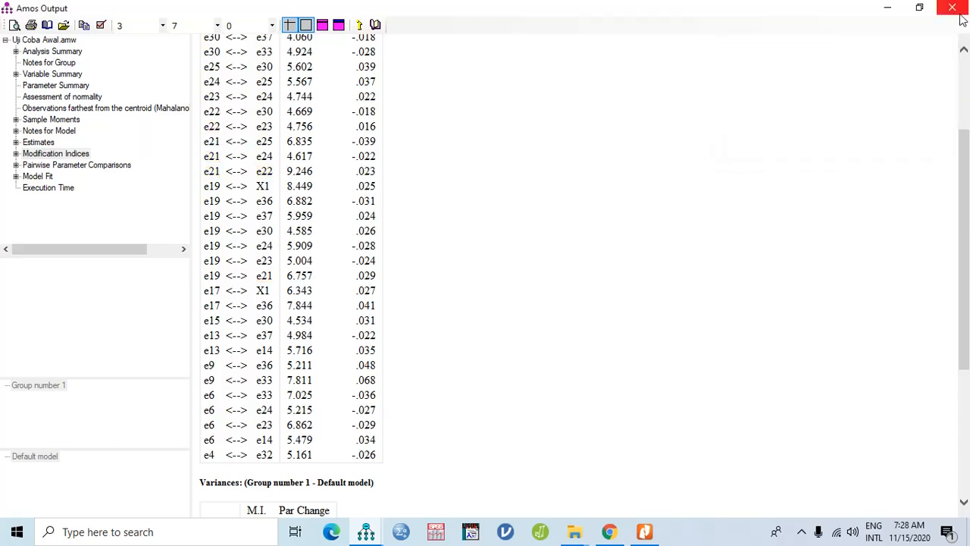
left_click(952, 8)
Step: Erase indicator Y1.4 and its error term e21 from the path diagram, and recalculate the estimates
left_click(72, 151)
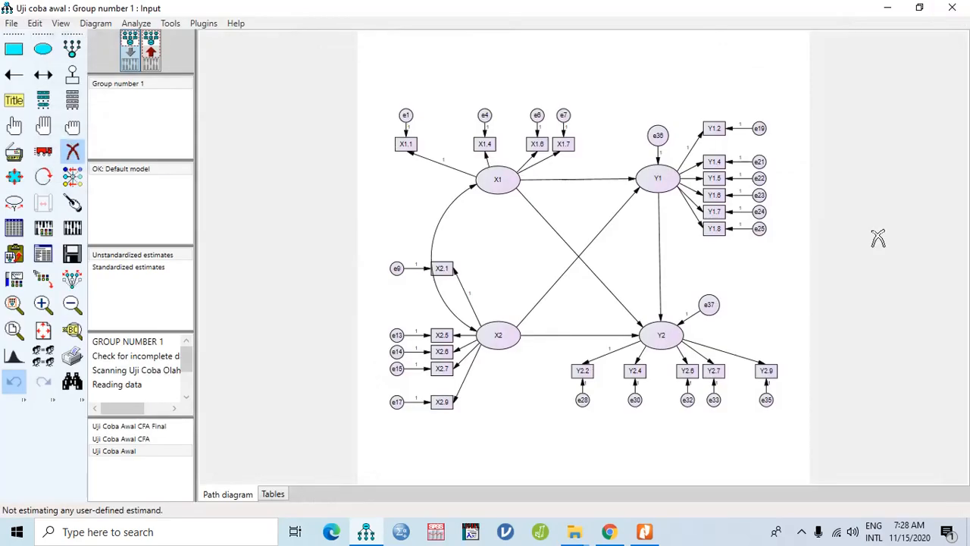
left_click(719, 161)
left_click(758, 161)
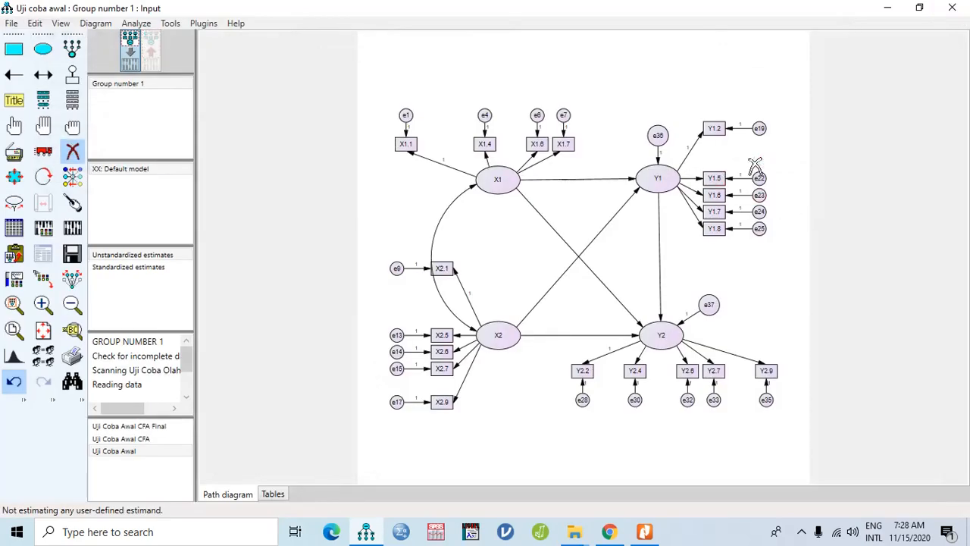
left_click(72, 228)
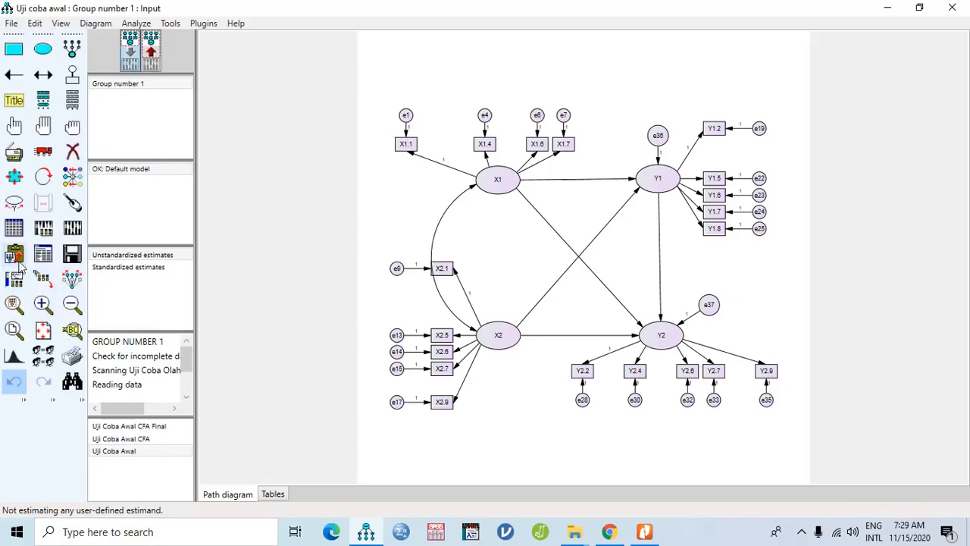
Step: Check the fit summary and covariance modification indices in the text output of the model without Y1.4
left_click(43, 254)
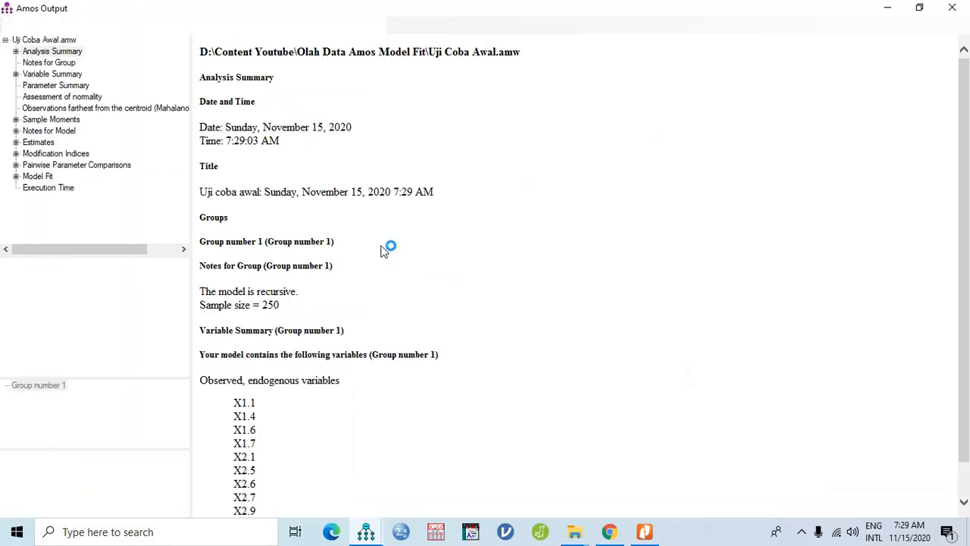
left_click(37, 175)
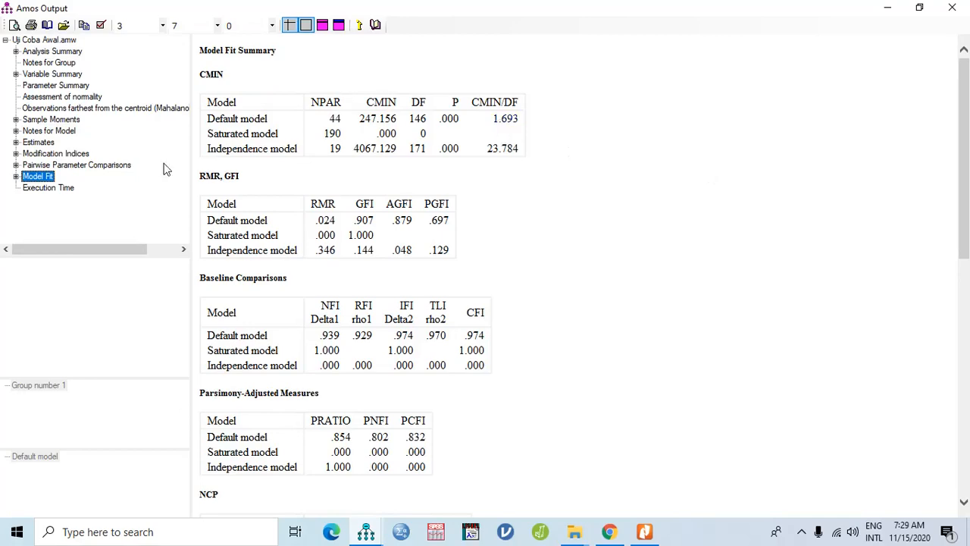
left_click(56, 153)
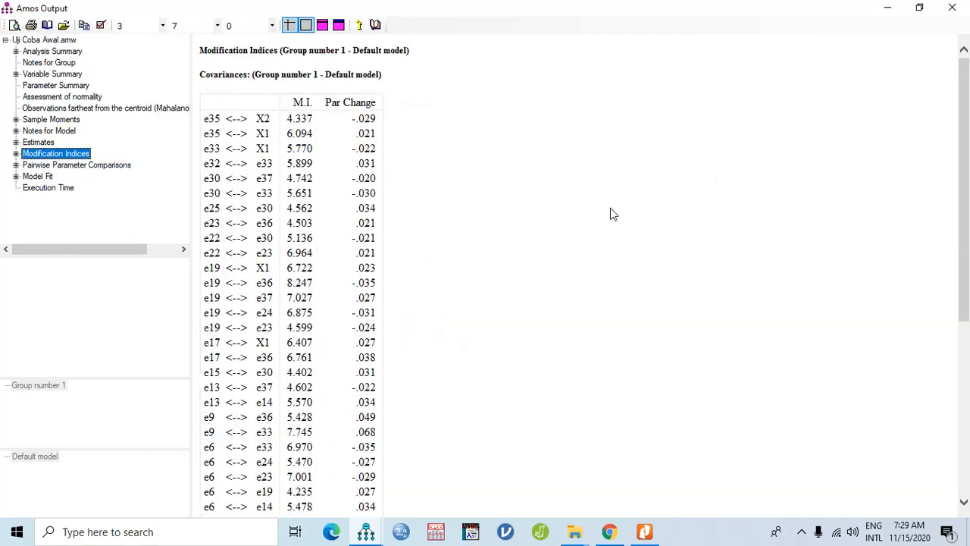
scroll(612, 214, "down", 4)
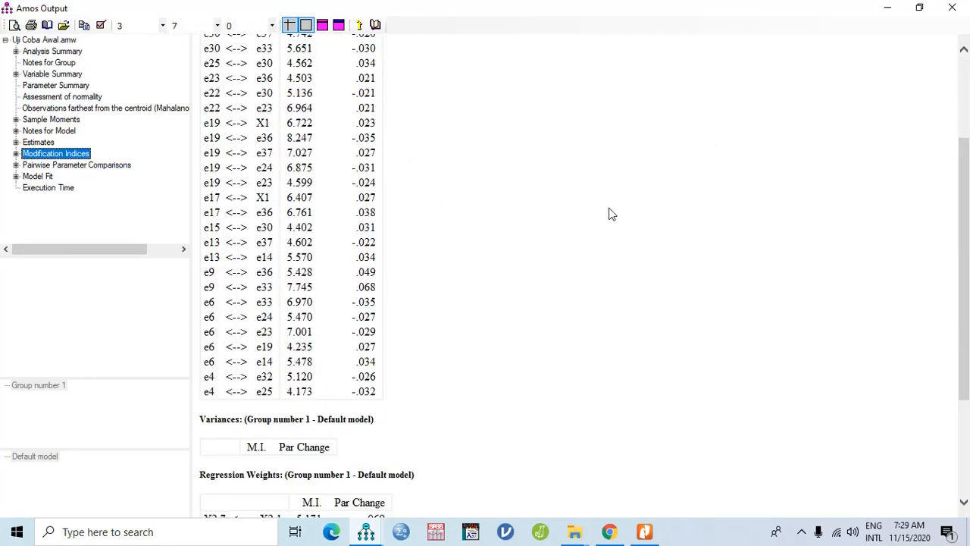
scroll(612, 214, "up", 4)
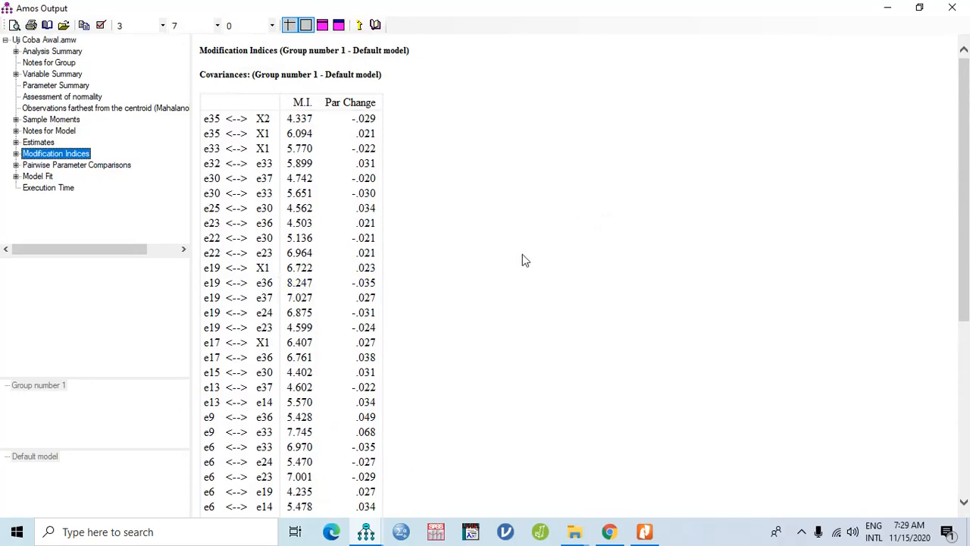
Step: Compare the covariance modification indices with the error terms in the path diagram, and close the output
left_click(365, 531)
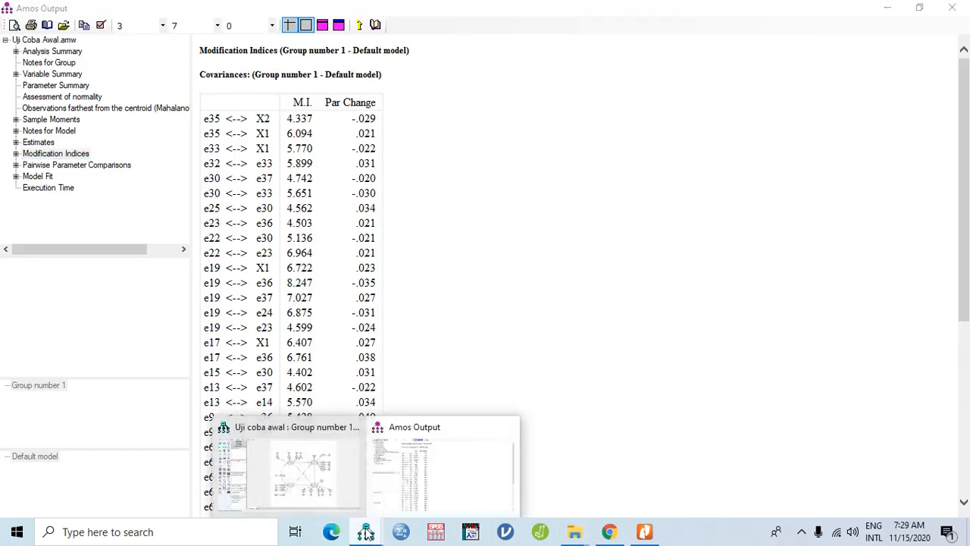
left_click(308, 489)
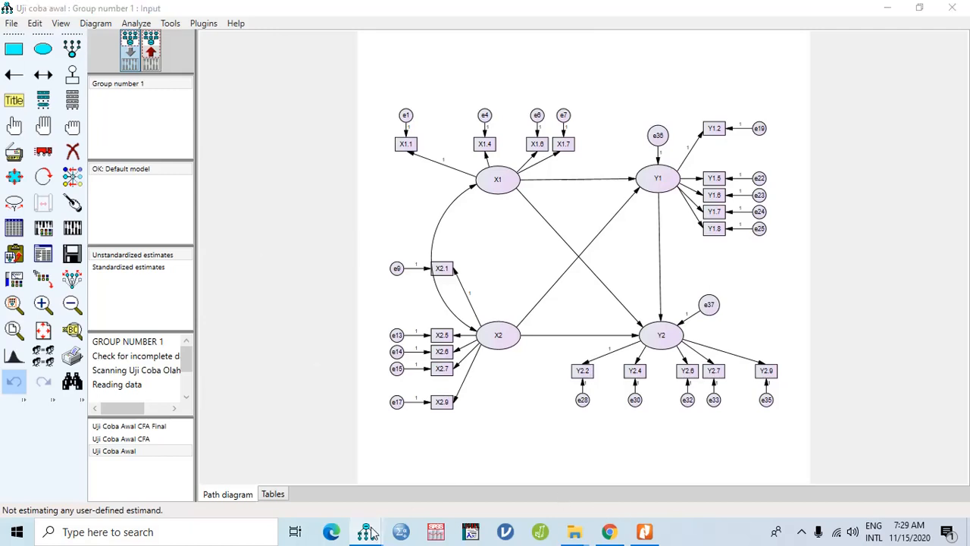
mouse_move(374, 531)
left_click(455, 489)
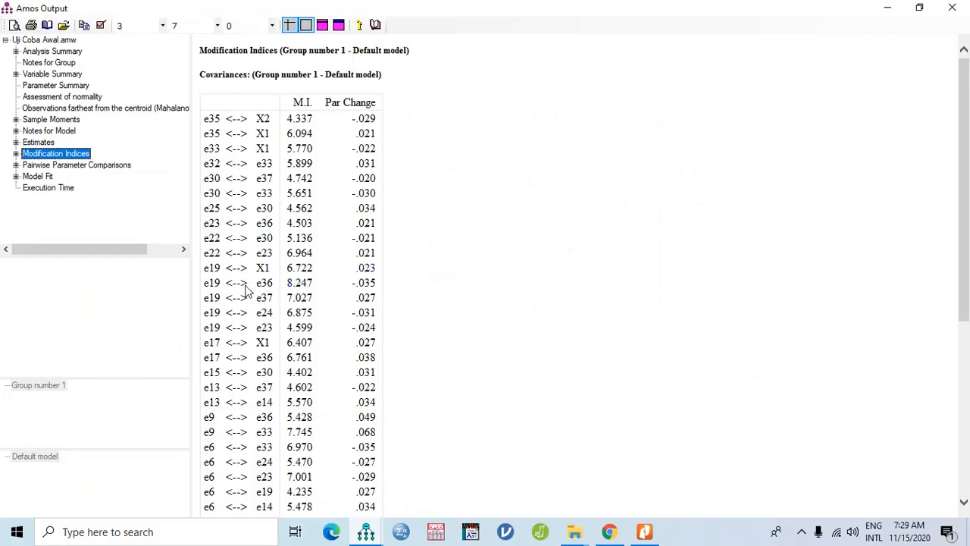
left_click(952, 7)
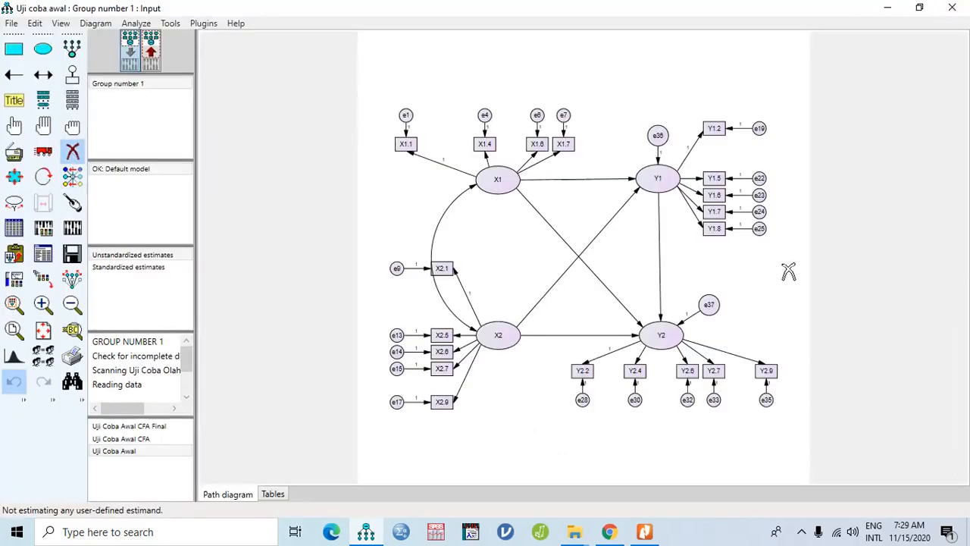
Step: Erase indicator Y1.2, its path from Y1 and its error term e19 from the path diagram
left_click(687, 157)
left_click(714, 129)
left_click(759, 129)
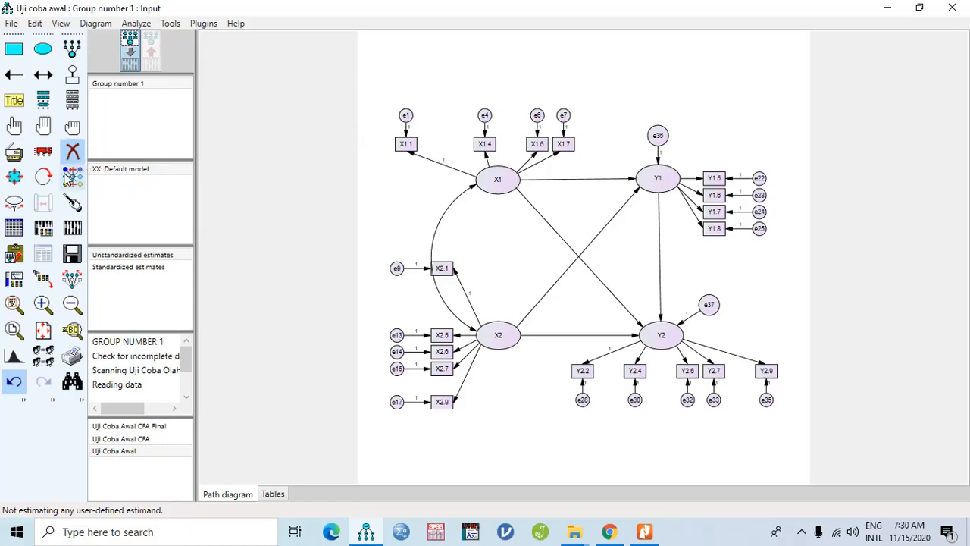
Step: Fix the regression weight of the path from Y1 to Y1.5 at 1, and recalculate the estimates
double_click(698, 183)
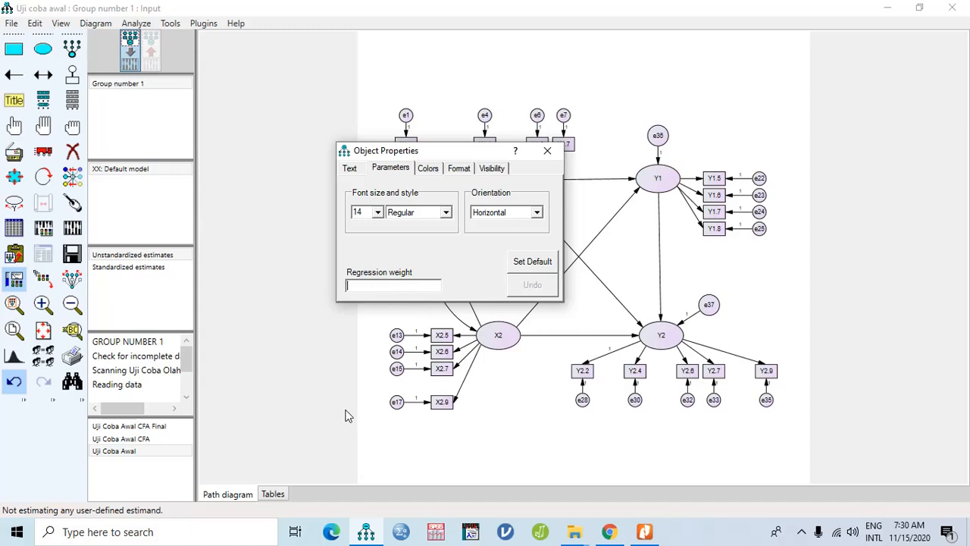
type("1")
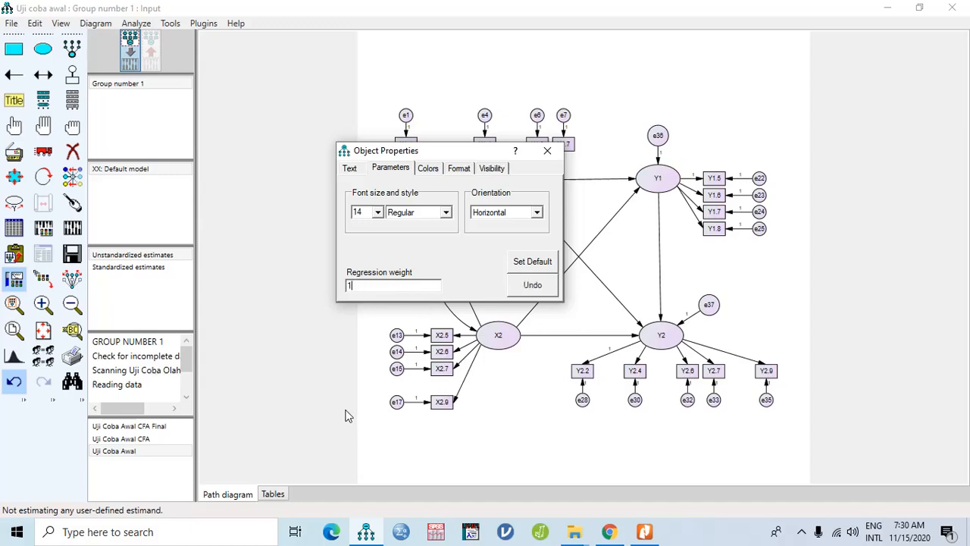
left_click(547, 151)
left_click(72, 228)
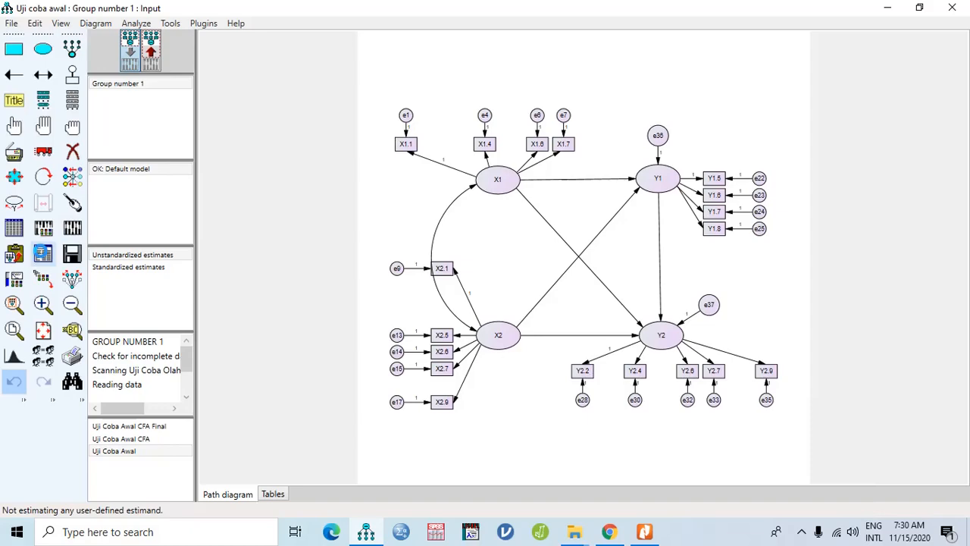
Step: Check the fit summary and modification indices of the model without Y1.2, and compare the covariance indices with the path diagram
left_click(43, 253)
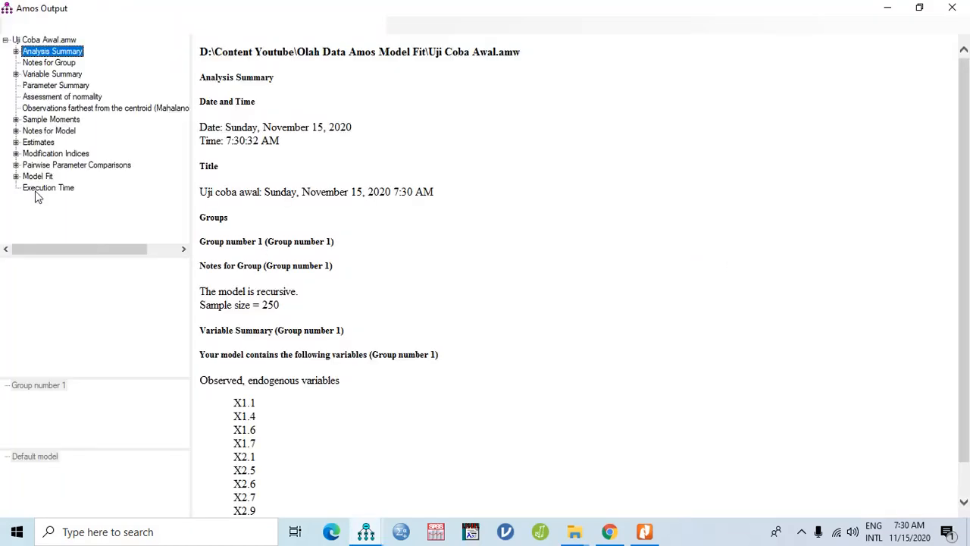
left_click(38, 176)
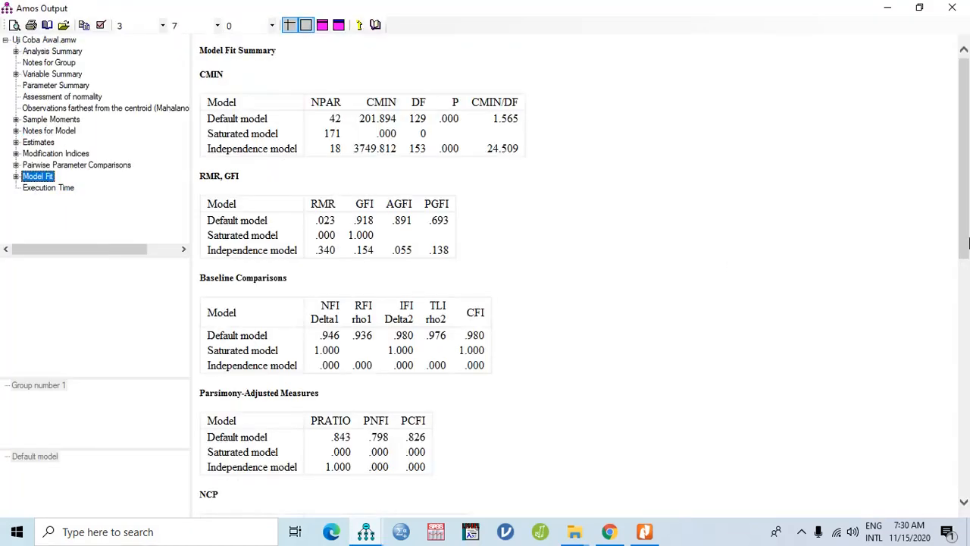
left_click(55, 154)
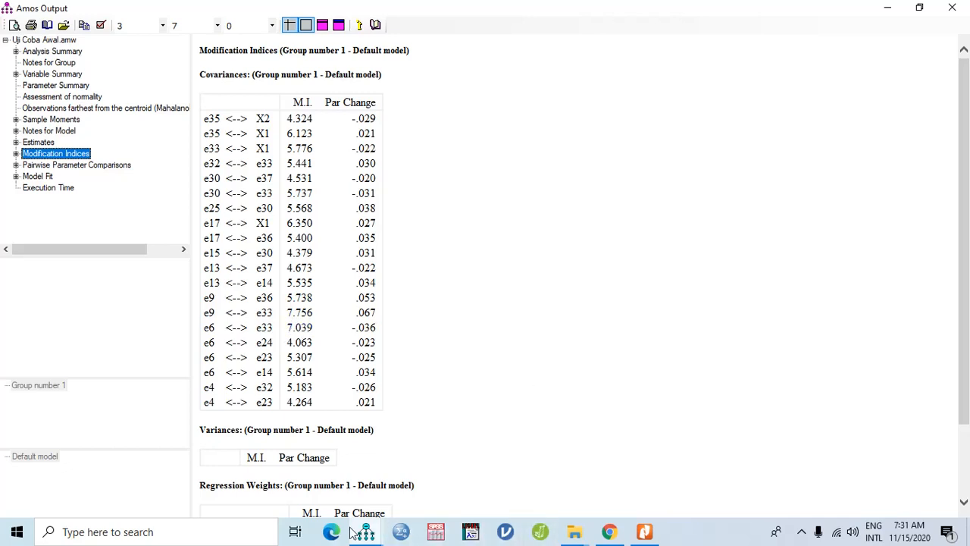
mouse_move(377, 530)
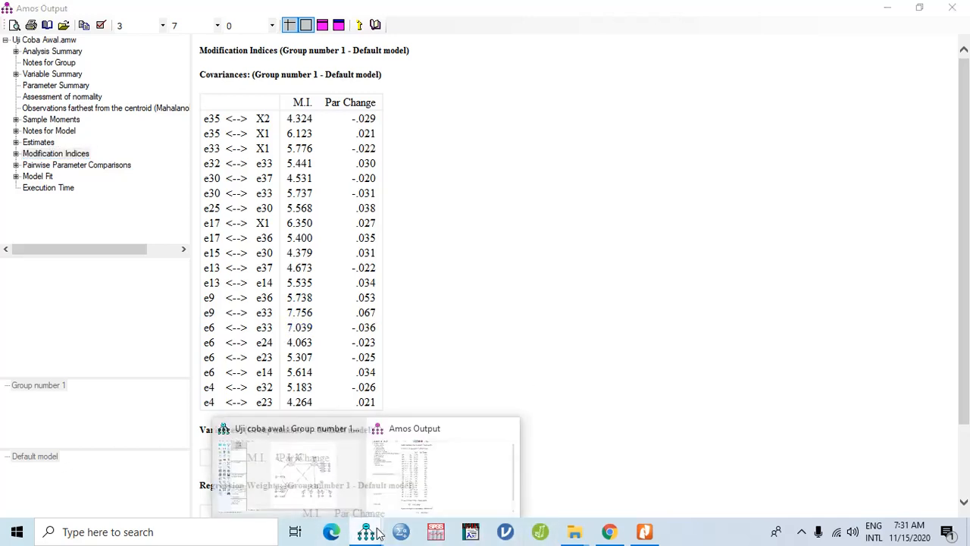
left_click(338, 485)
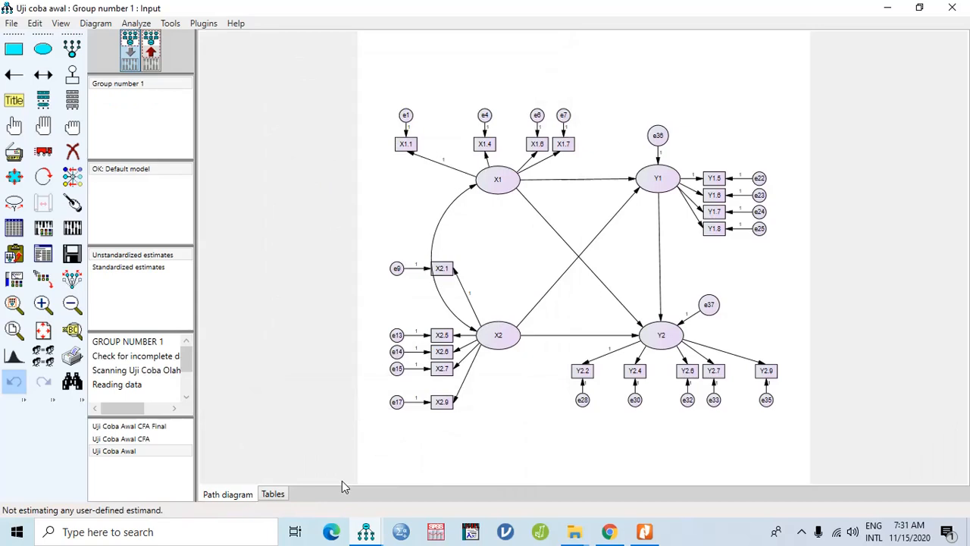
mouse_move(371, 531)
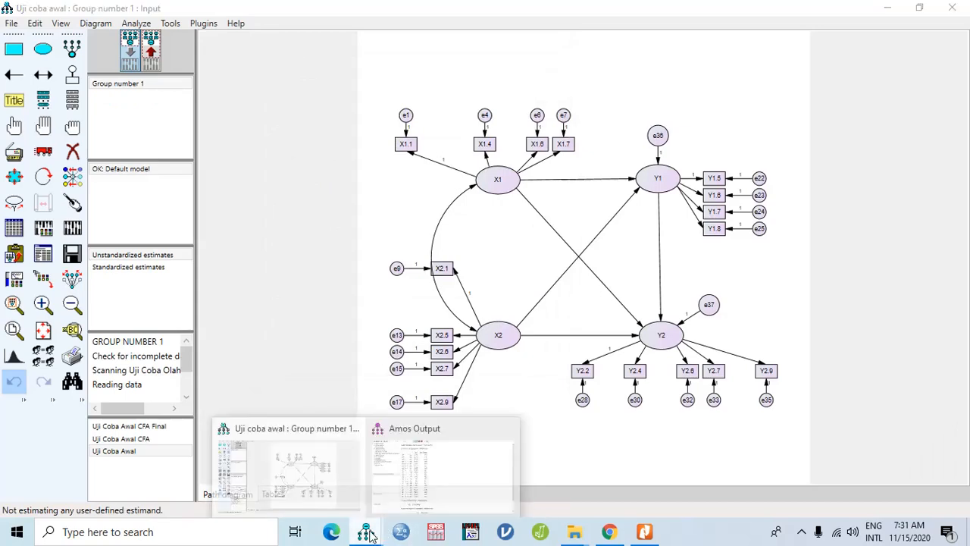
mouse_move(413, 492)
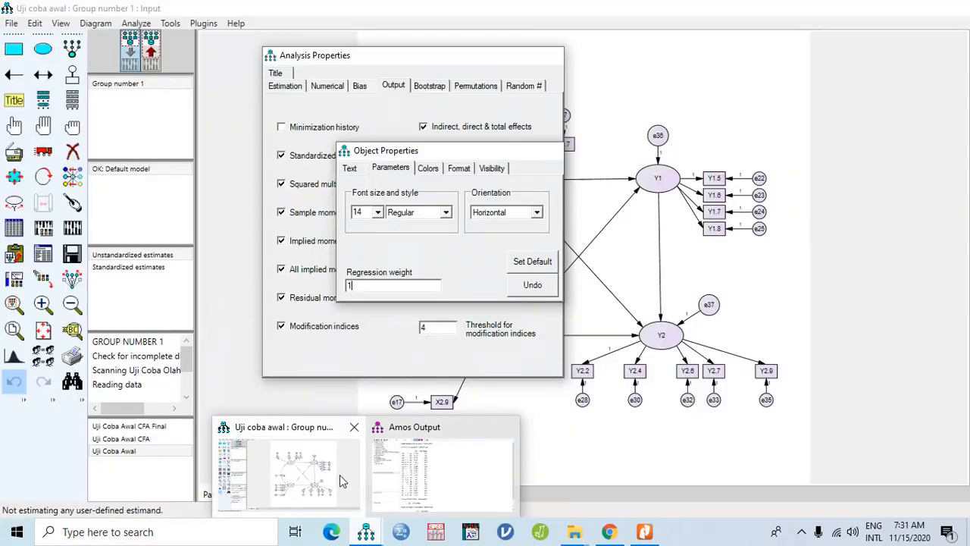
left_click(340, 475)
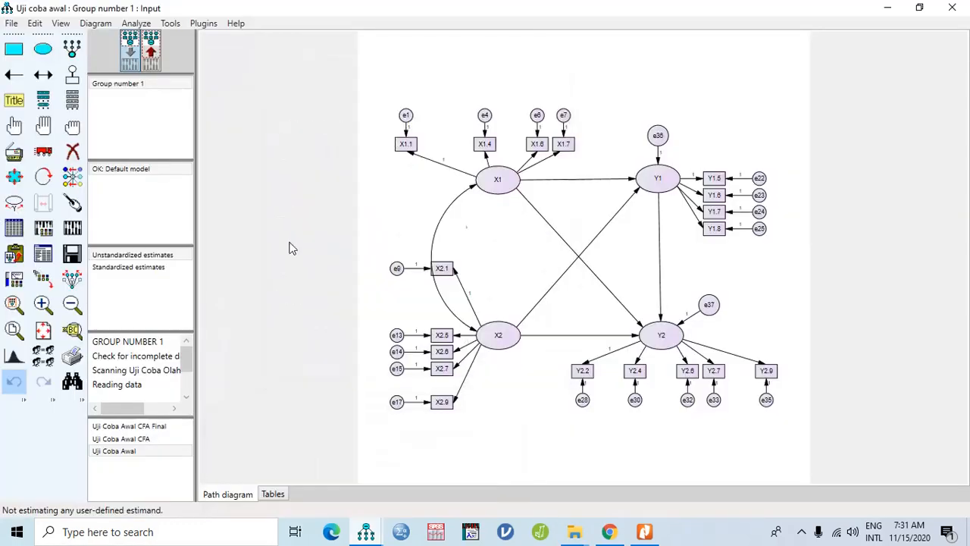
Step: Erase indicator Y2.7 and its error term e33 from the path diagram, and recalculate the estimates
left_click(82, 155)
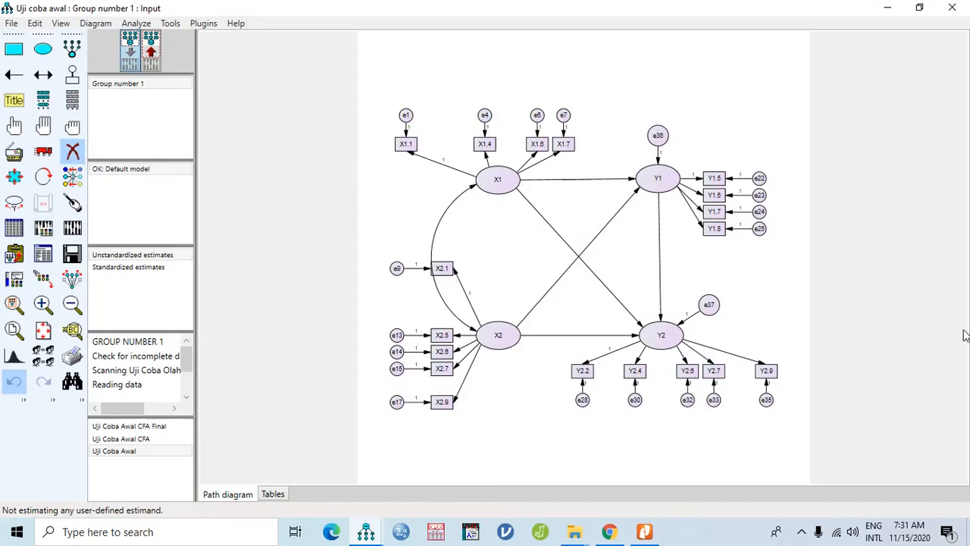
left_click(714, 370)
left_click(714, 398)
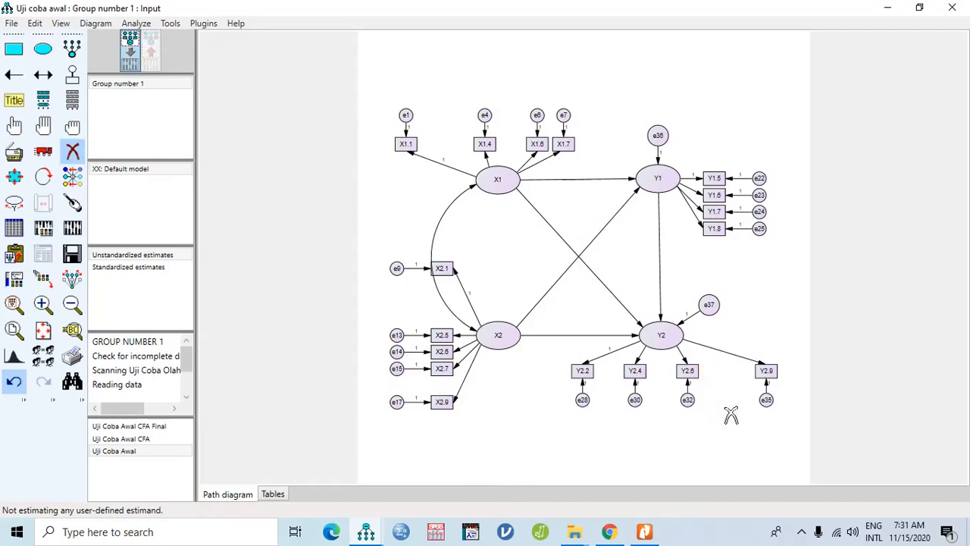
left_click(72, 228)
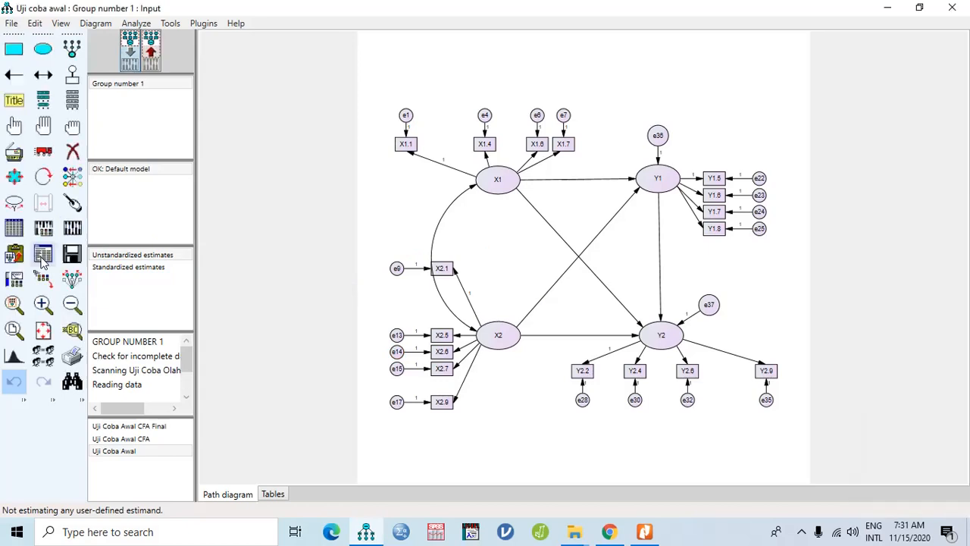
Step: Check the fit summary and covariance modification indices of the model without Y2.7, and close the output
left_click(42, 256)
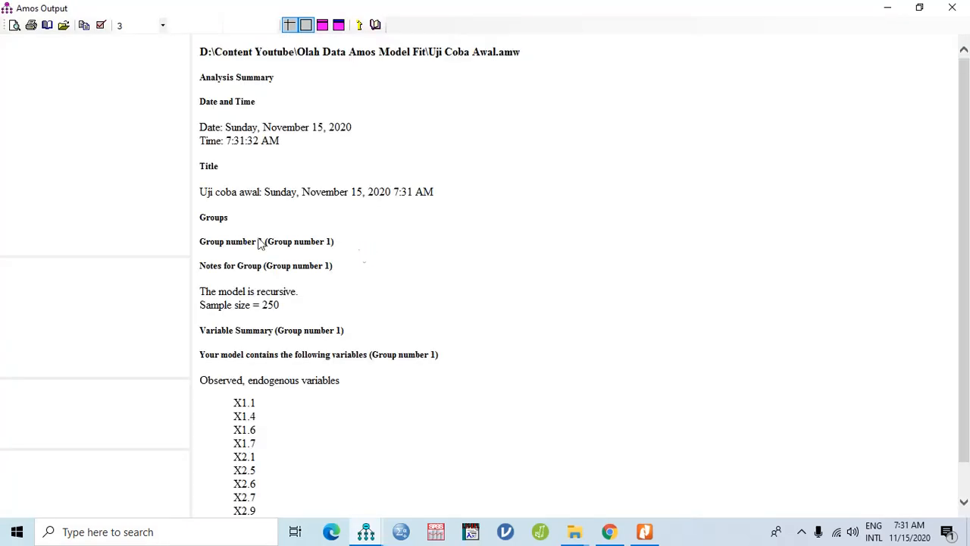
left_click(38, 177)
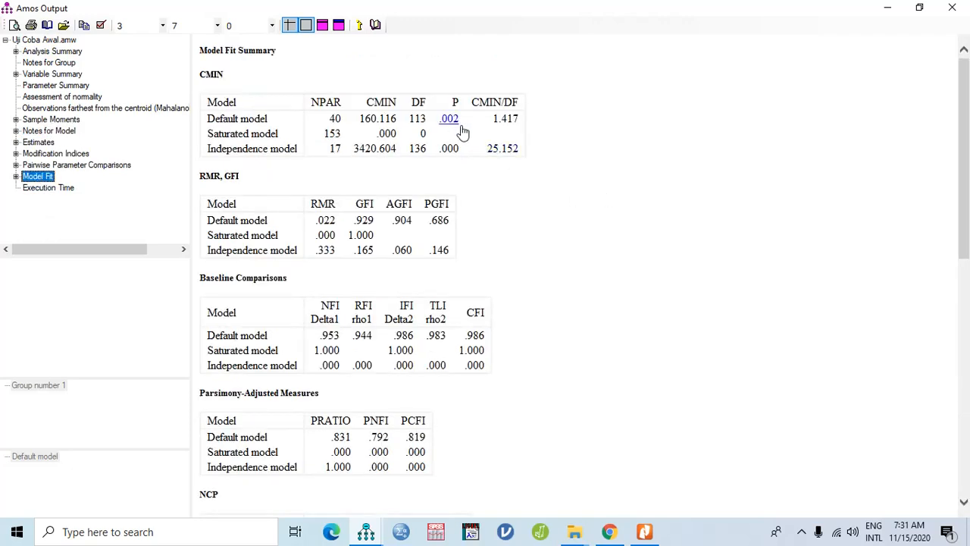
left_click(72, 154)
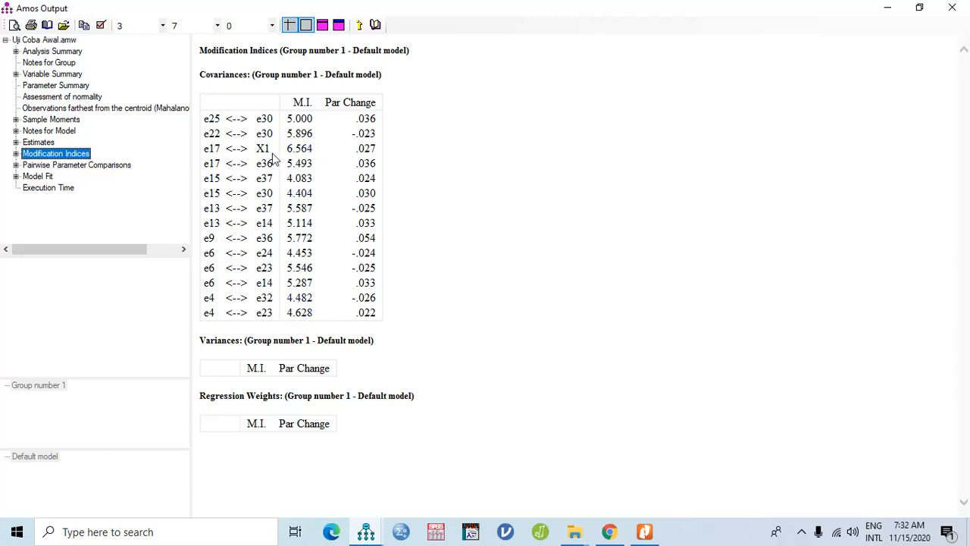
left_click(953, 8)
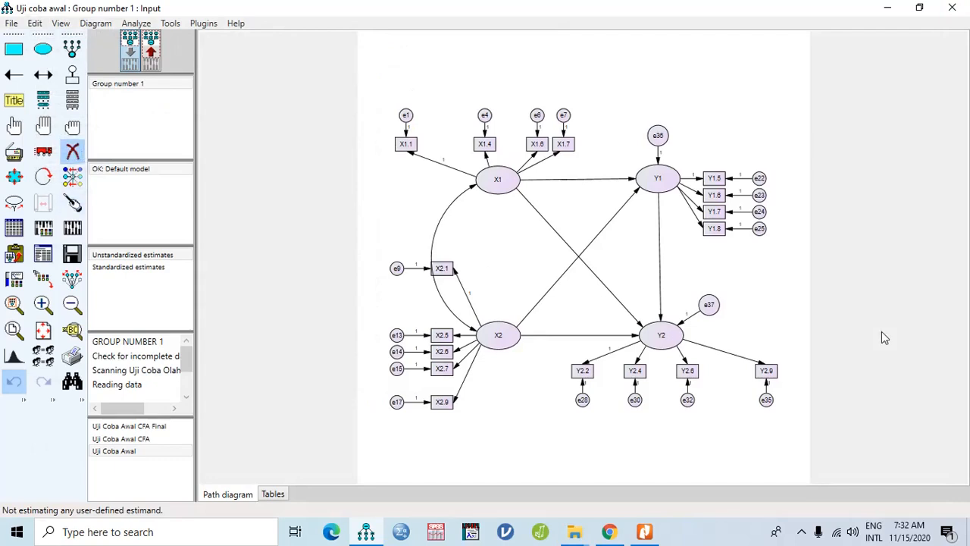
Step: Erase indicator X2.9 and its error term e17 from the path diagram, and recalculate the estimates
left_click(442, 402)
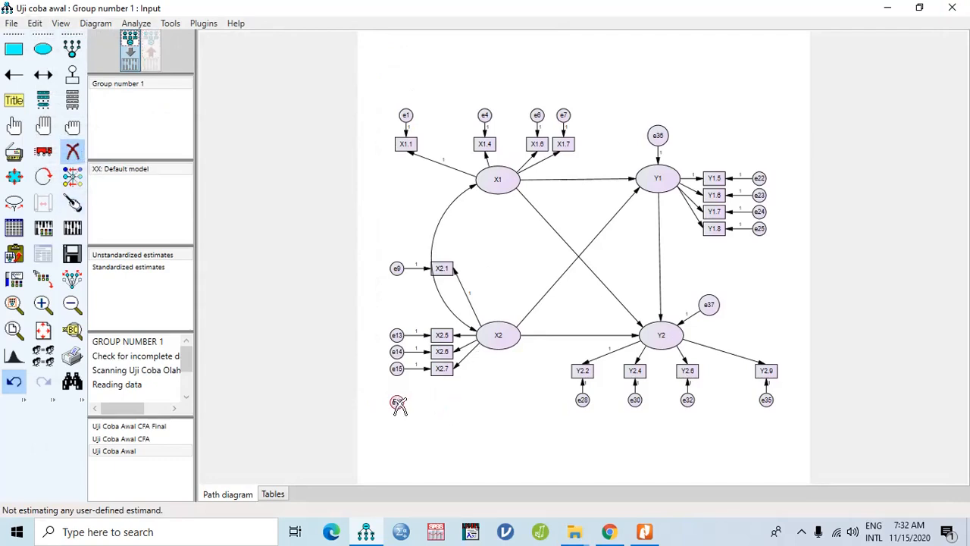
left_click(399, 405)
left_click(72, 228)
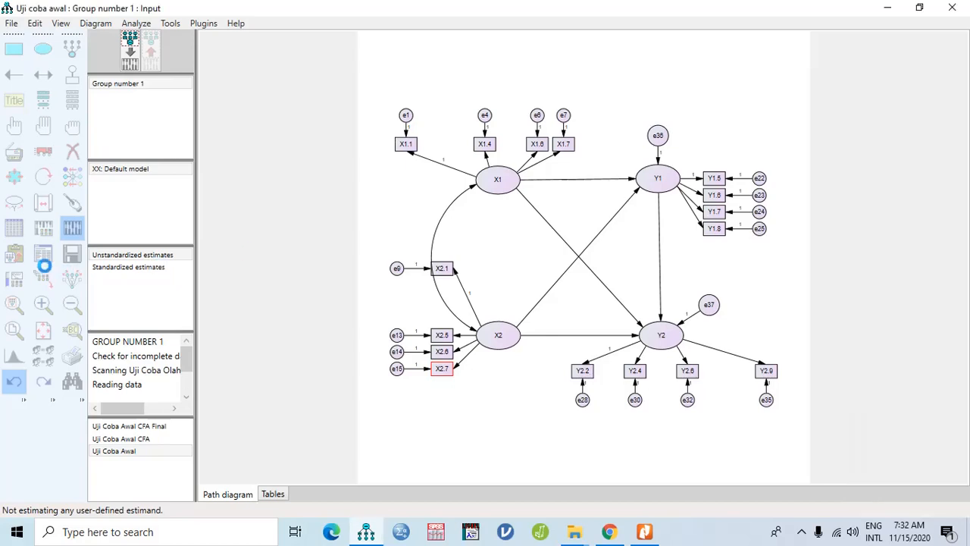
Step: Check the fit summary and covariance modification indices of the model without X2.9, and close the output
left_click(43, 254)
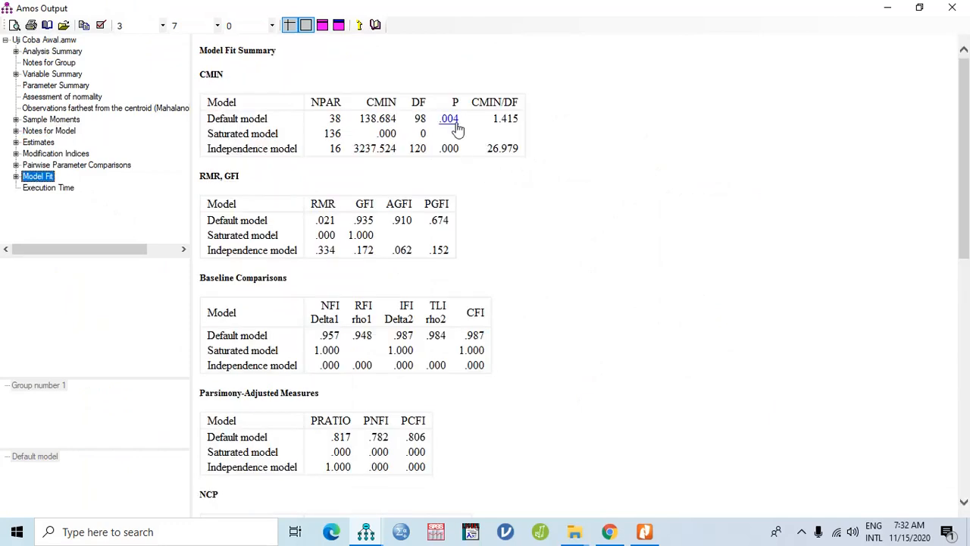
left_click(72, 156)
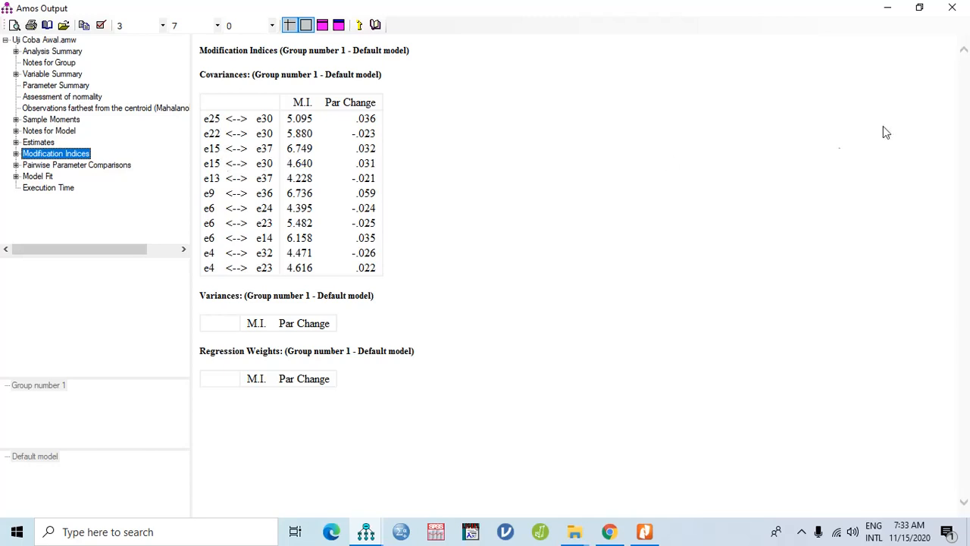
left_click(952, 8)
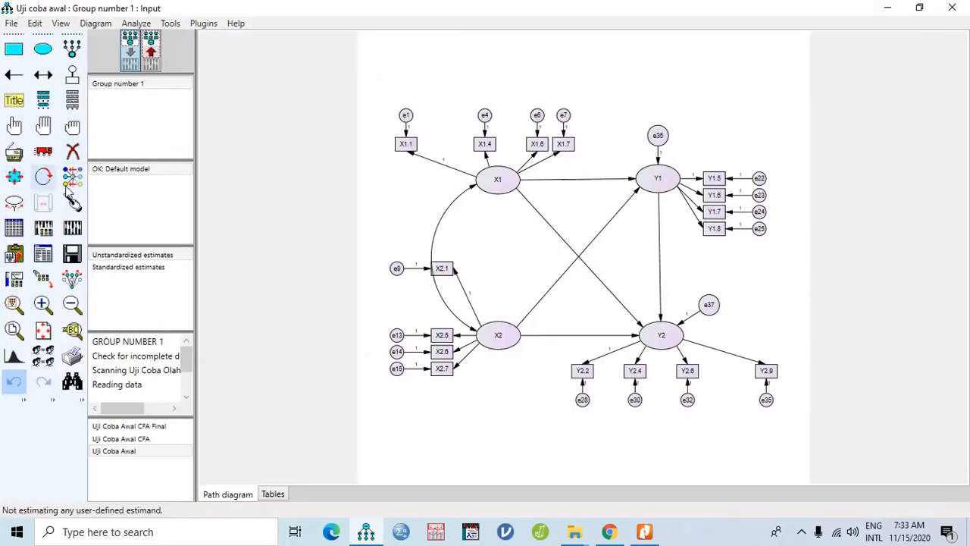
Step: Erase indicator Y2.4 and its error term e30 from the path diagram, and recalculate the estimates
left_click(72, 151)
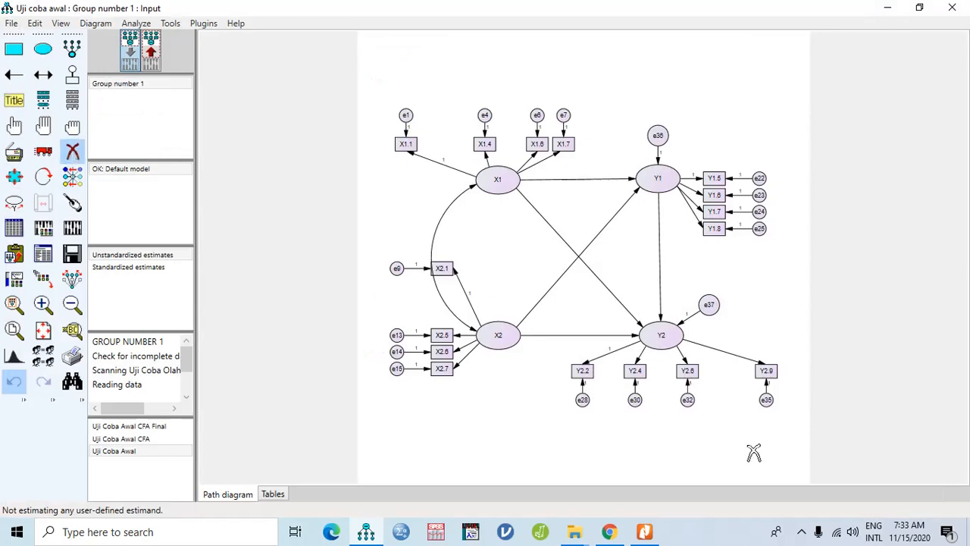
left_click(636, 373)
left_click(635, 400)
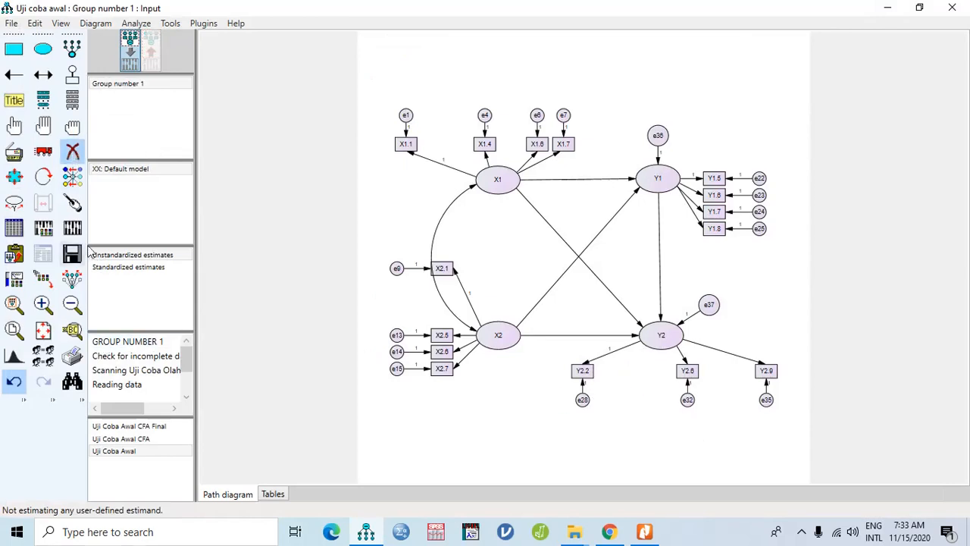
left_click(79, 227)
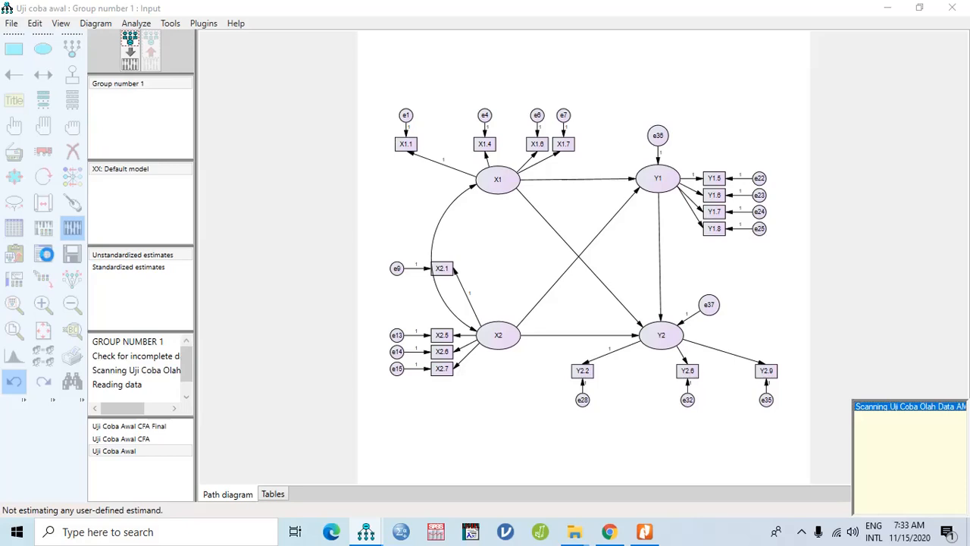
Step: Check the fit summary and covariance modification indices of the model without Y2.4, and close the output
left_click(72, 227)
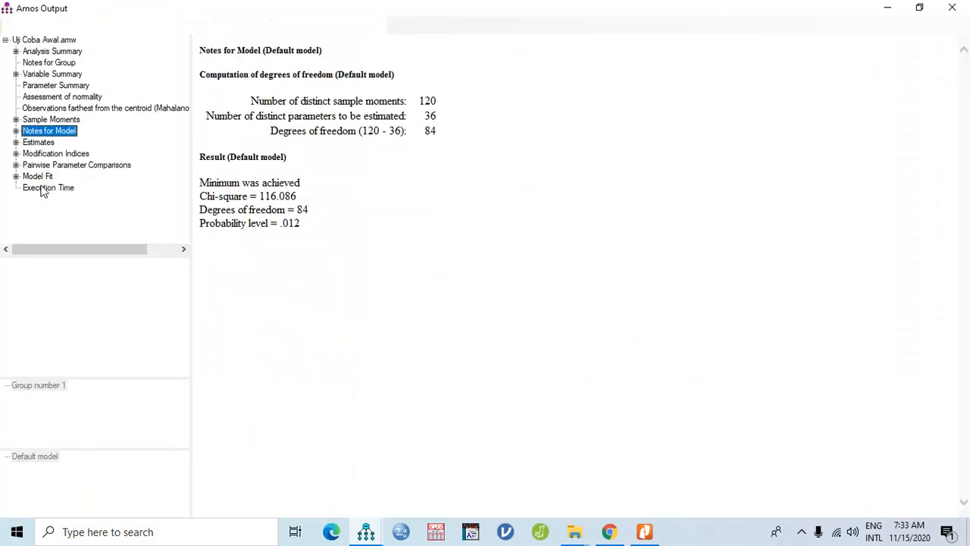
left_click(38, 176)
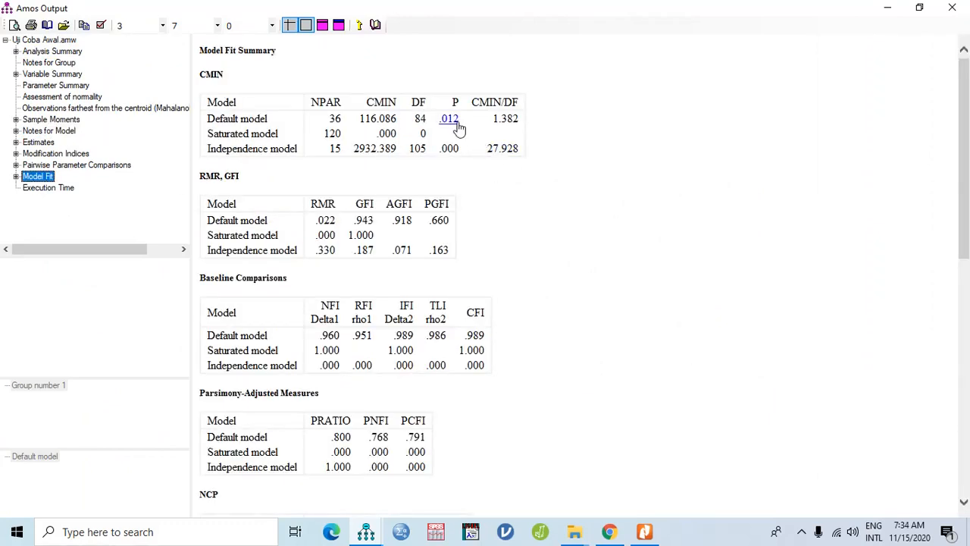
left_click(56, 154)
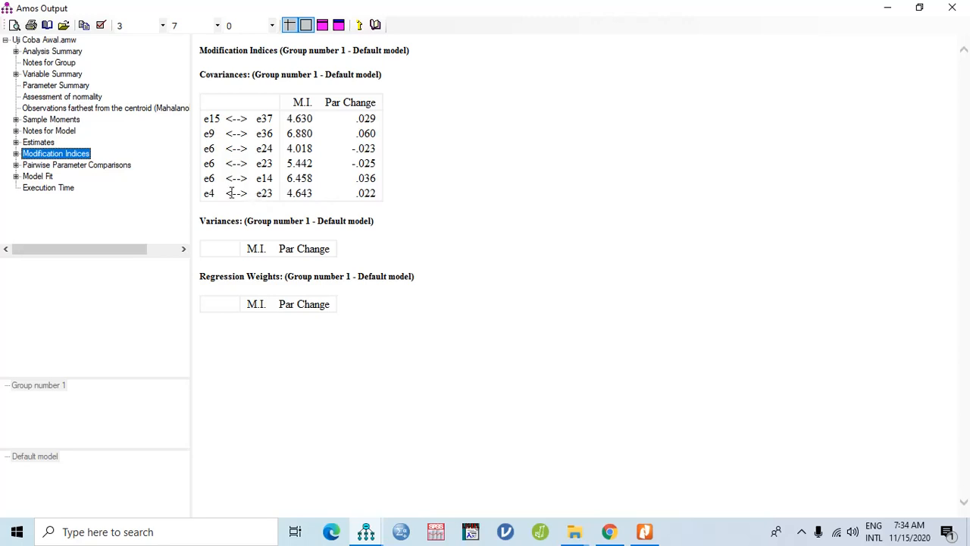
left_click(952, 8)
Step: Erase indicator X1.6 and its error term e6 from the path diagram, and recalculate the estimates
left_click(74, 152)
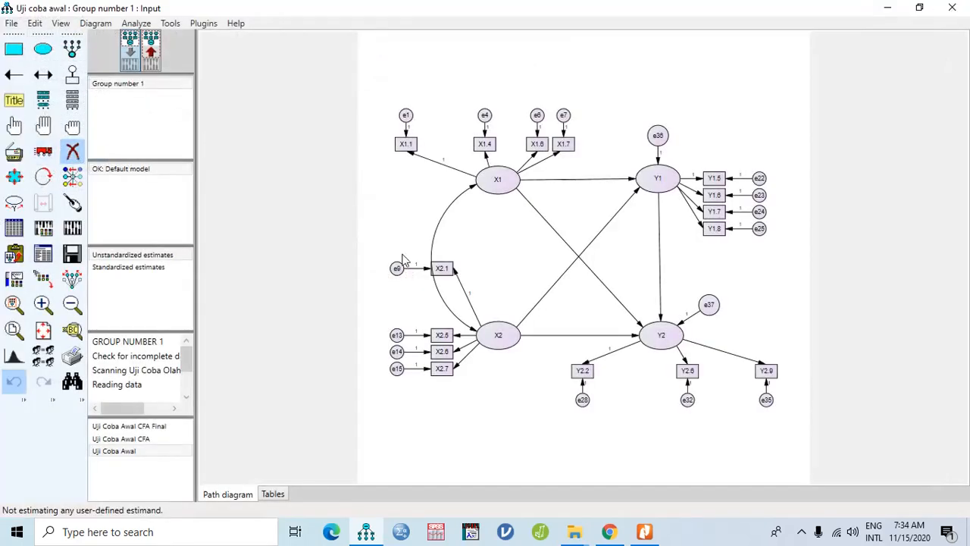
left_click(537, 144)
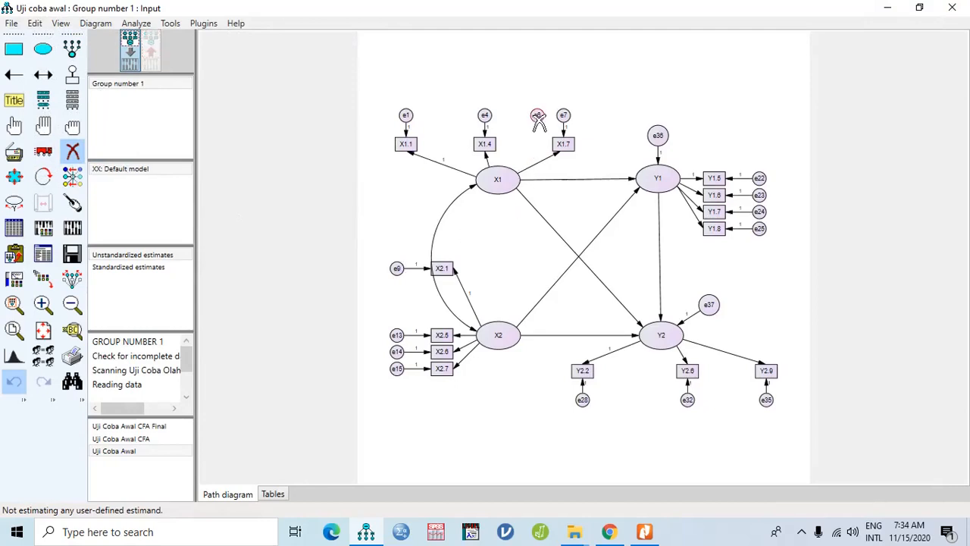
left_click(536, 115)
left_click(72, 227)
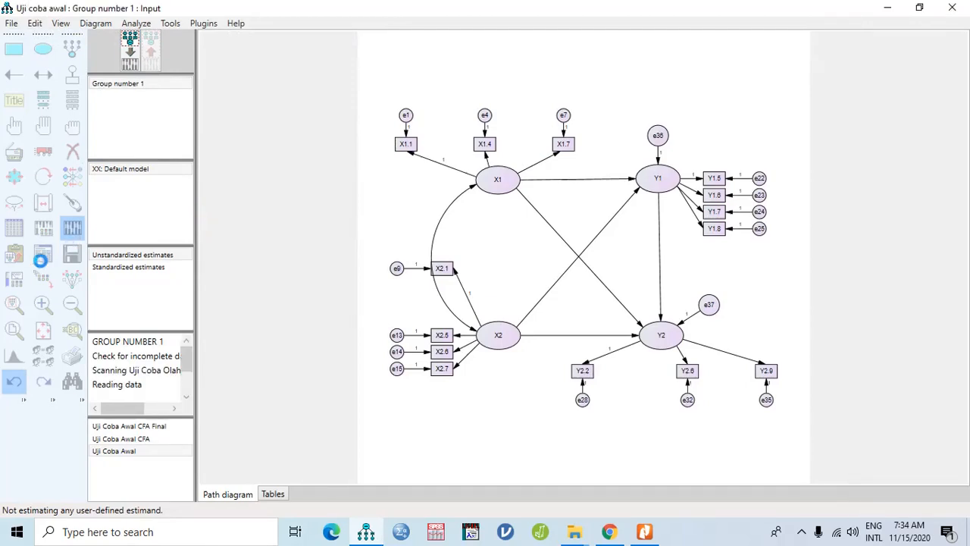
Step: Review the fit measures of the model without X1.6 in the text output, from CMIN and GFI to RMSEA
left_click(43, 254)
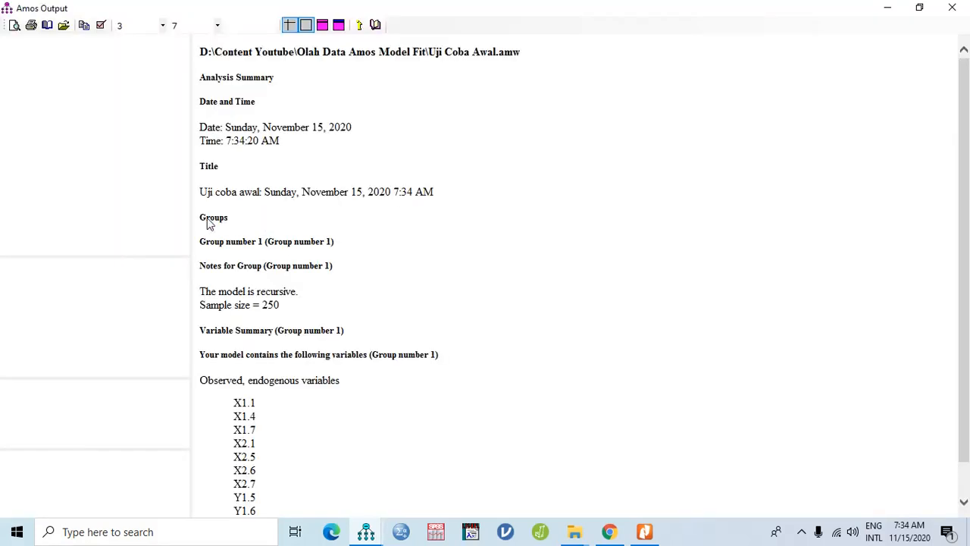
left_click(38, 176)
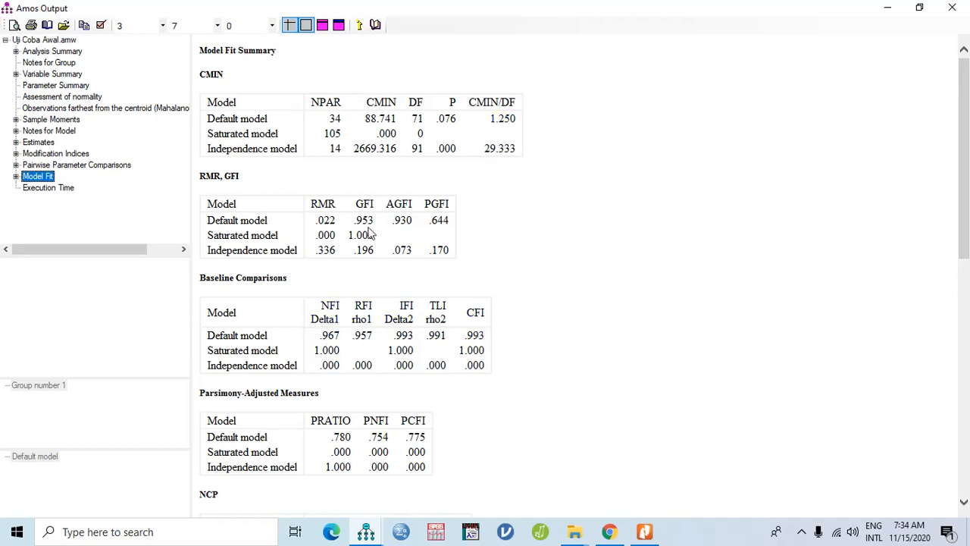
scroll(624, 295, "down", 1)
scroll(623, 295, "down", 5)
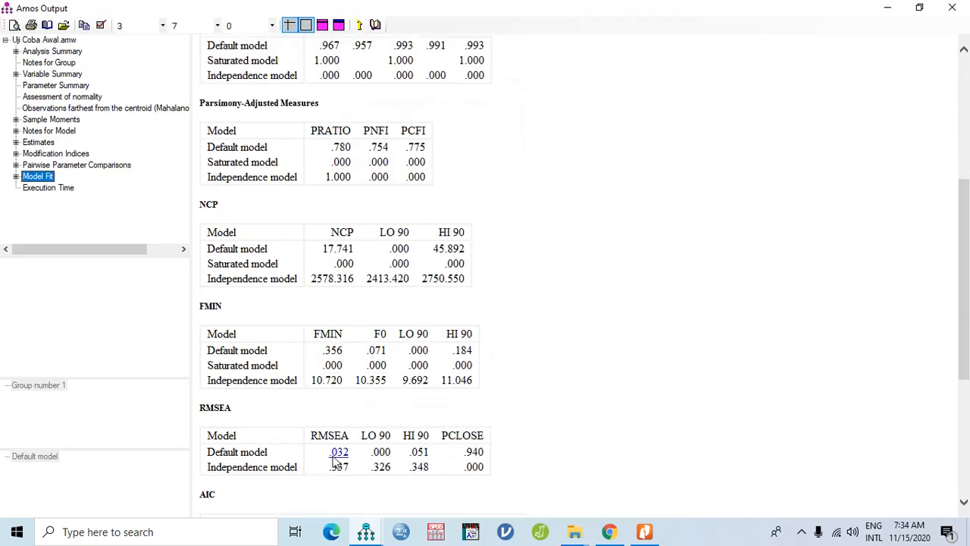
scroll(580, 297, "up", 5)
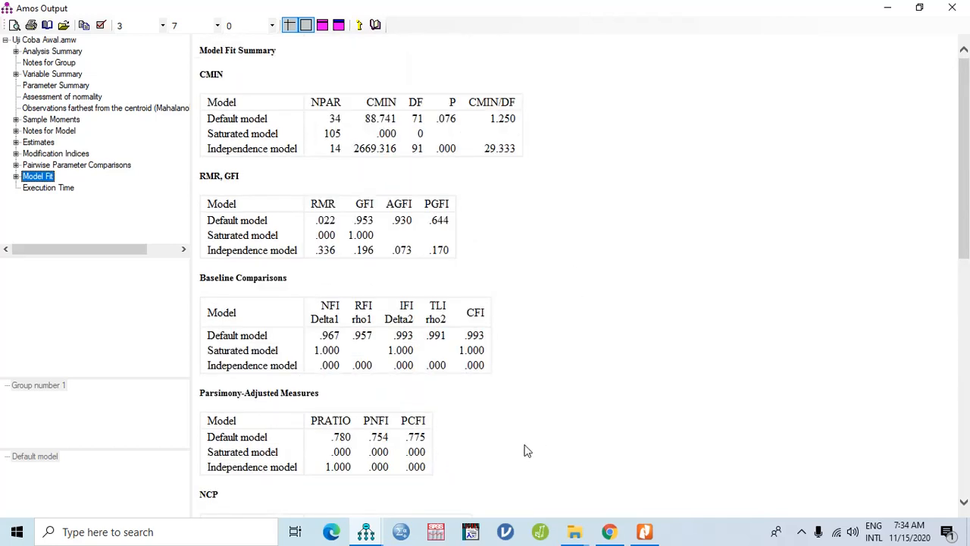
Step: Examine the regression weights of the structural paths among X1, X2, Y1 and Y2 in the estimates, and close the output
left_click(40, 144)
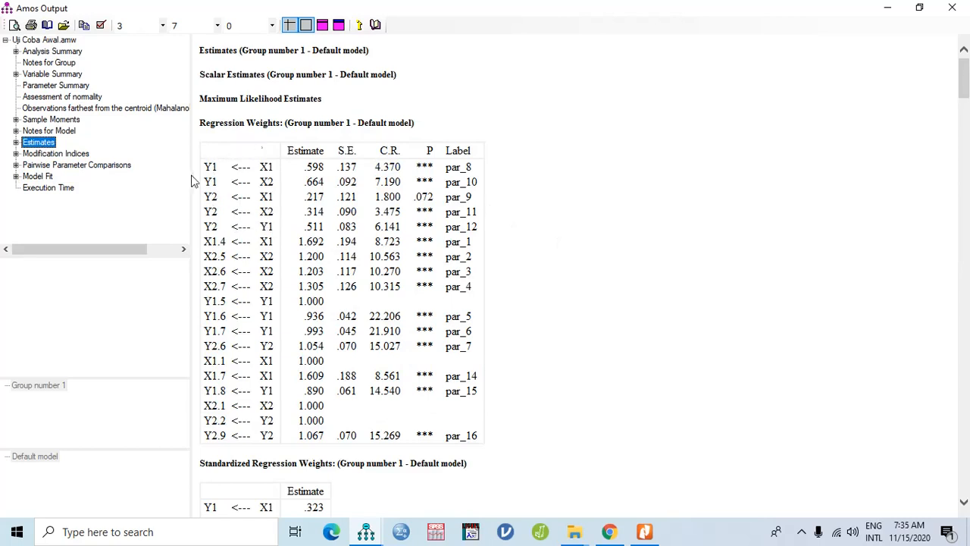
left_click_drag(212, 158, 475, 238)
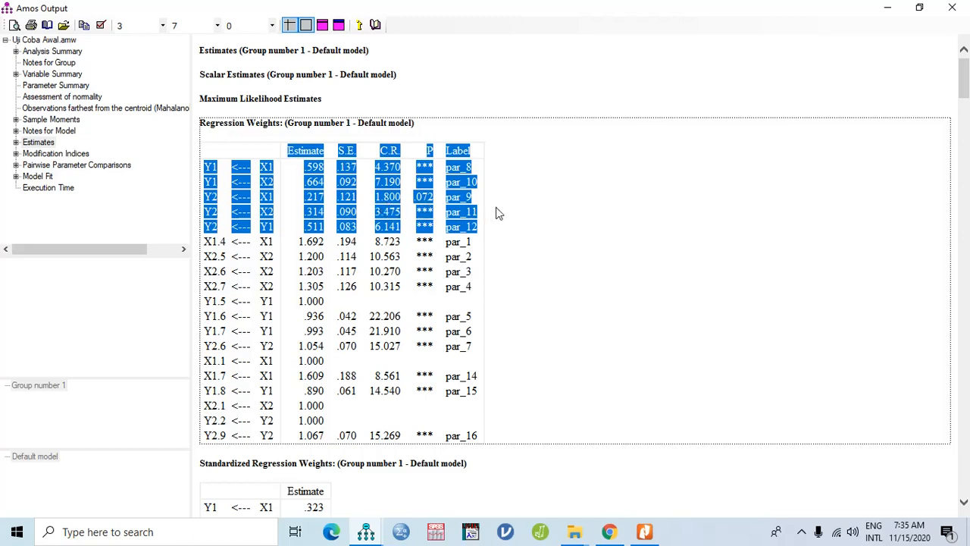
left_click(513, 264)
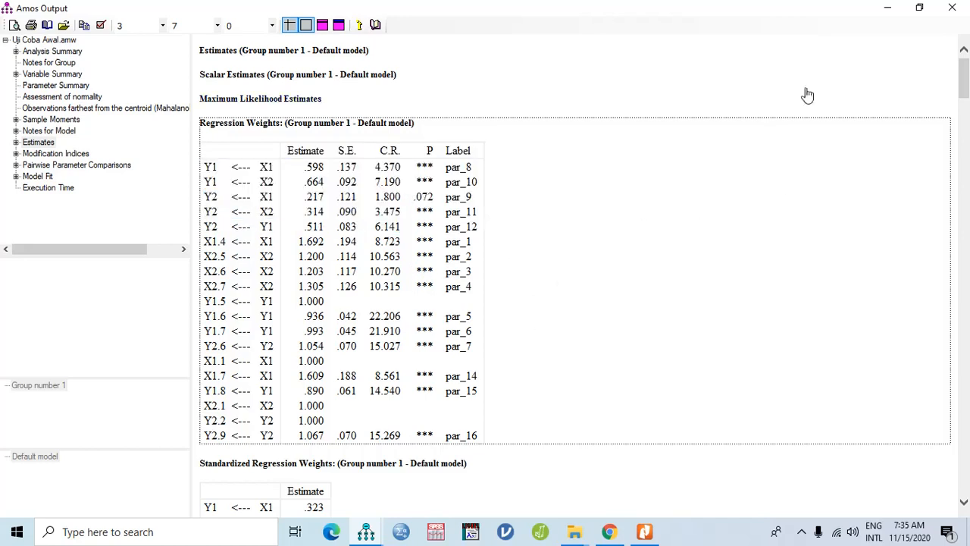
left_click(952, 7)
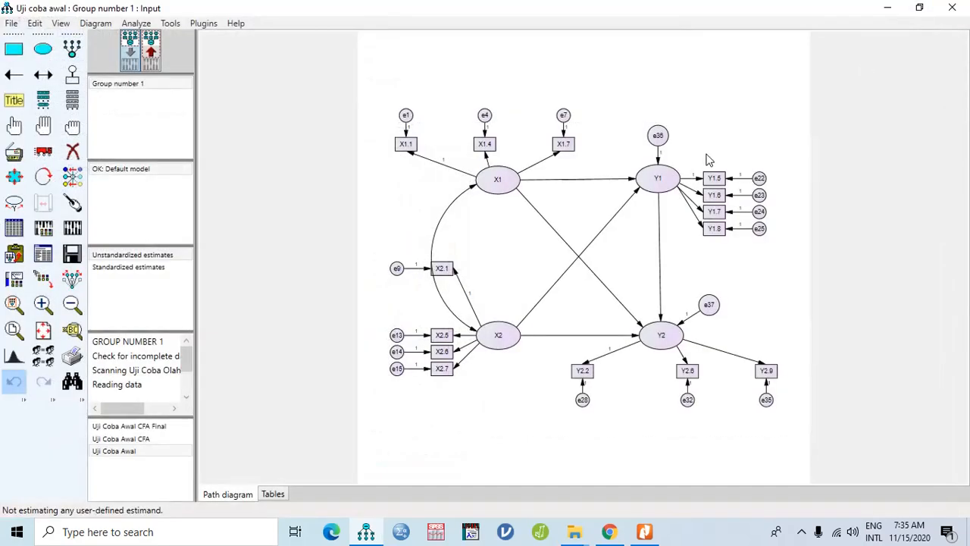